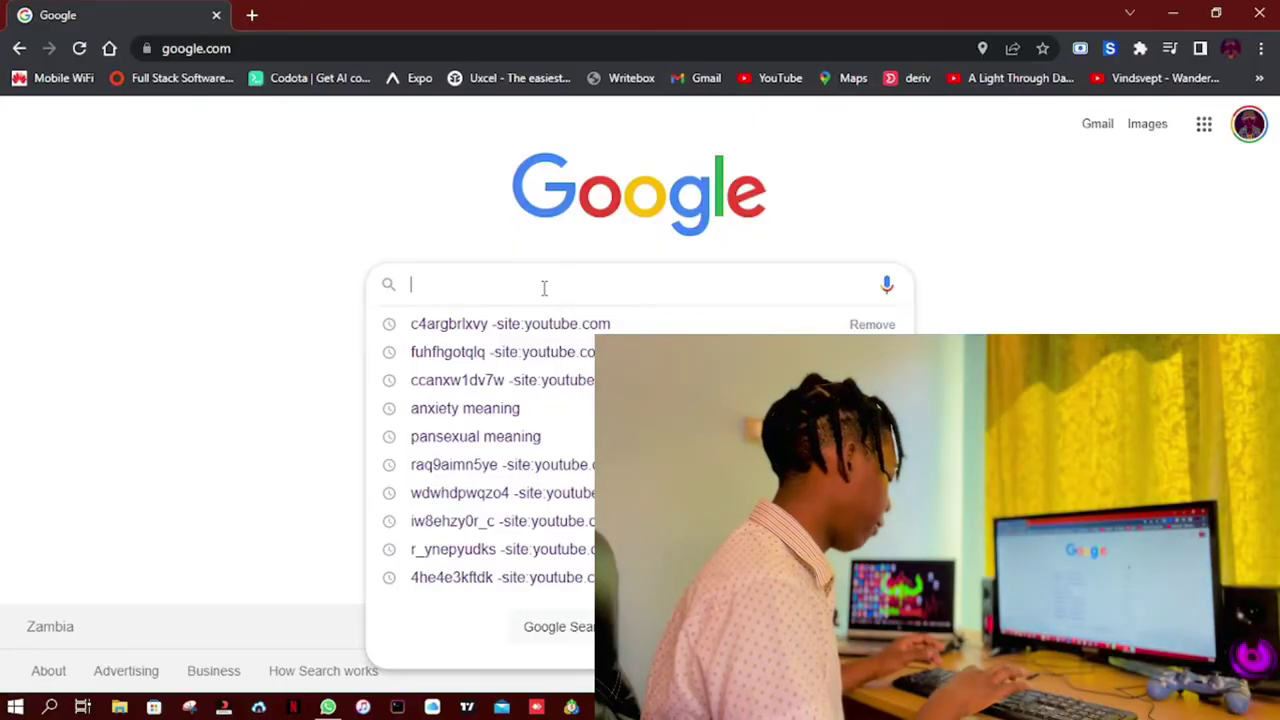
# Search Google for opensea, go full screen, and open the OpenSea marketplace
pyautogui.write('opensea')
pyautogui.press('Return')
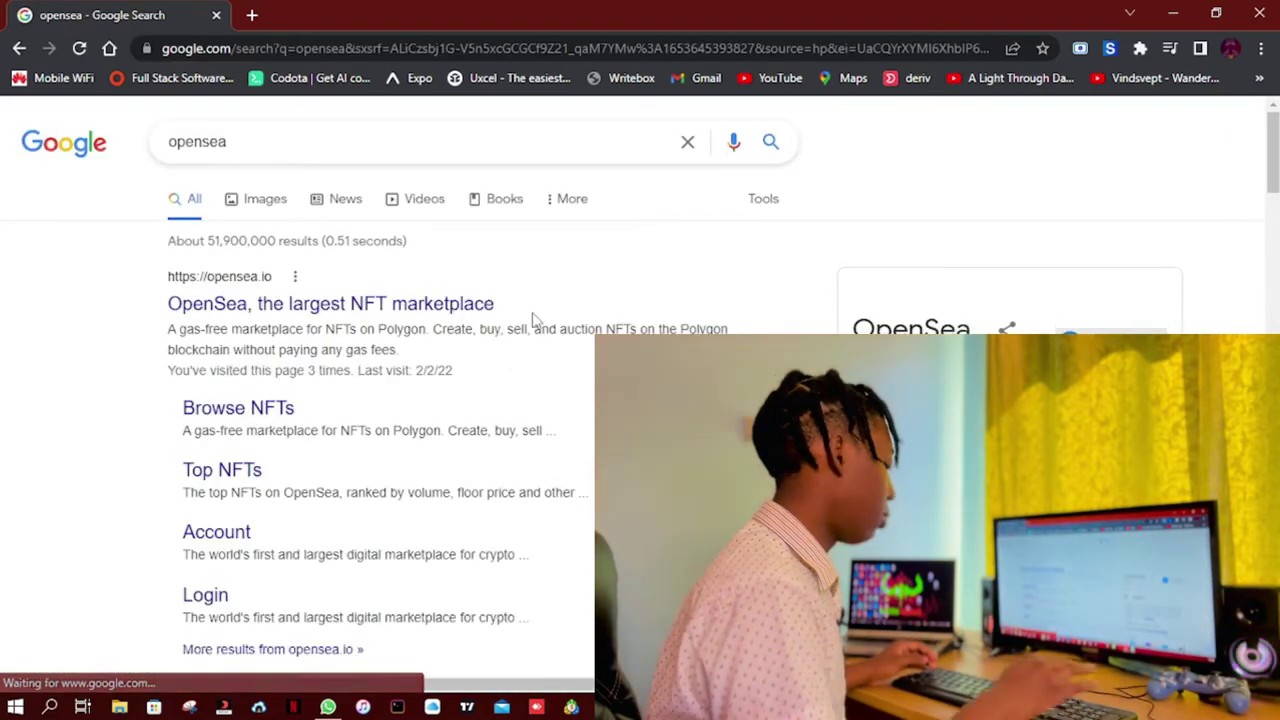
pyautogui.press('F11')
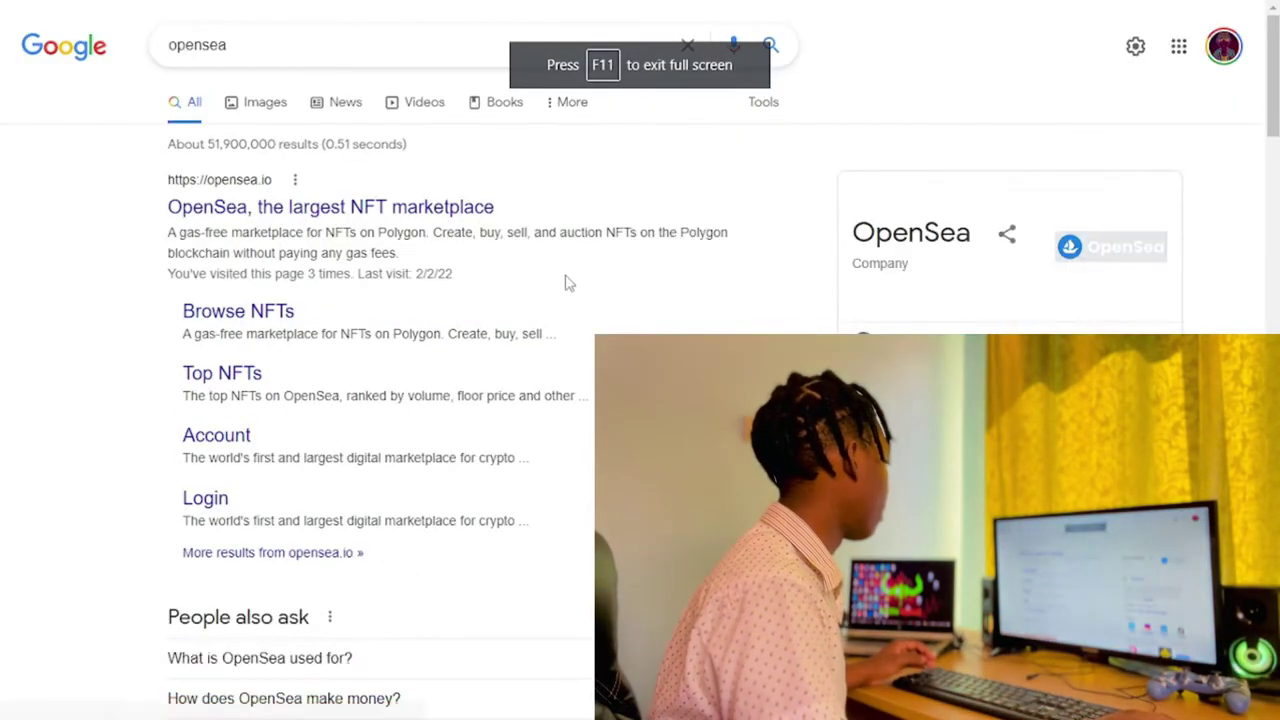
pyautogui.click(237, 218)
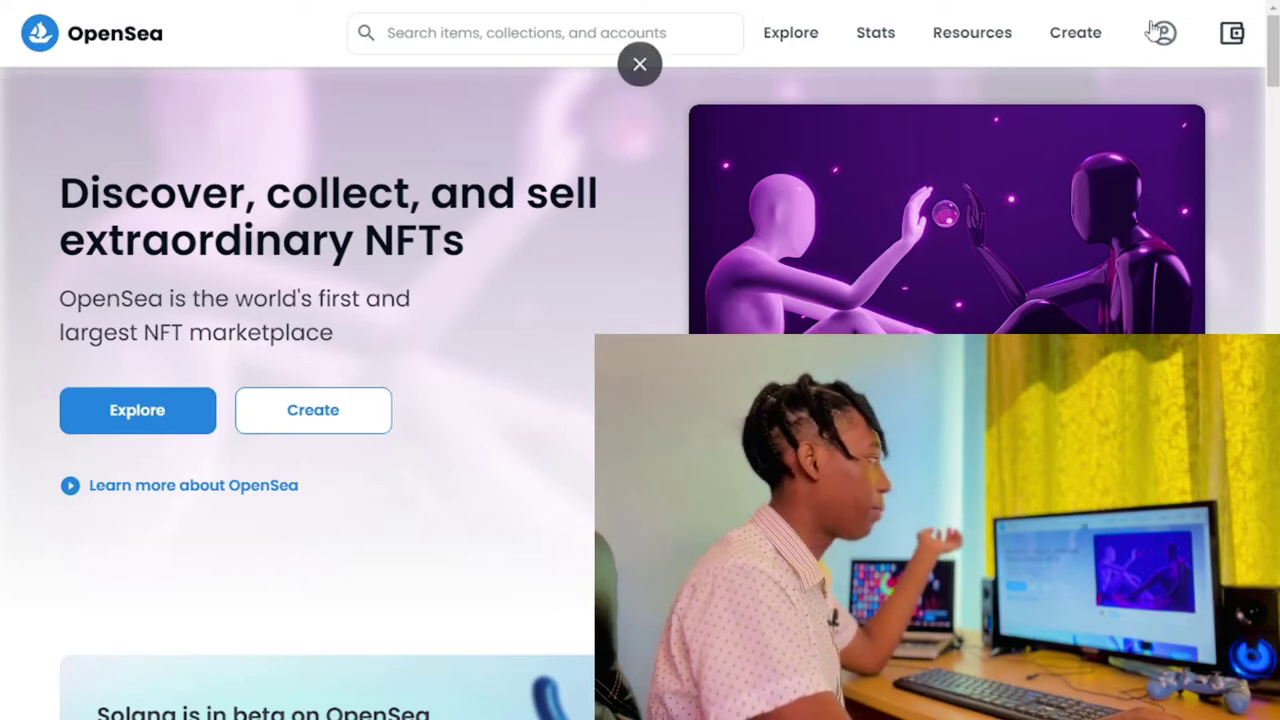
pyautogui.moveTo(1163, 33)
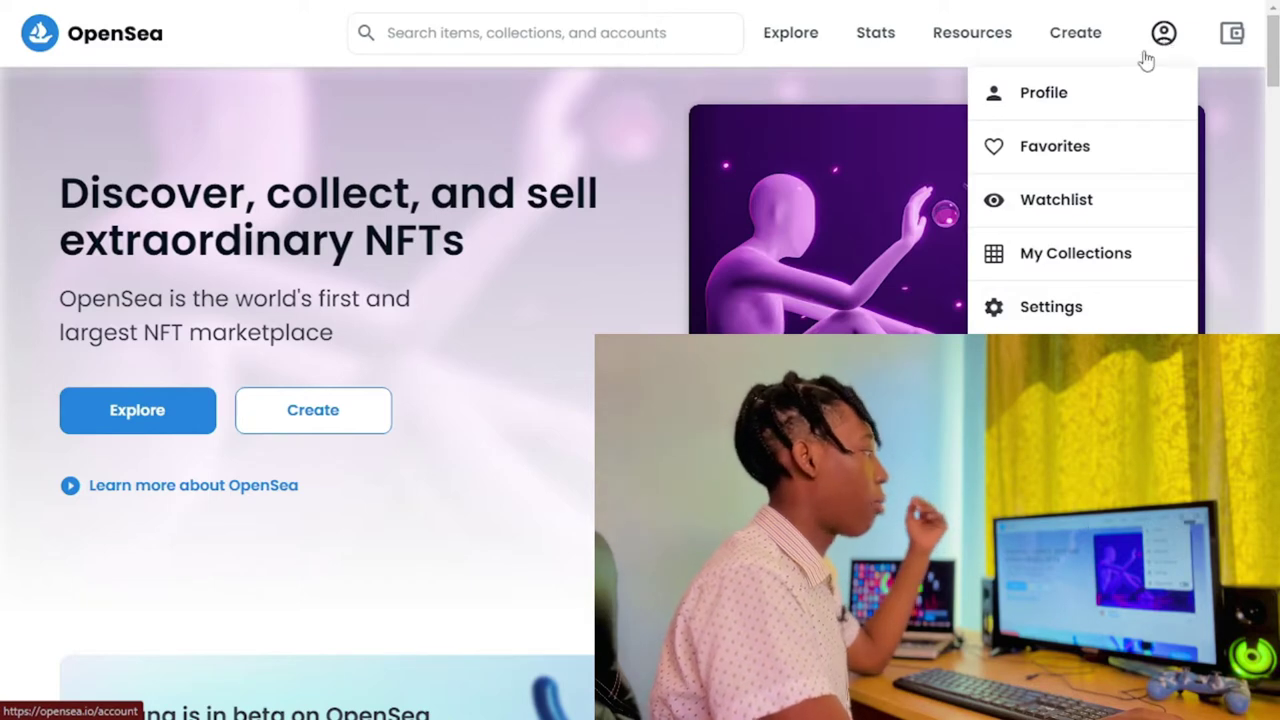
# Go to the profile, which brings up the wallet-connection page
pyautogui.click(1075, 100)
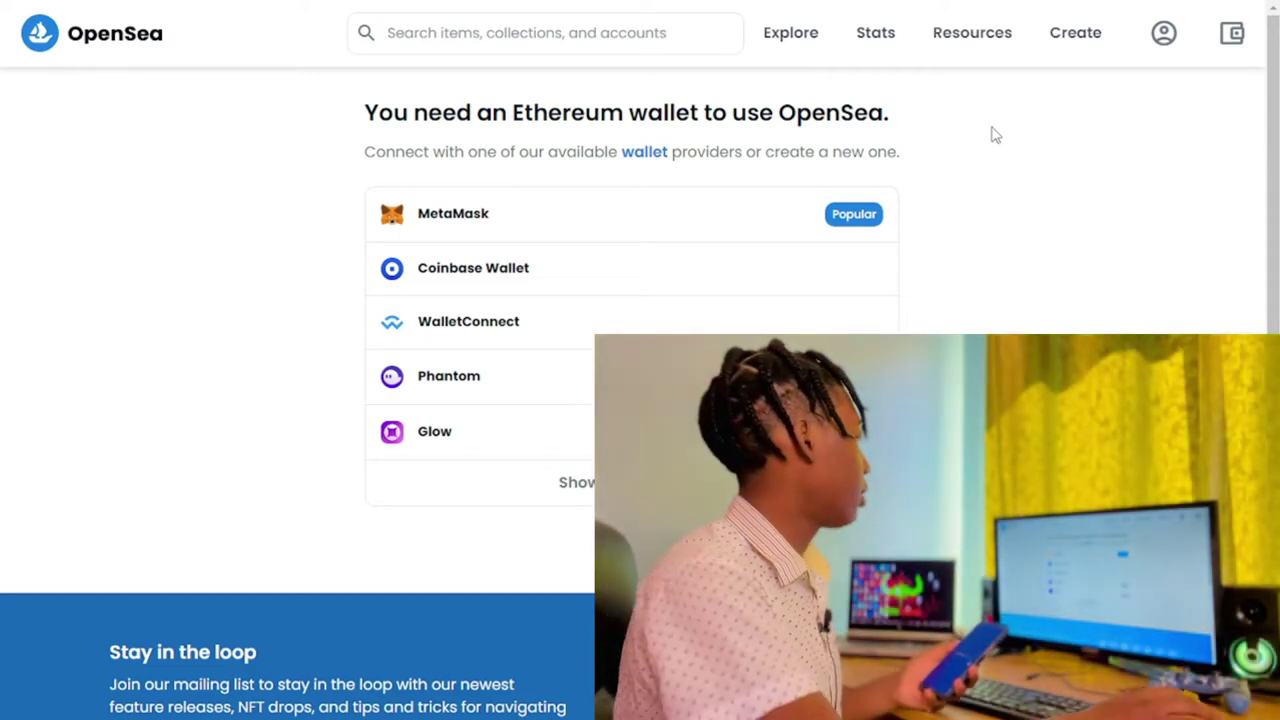
# Connect the account using the Coinbase Wallet provider
pyautogui.click(447, 272)
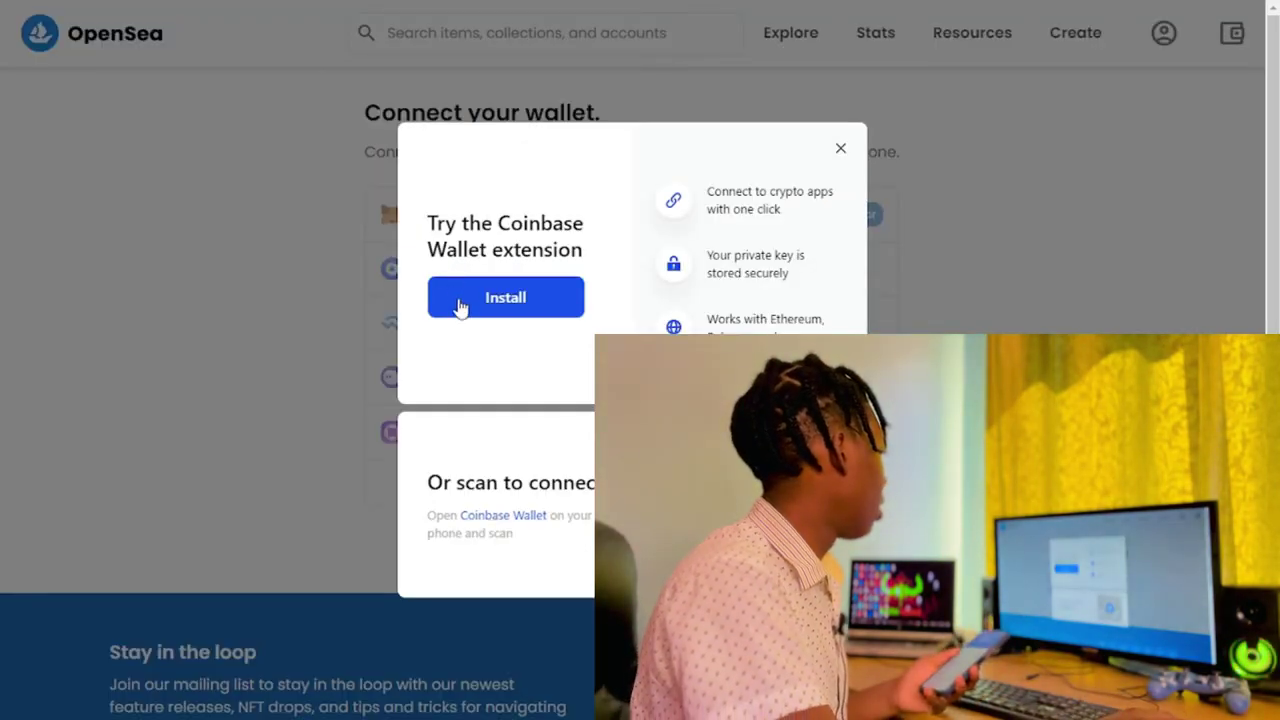
pyautogui.scroll(-1, 580, 392)
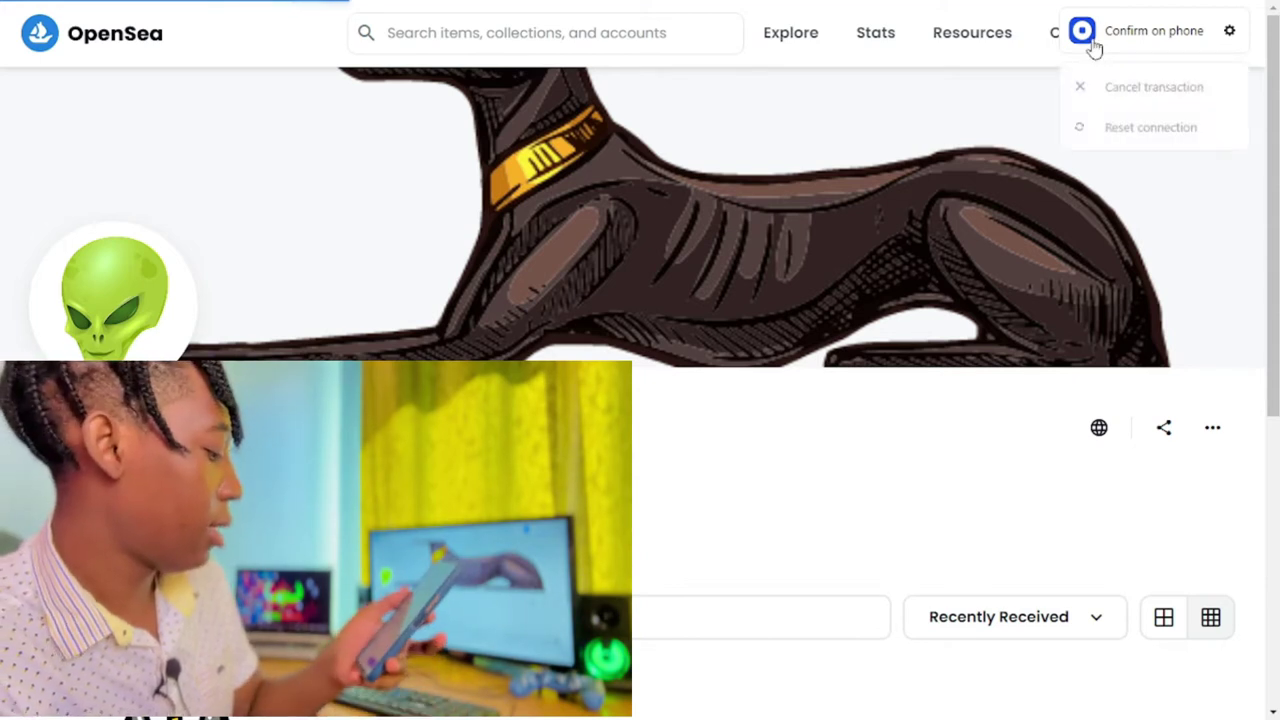
# Start a new OpenSea item and try the image upload box
pyautogui.click(1076, 33)
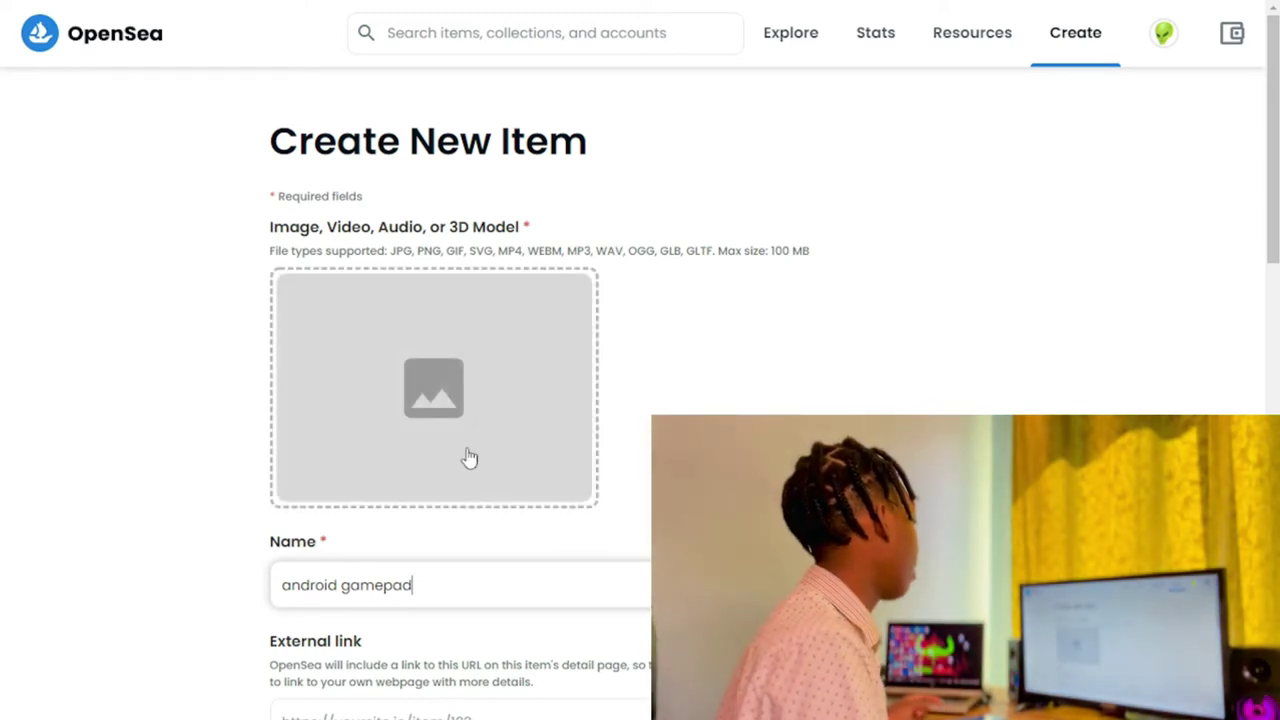
pyautogui.click(490, 367)
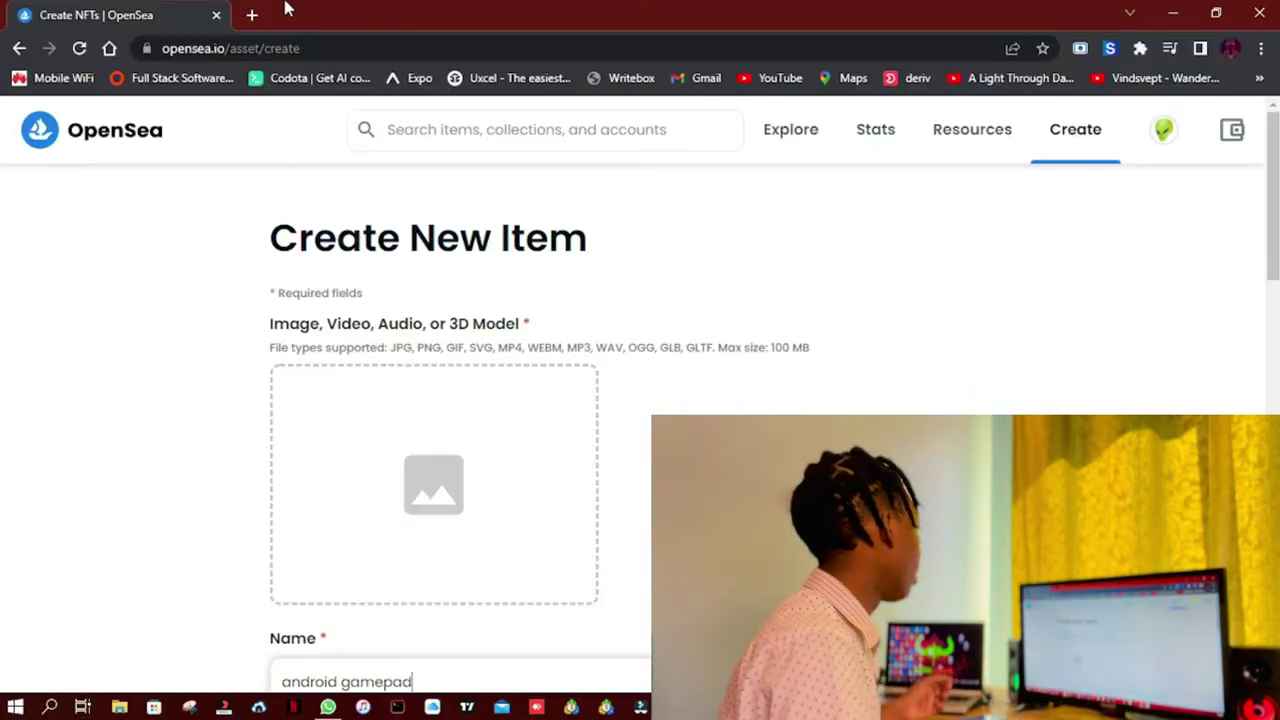
# Open the Canva website in a new browser tab
pyautogui.click(253, 16)
pyautogui.write('canva.com')
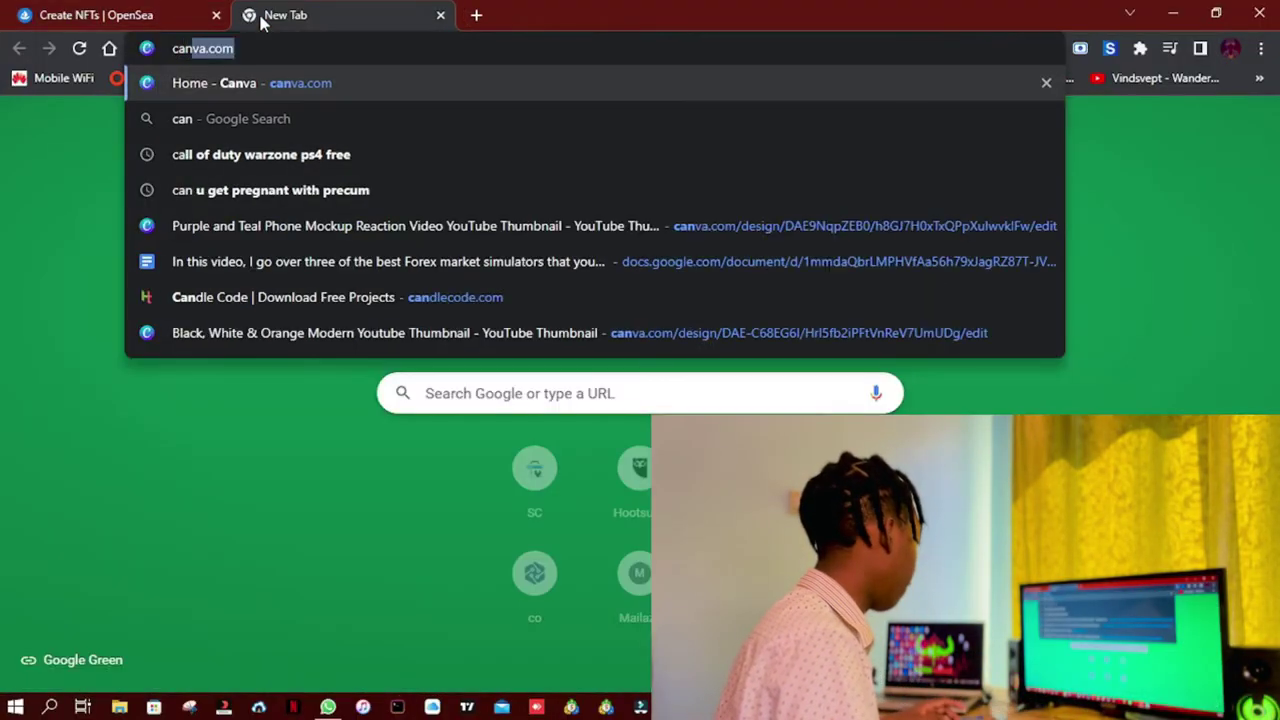
pyautogui.press('Return')
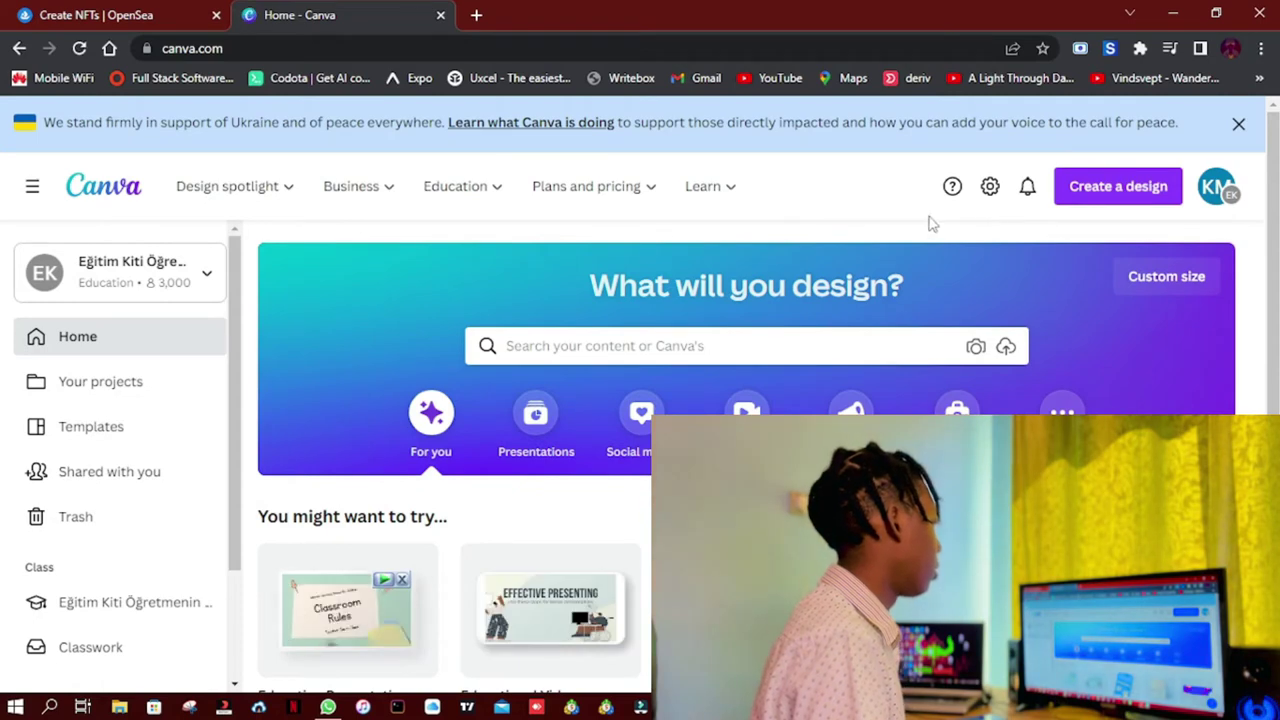
pyautogui.scroll(-2, 860, 240)
pyautogui.scroll(2, 864, 246)
# Search Canva for logo templates and create a blank Logo design
pyautogui.click(791, 355)
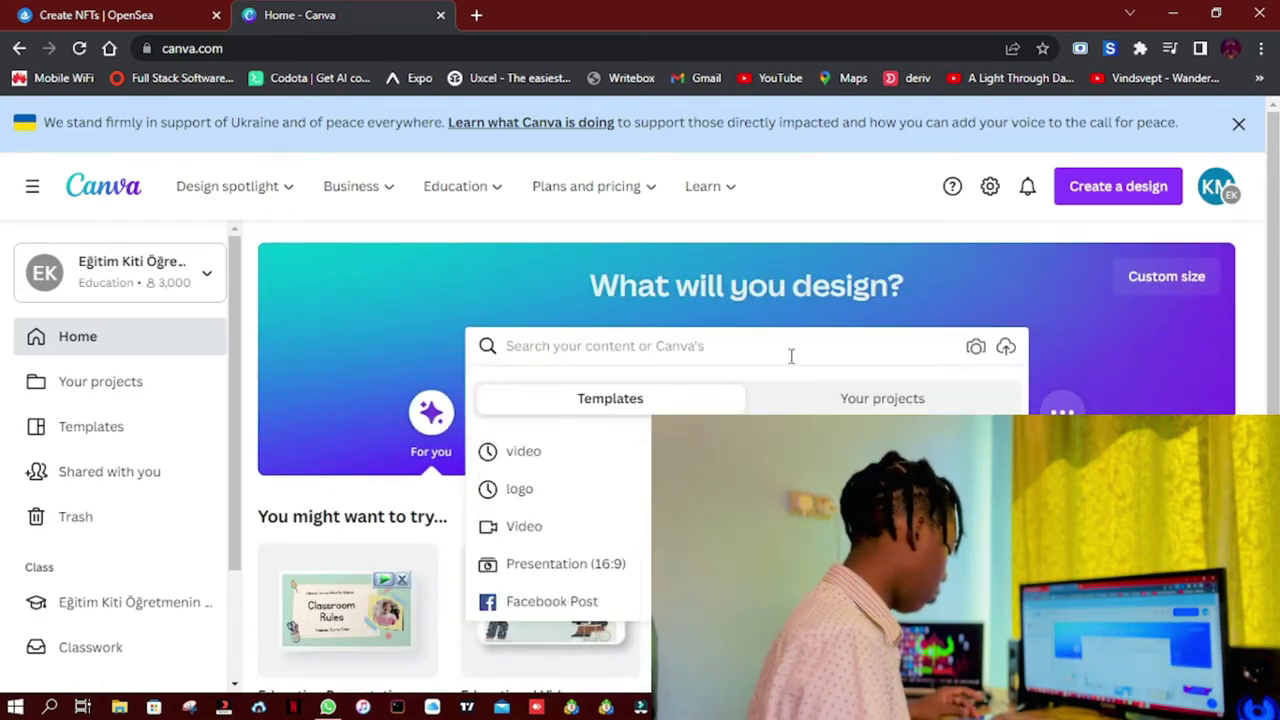
pyautogui.write('logo')
pyautogui.press('Return')
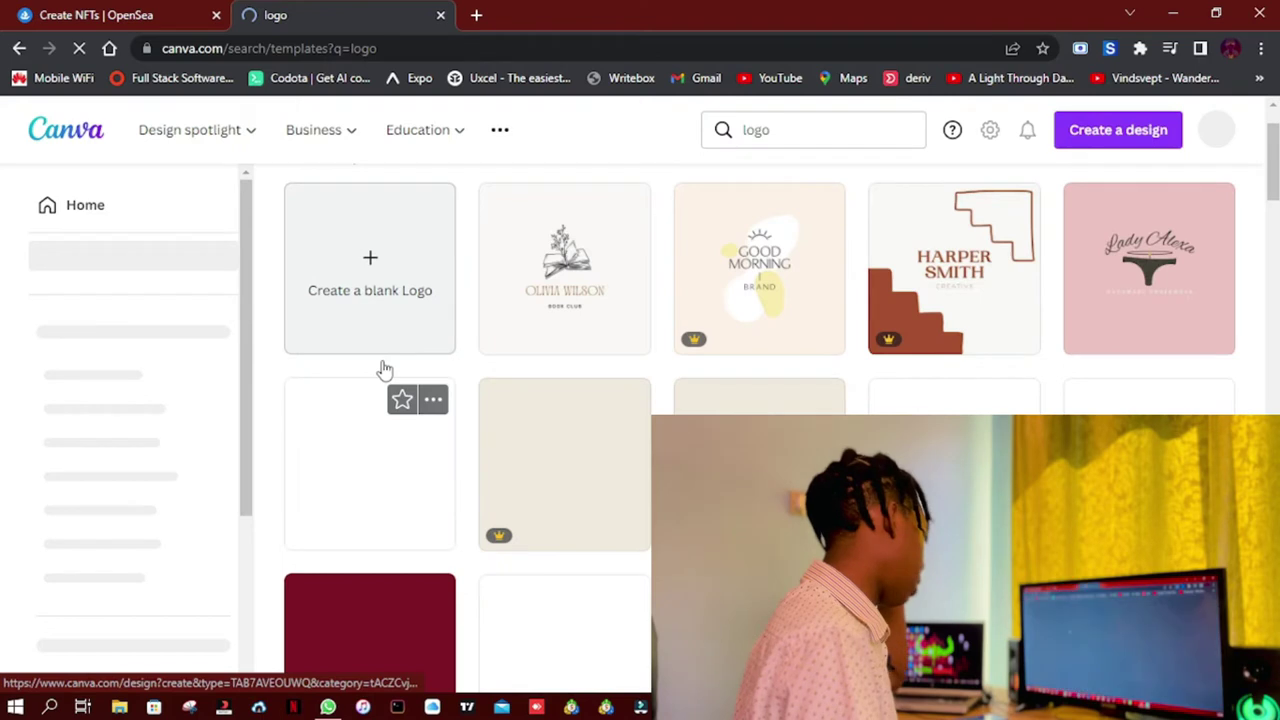
pyautogui.click(381, 352)
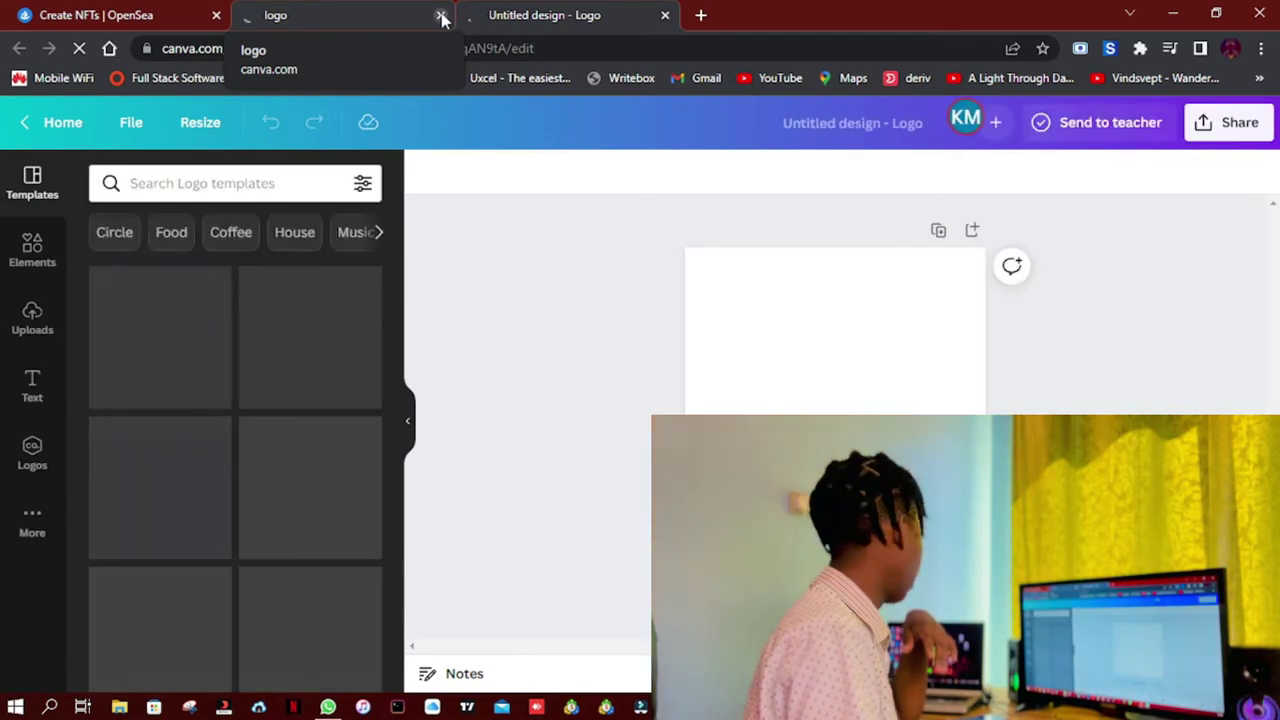
# Close the leftover logo tab and search Canva Elements for game graphics
pyautogui.click(441, 17)
pyautogui.click(31, 245)
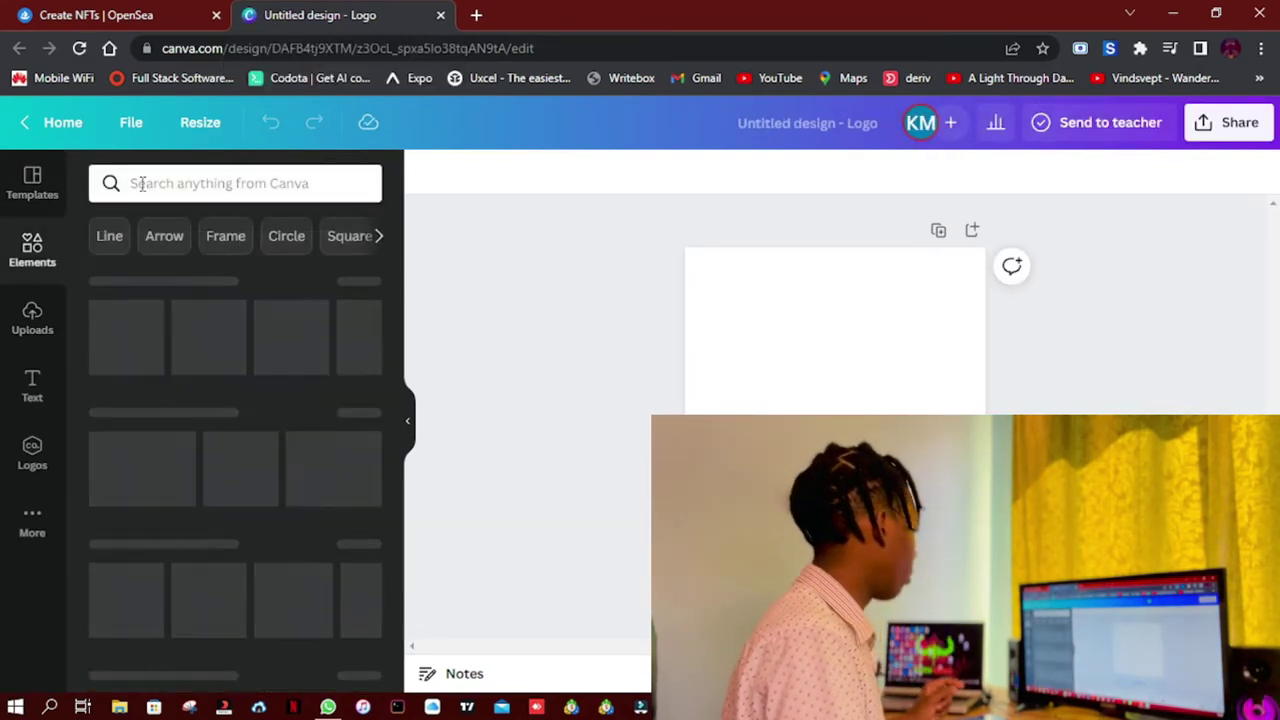
pyautogui.click(147, 183)
pyautogui.write('ga')
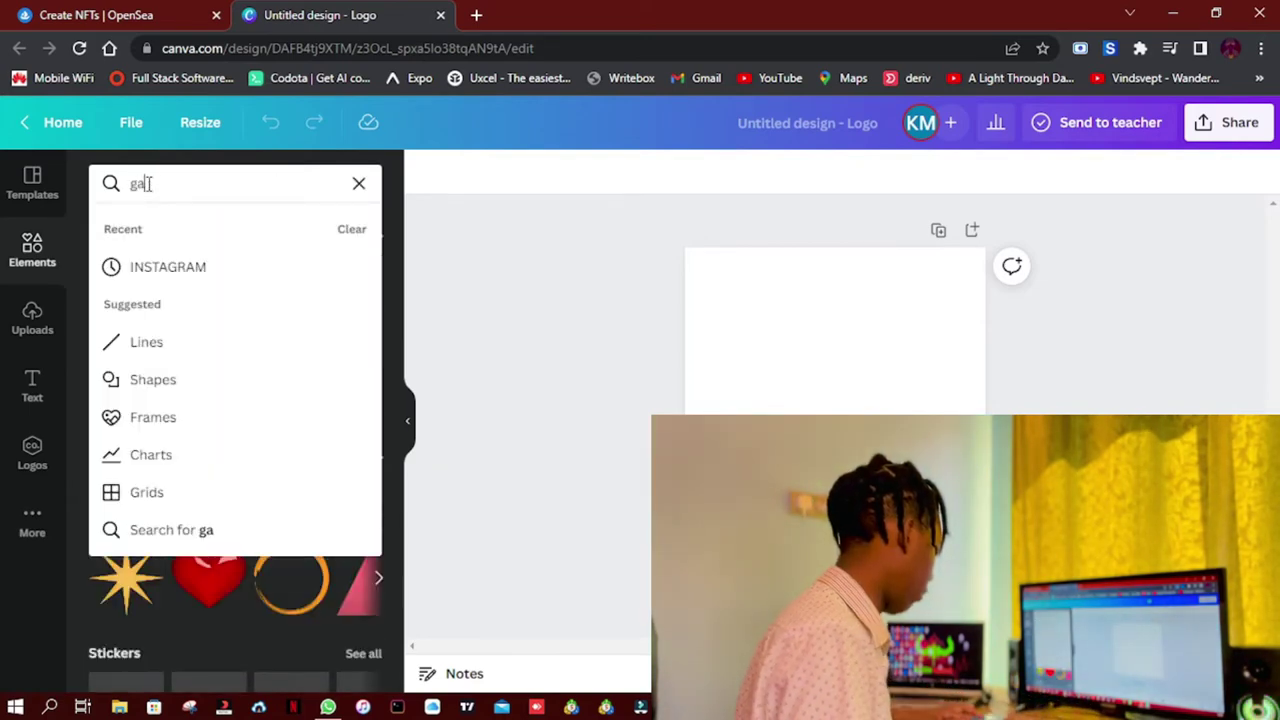
pyautogui.write('mepad')
pyautogui.press('Return')
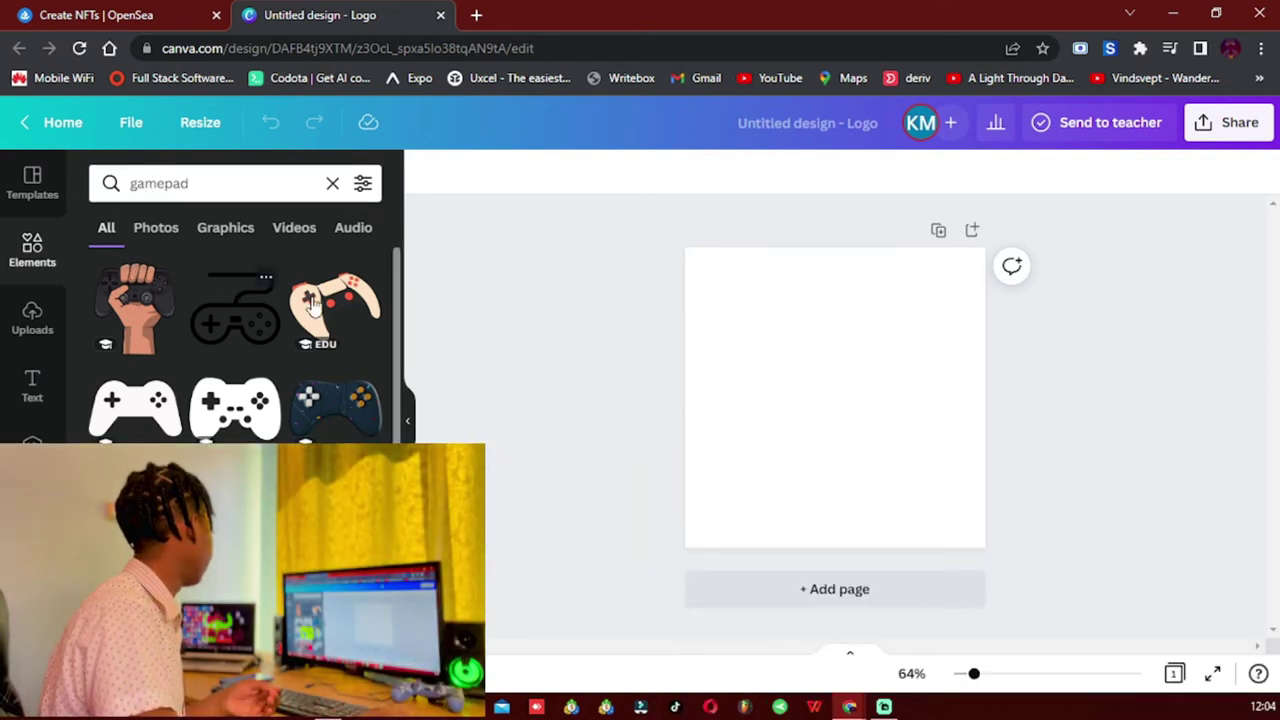
# Add the fist-holding-gamepad graphic and enlarge it to fill the page
pyautogui.click(133, 312)
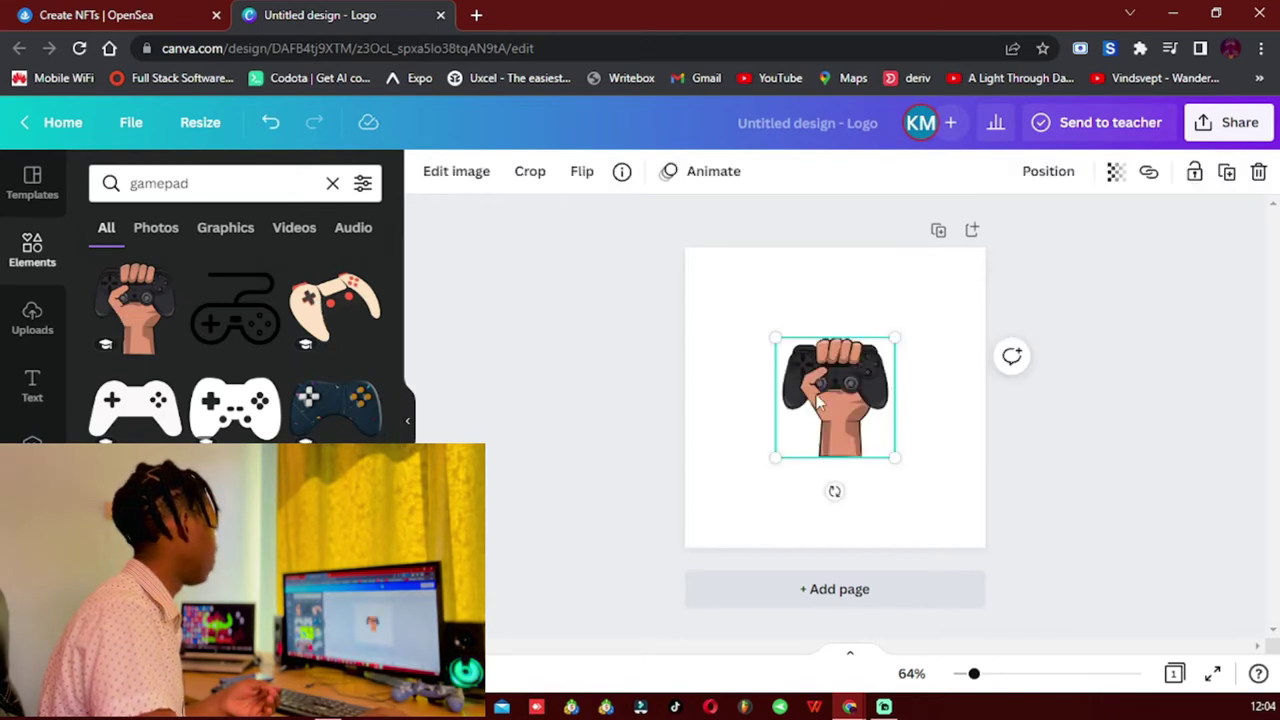
pyautogui.moveTo(779, 457); pyautogui.dragTo(707, 526)
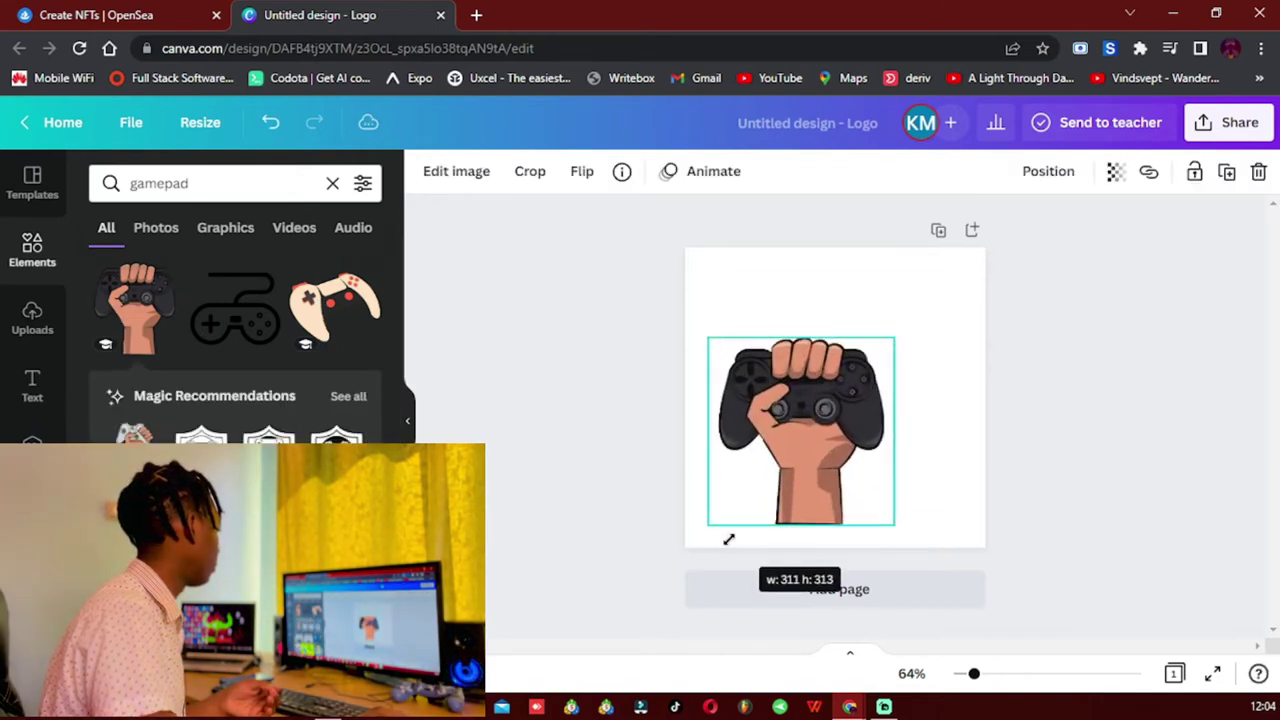
pyautogui.moveTo(895, 341); pyautogui.dragTo(959, 269)
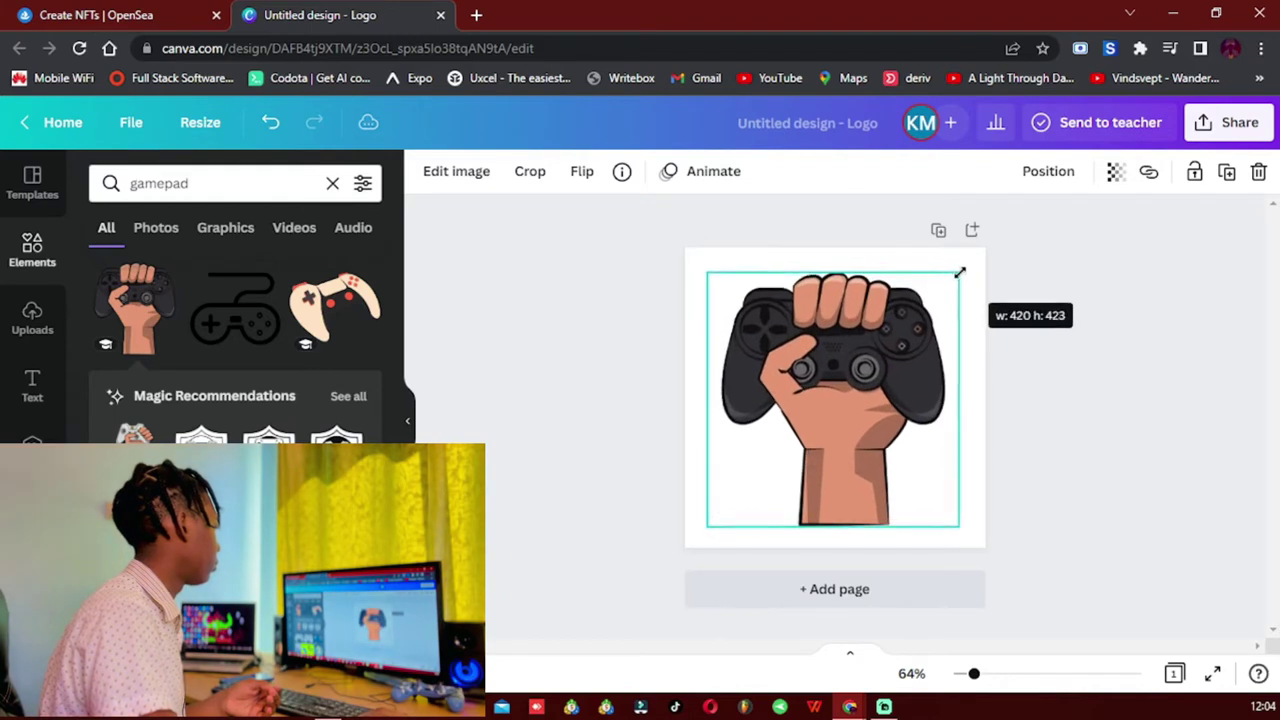
pyautogui.click(1102, 288)
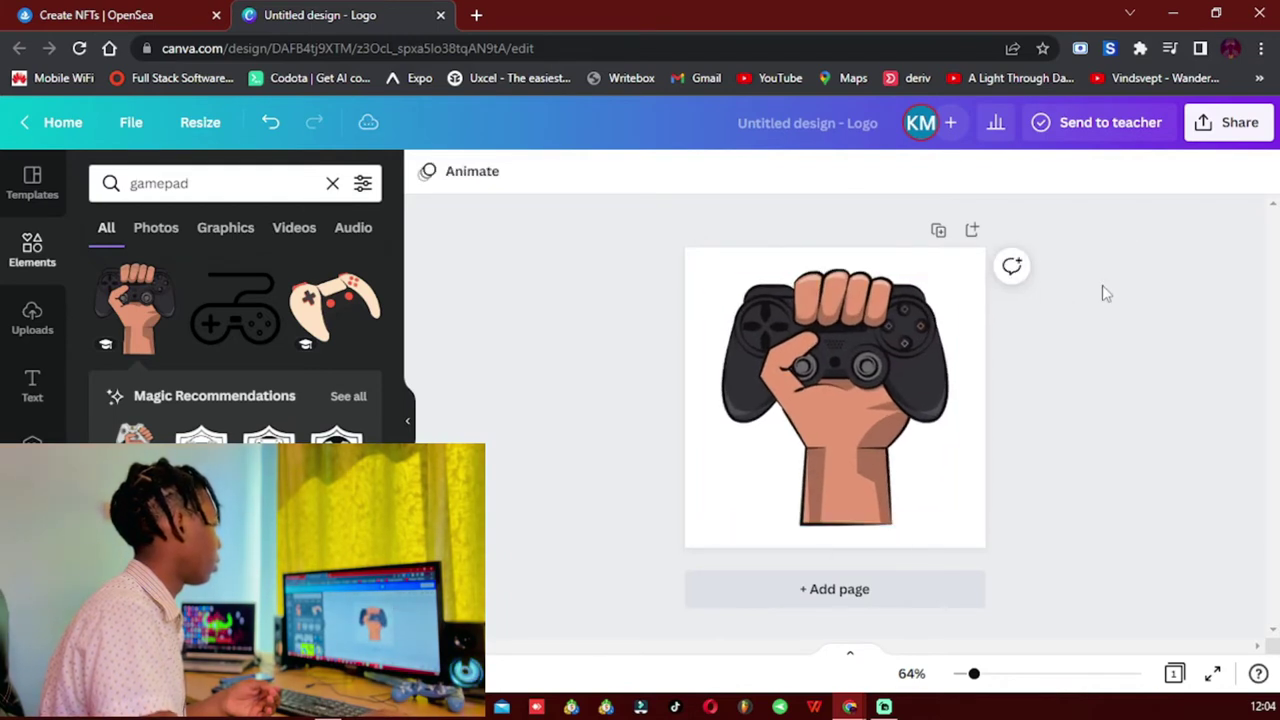
# Download the logo design as a PNG
pyautogui.click(1228, 122)
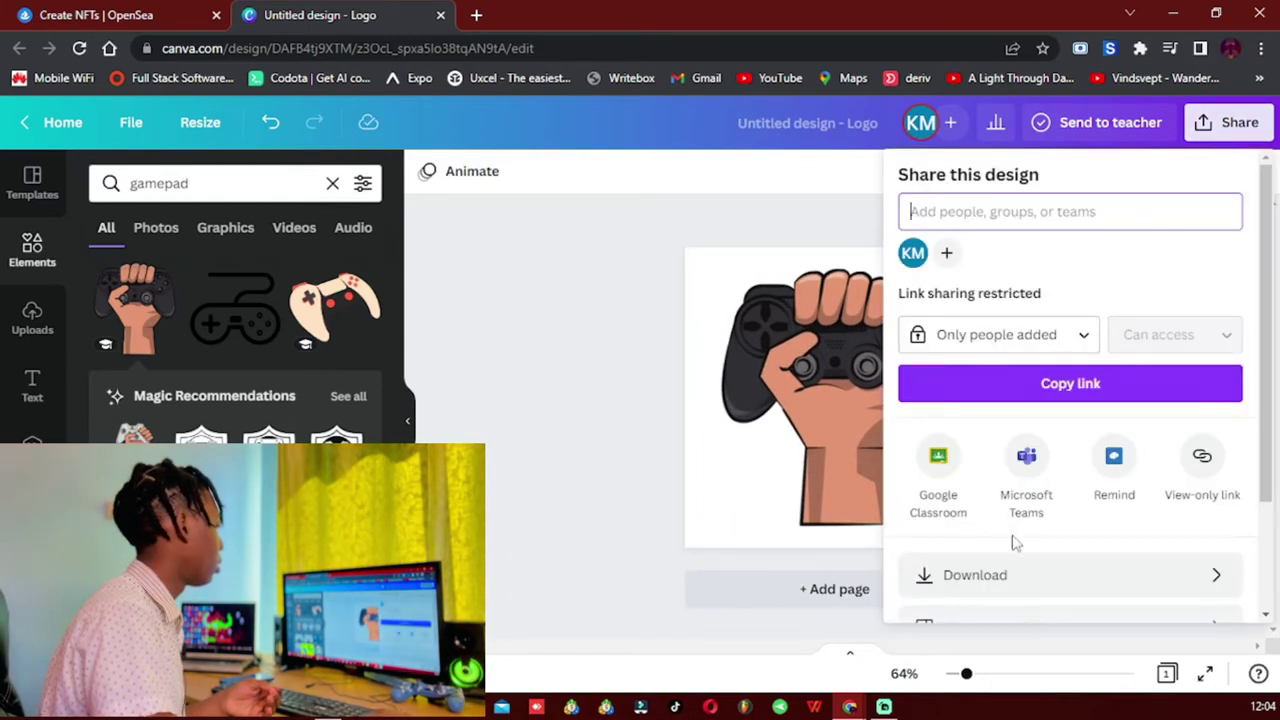
pyautogui.click(994, 573)
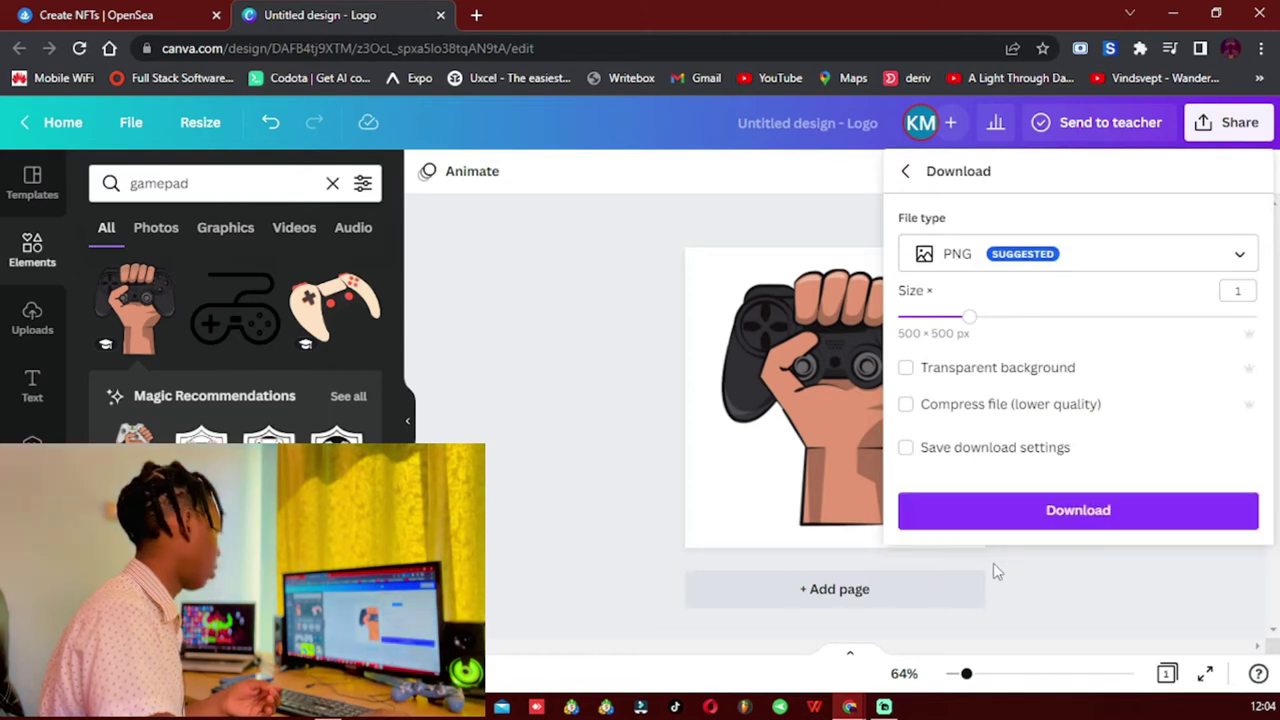
pyautogui.click(1034, 508)
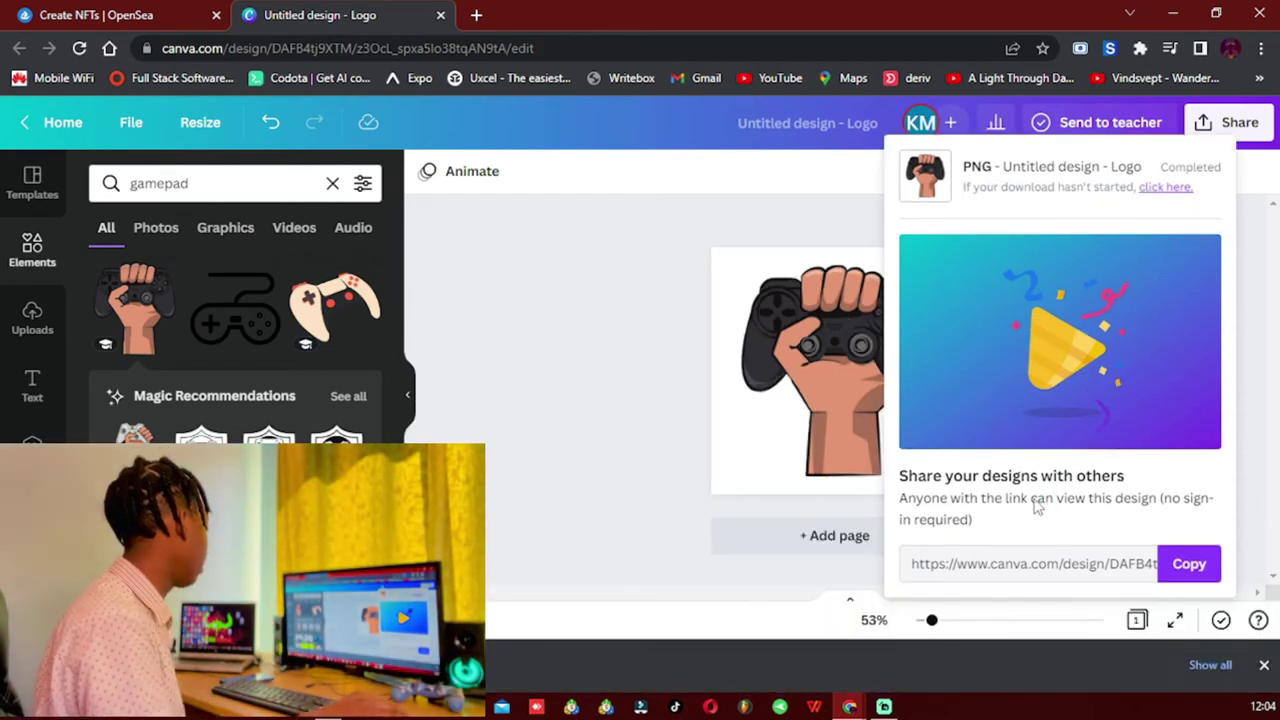
# Return to the OpenSea Create New Item form and scroll through it
pyautogui.click(140, 8)
pyautogui.scroll(-1, 600, 310)
pyautogui.scroll(-1, 615, 335)
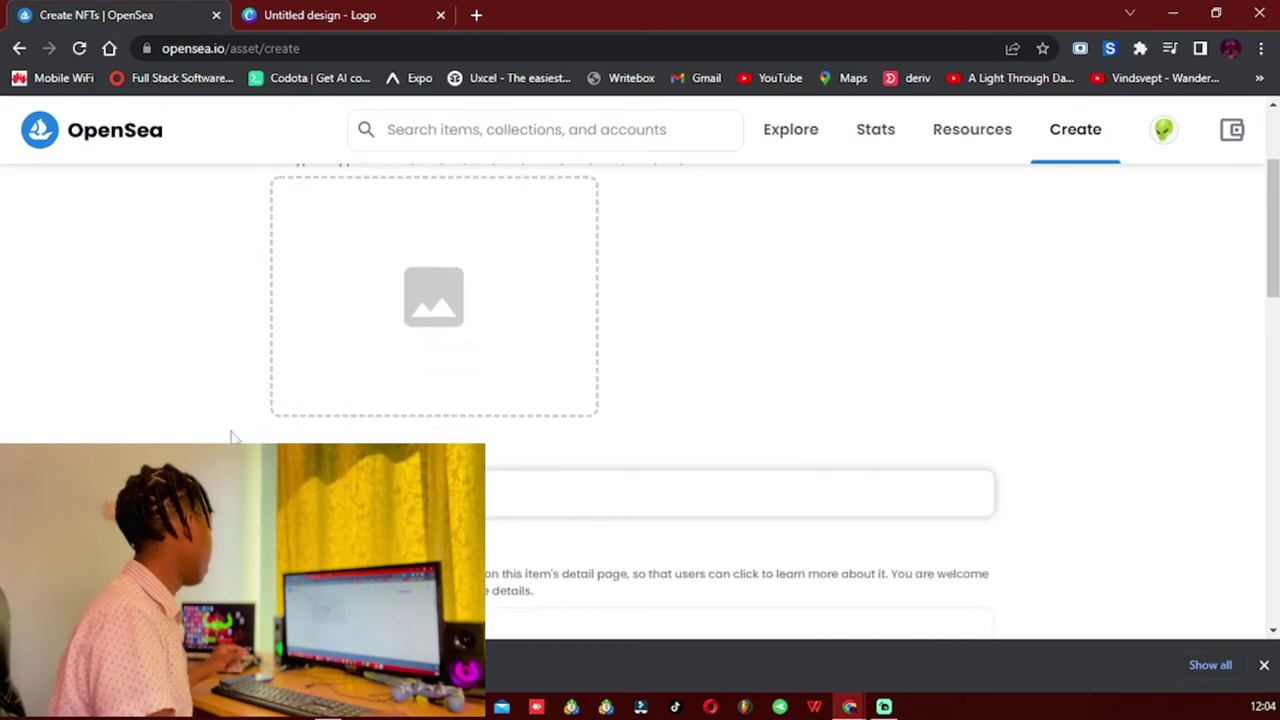
pyautogui.moveTo(380, 398); pyautogui.dragTo(423, 337)
pyautogui.scroll(2, 943, 366)
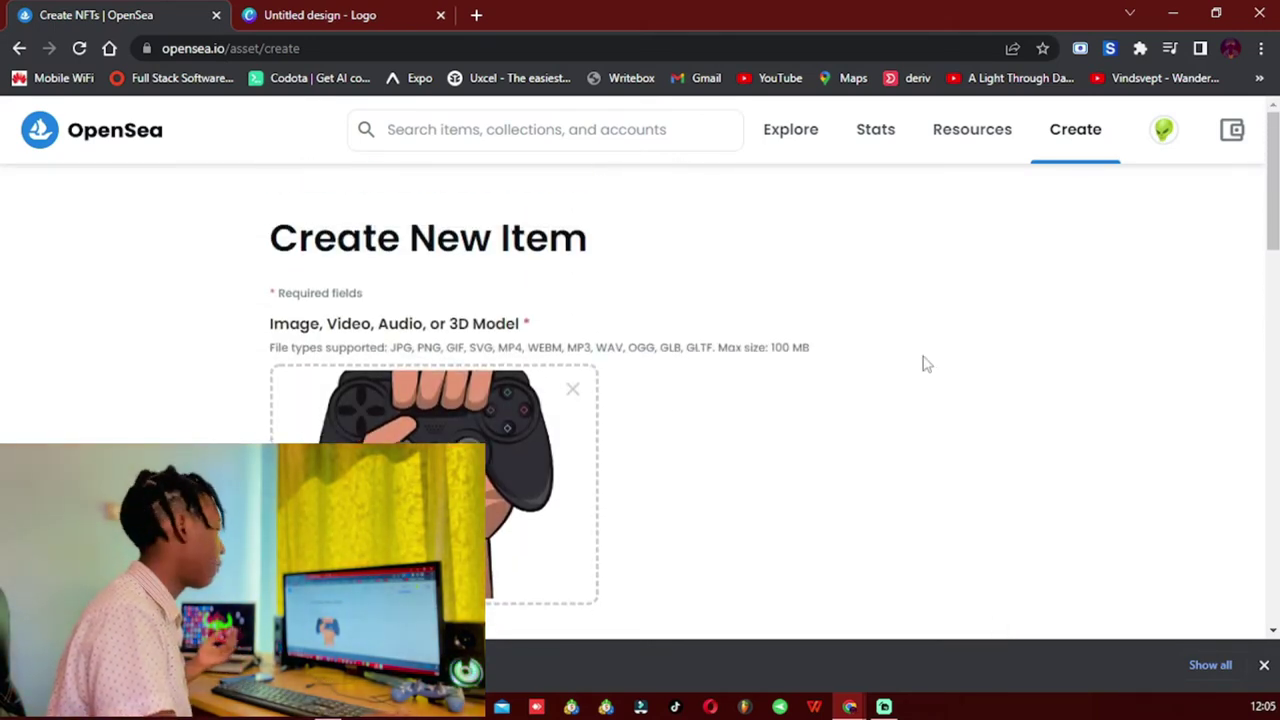
pyautogui.scroll(-2, 808, 336)
pyautogui.scroll(-2, 543, 280)
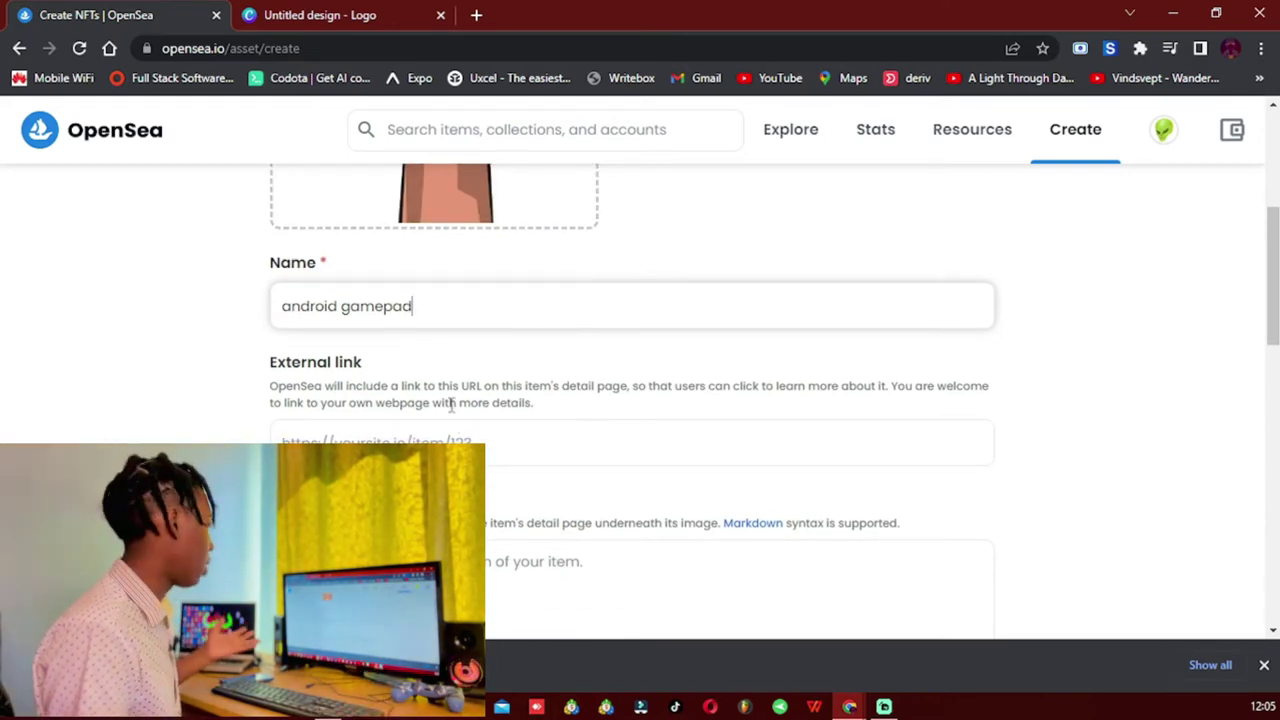
# Enter keithrainz.me/nft as the item's external link
pyautogui.click(440, 440)
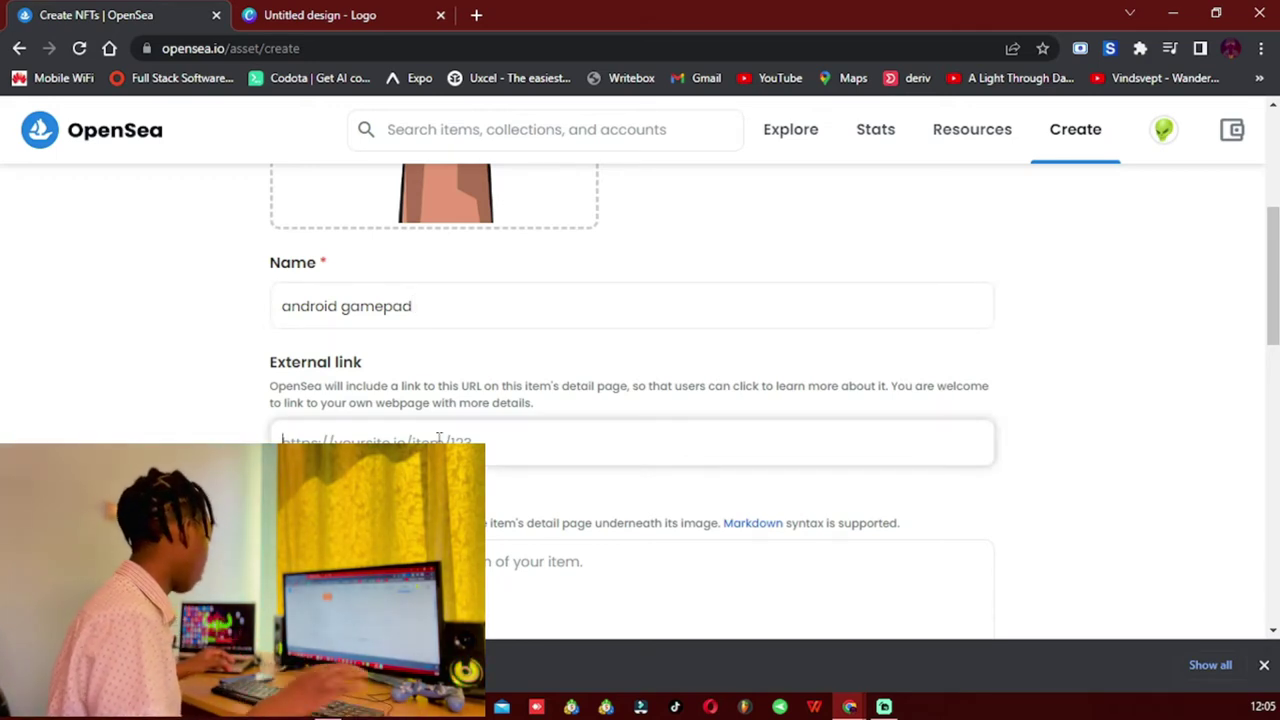
pyautogui.click(476, 15)
pyautogui.write('keithrainz.me/')
pyautogui.hotkey('ctrl', '1')
pyautogui.write('keithrainz.me/')
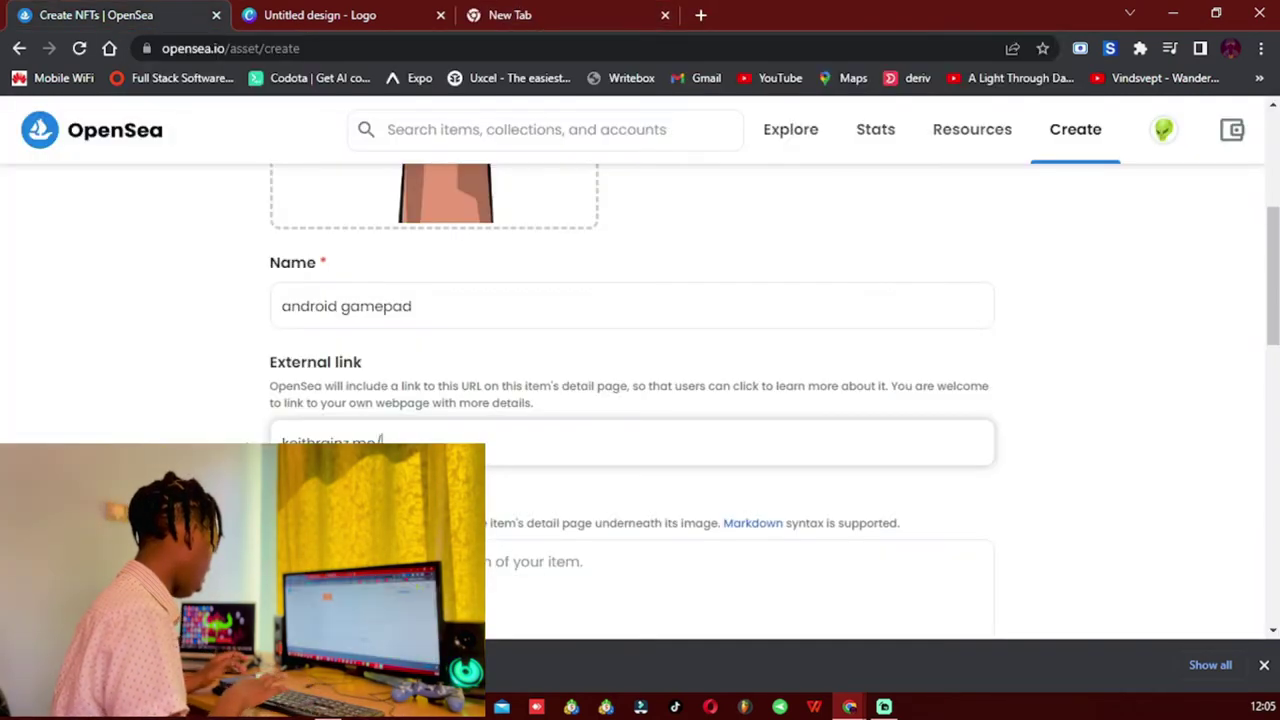
pyautogui.write('nft')
# Type filler text into the item's Description box
pyautogui.scroll(-3, 427, 423)
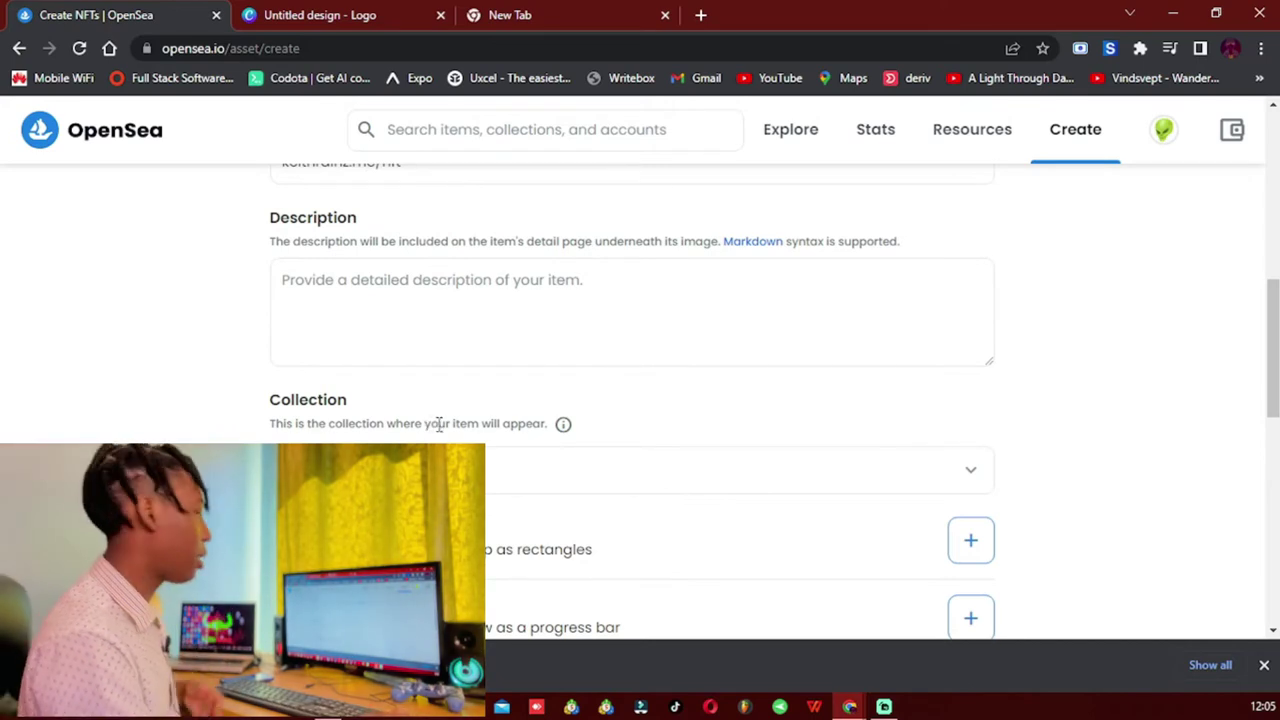
pyautogui.click(520, 331)
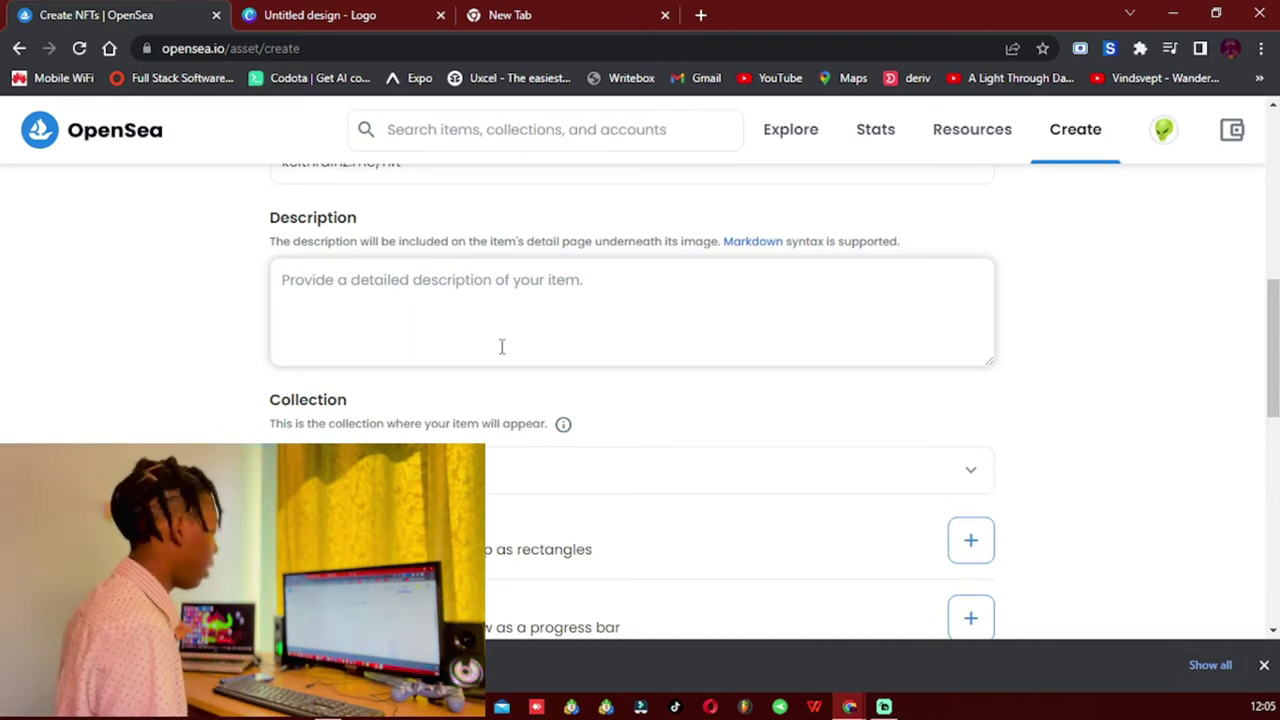
pyautogui.write('jhsvbsfjsvklfvg;djkl;jjgb')
# Open the Collection list and close it without choosing a collection
pyautogui.scroll(1, 502, 347)
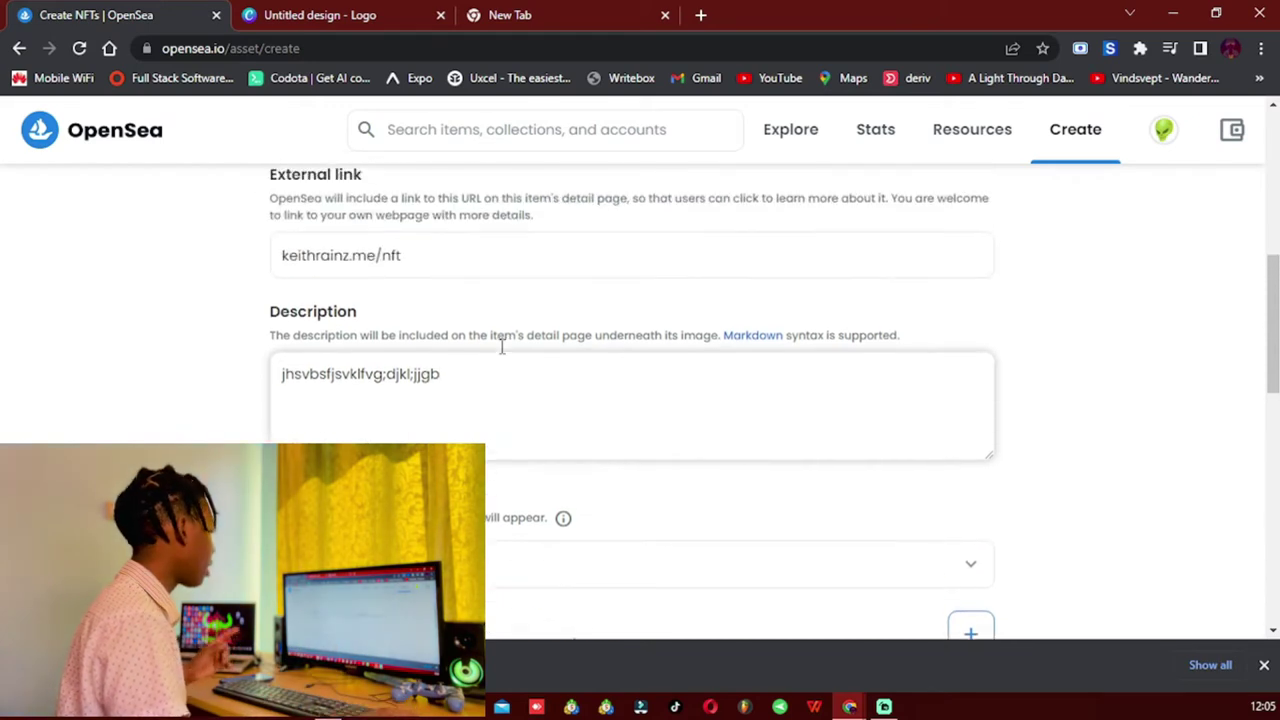
pyautogui.scroll(-2, 515, 367)
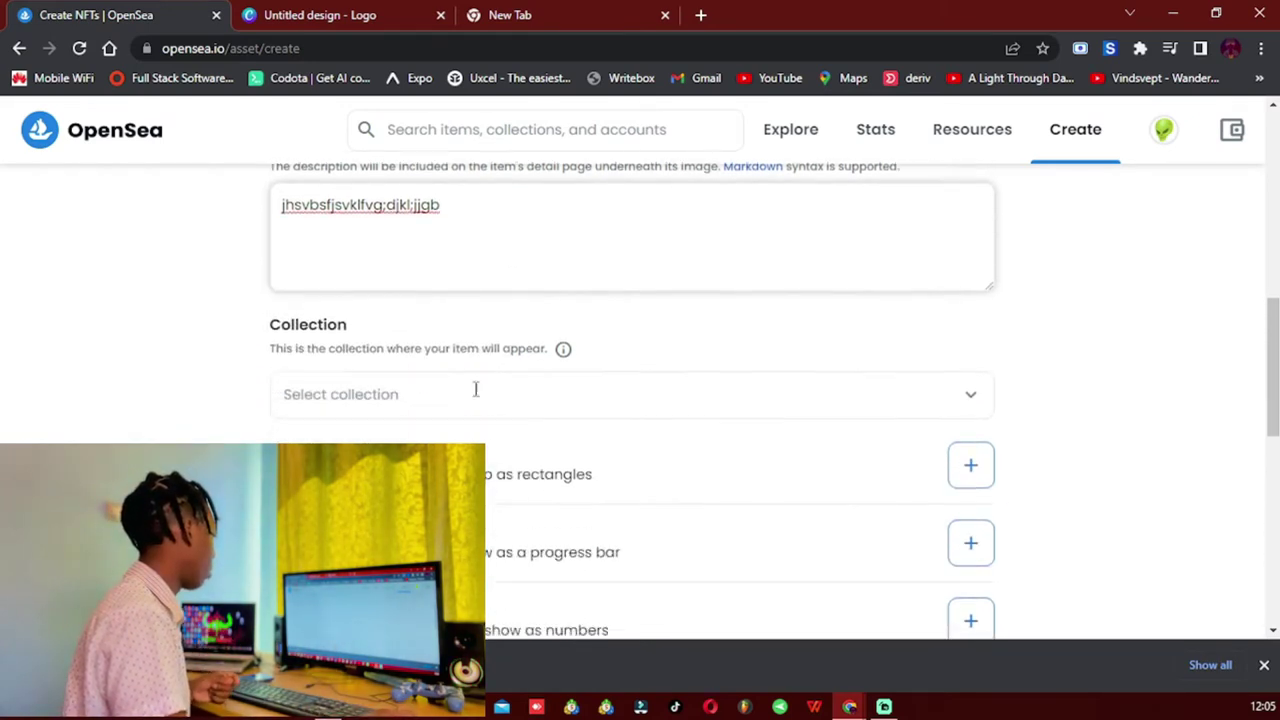
pyautogui.click(385, 378)
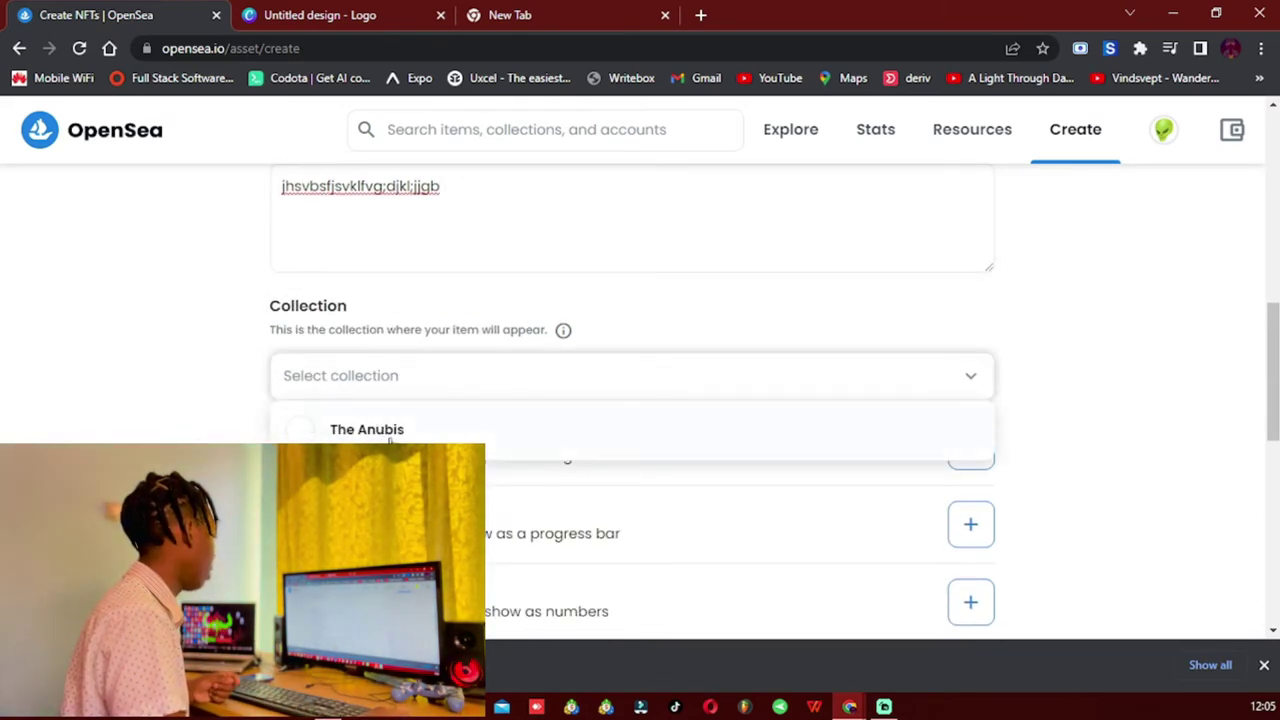
pyautogui.click(155, 387)
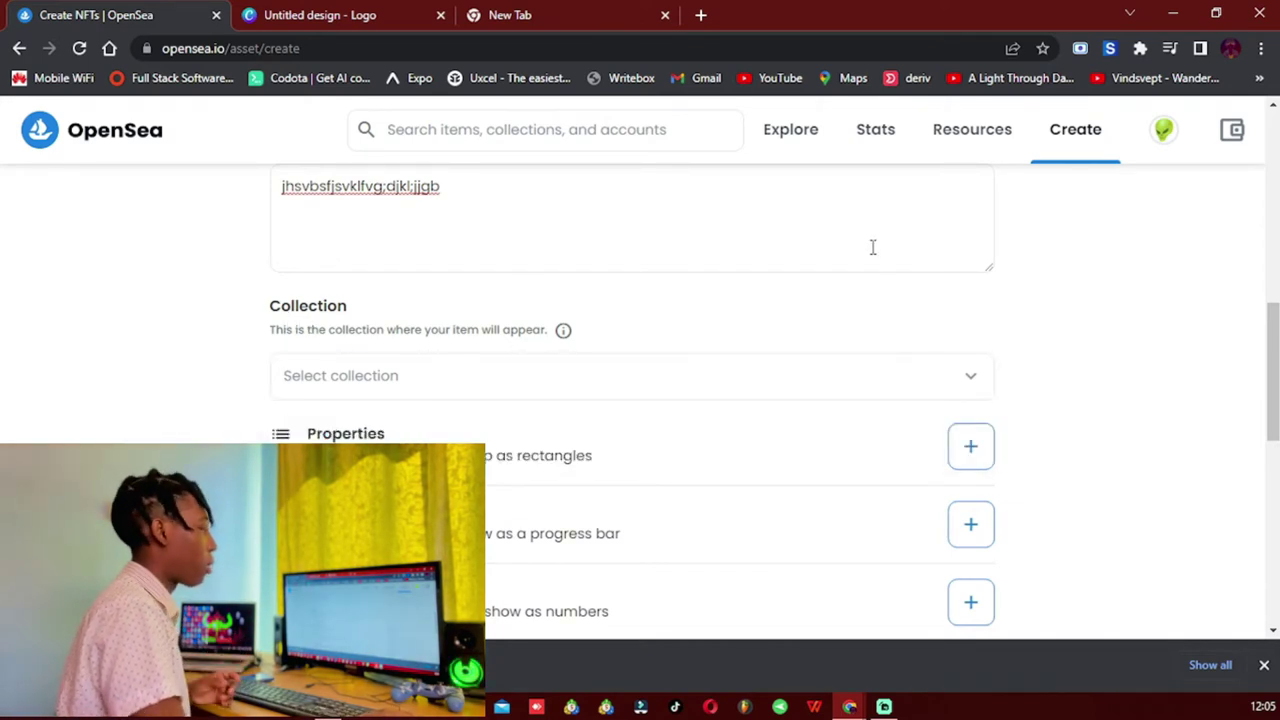
pyautogui.scroll(-1, 660, 363)
pyautogui.scroll(-1, 614, 377)
pyautogui.scroll(-1, 616, 380)
pyautogui.scroll(2, 615, 379)
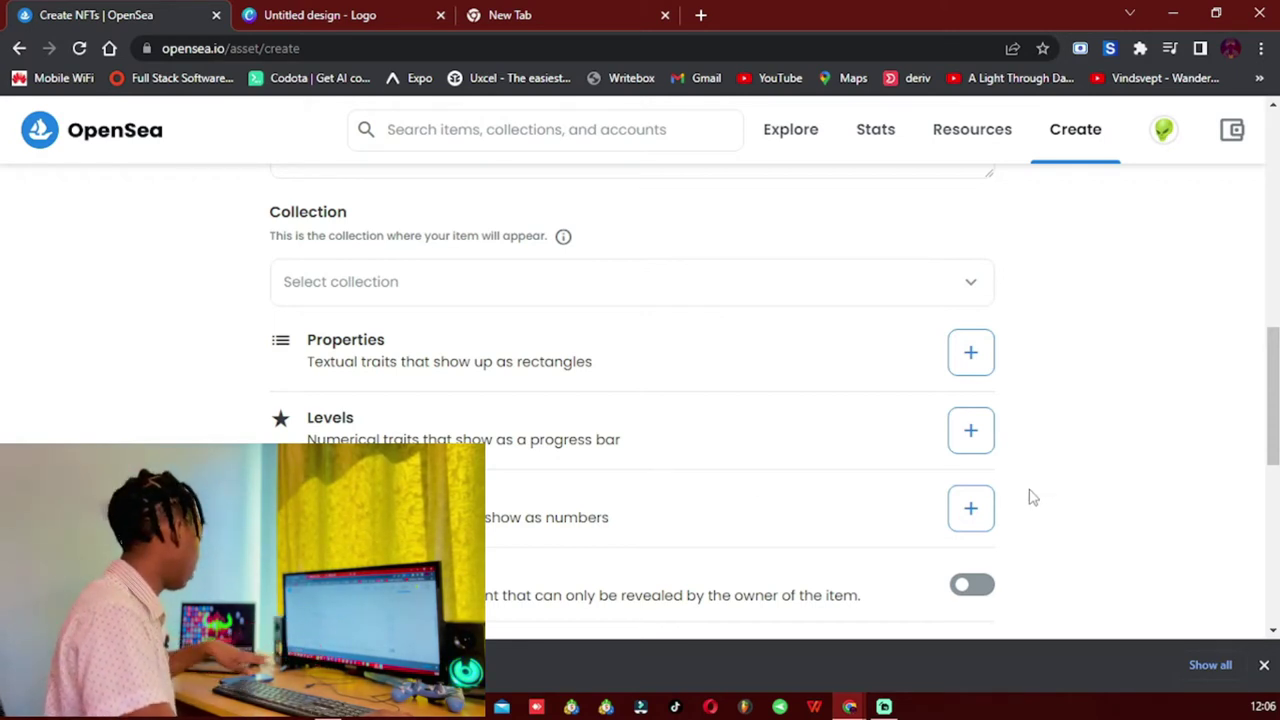
pyautogui.scroll(-2, 966, 434)
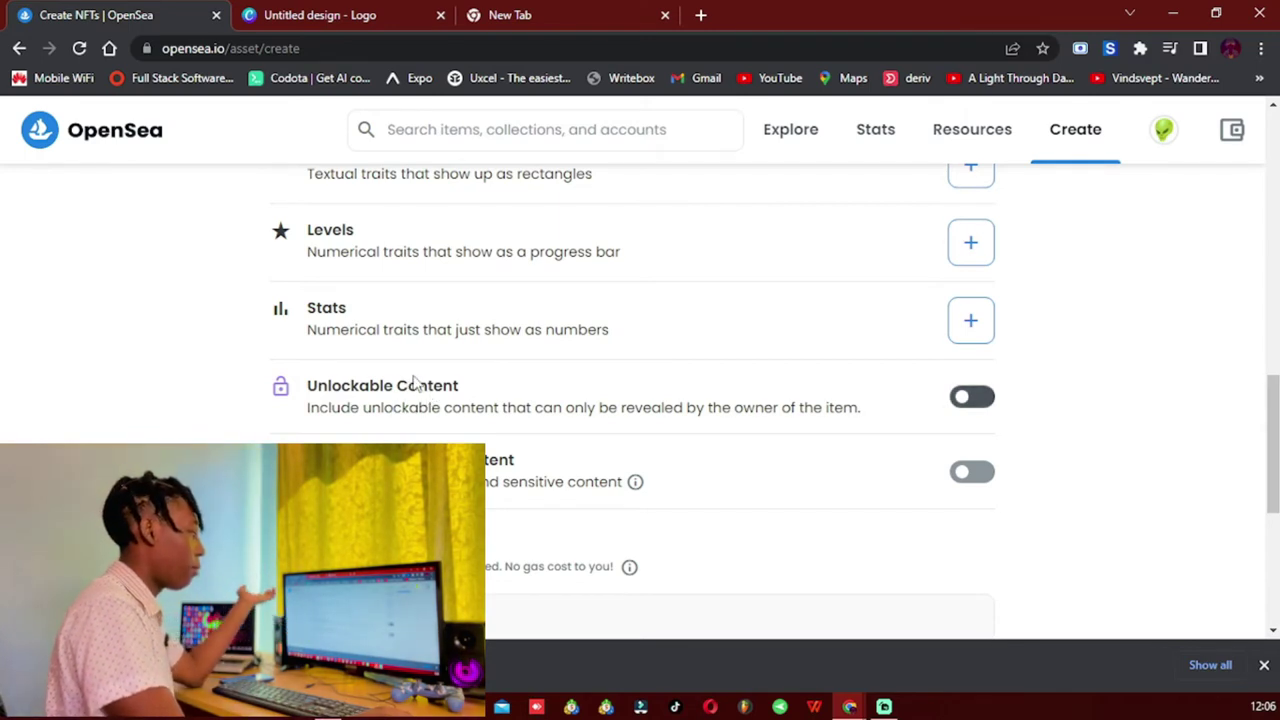
pyautogui.click(975, 399)
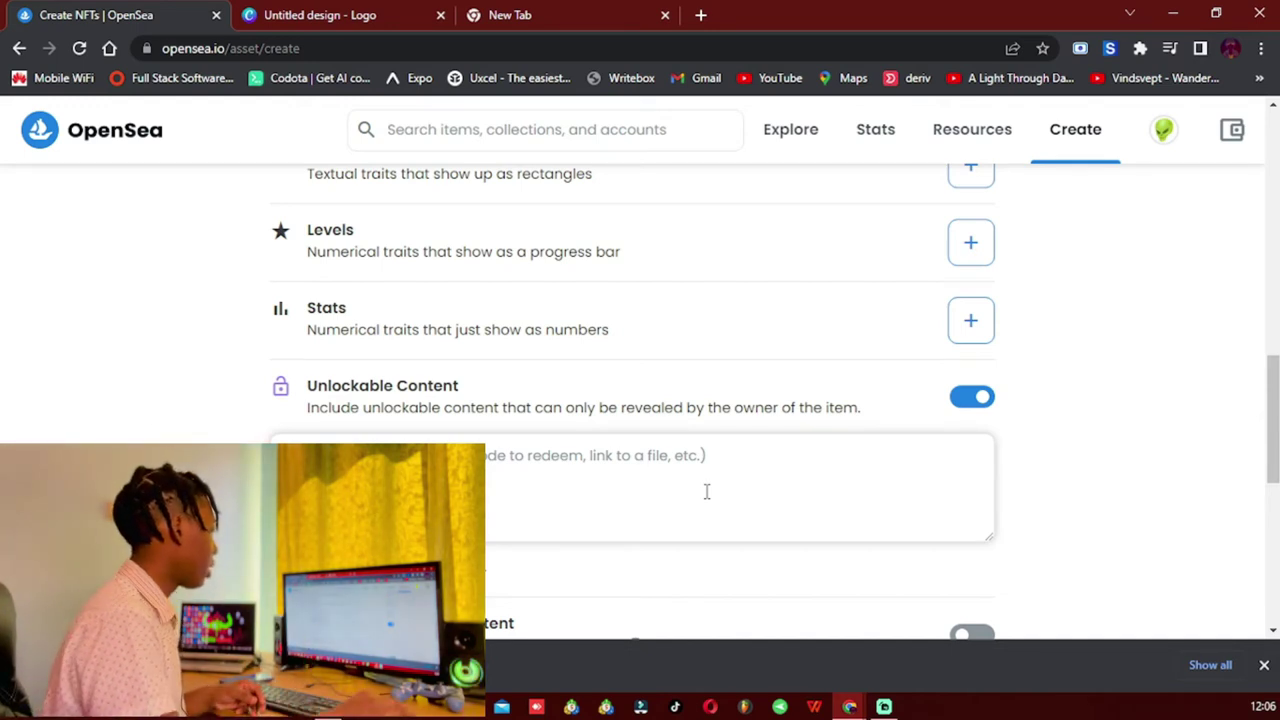
pyautogui.click(990, 399)
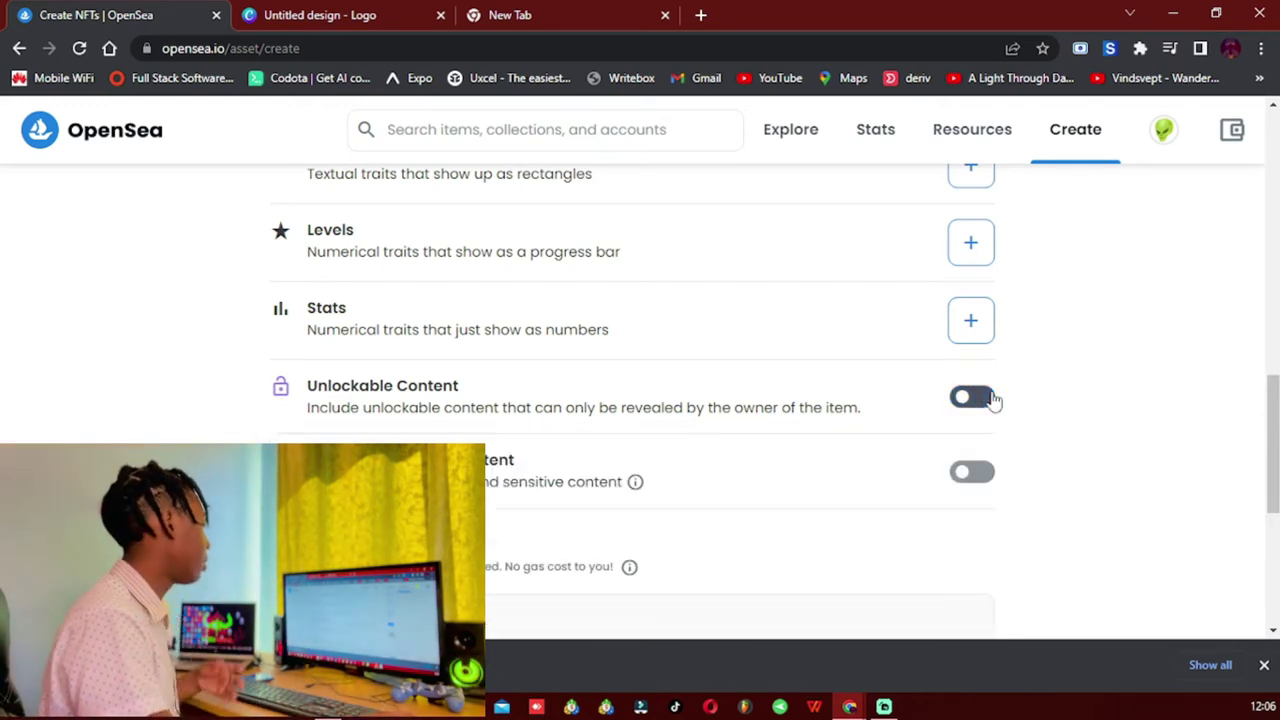
pyautogui.scroll(-1, 940, 400)
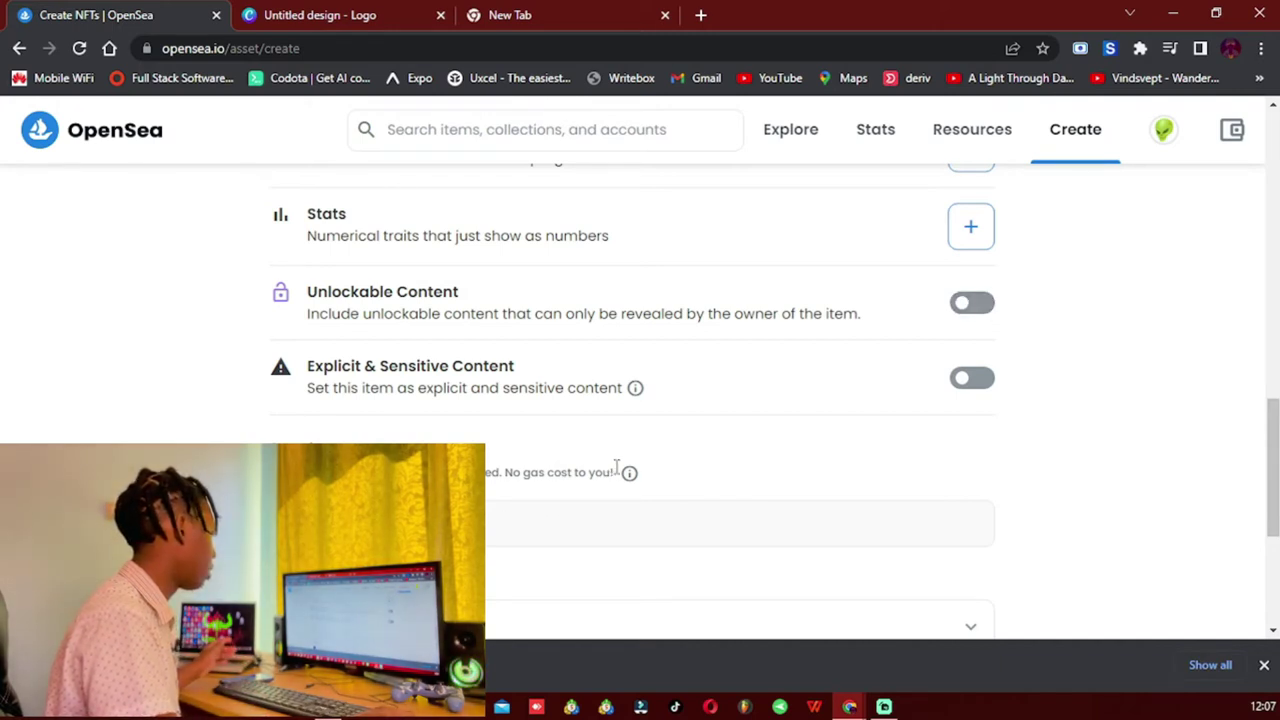
# Change the item's blockchain from Ethereum to Polygon
pyautogui.scroll(-2, 617, 466)
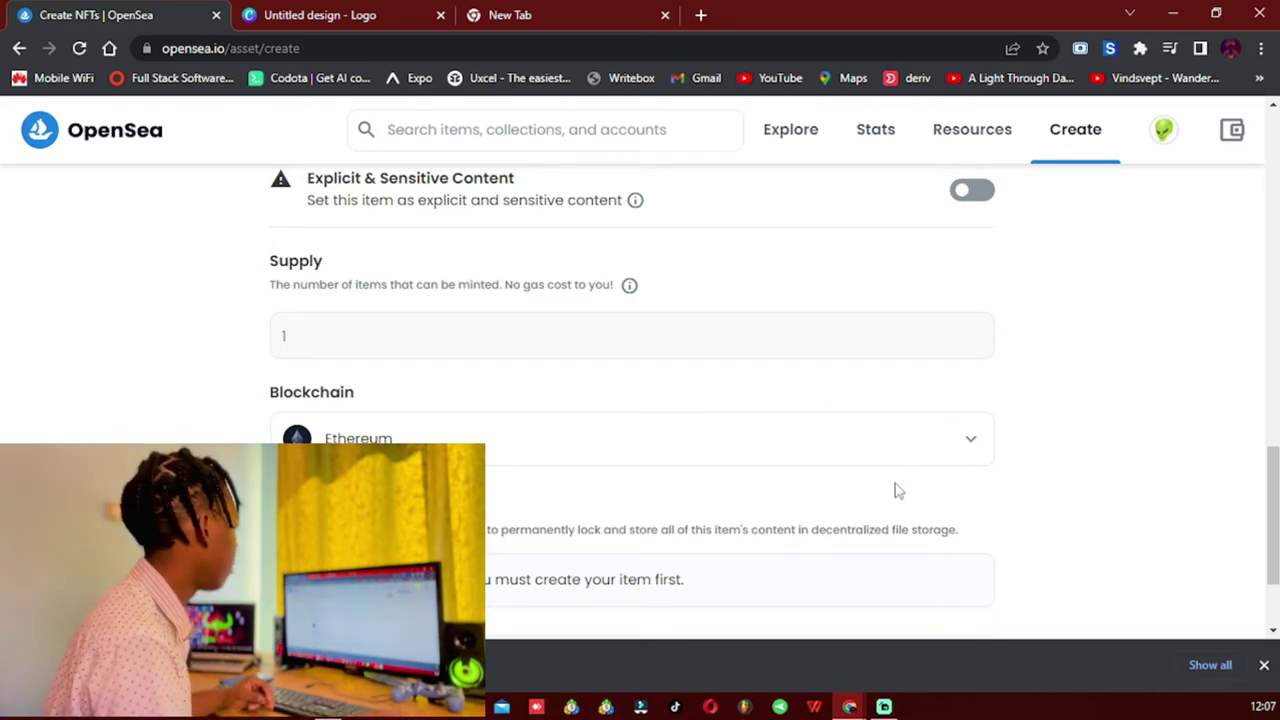
pyautogui.click(897, 447)
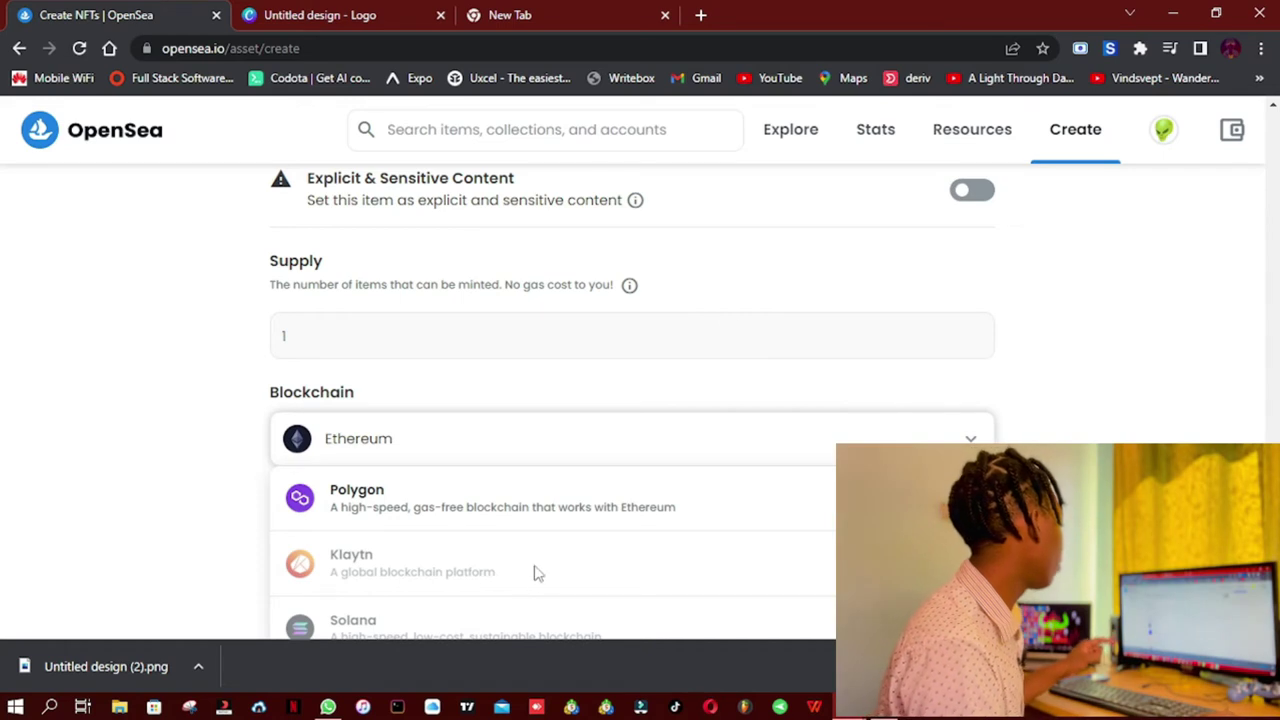
pyautogui.scroll(-1, 532, 583)
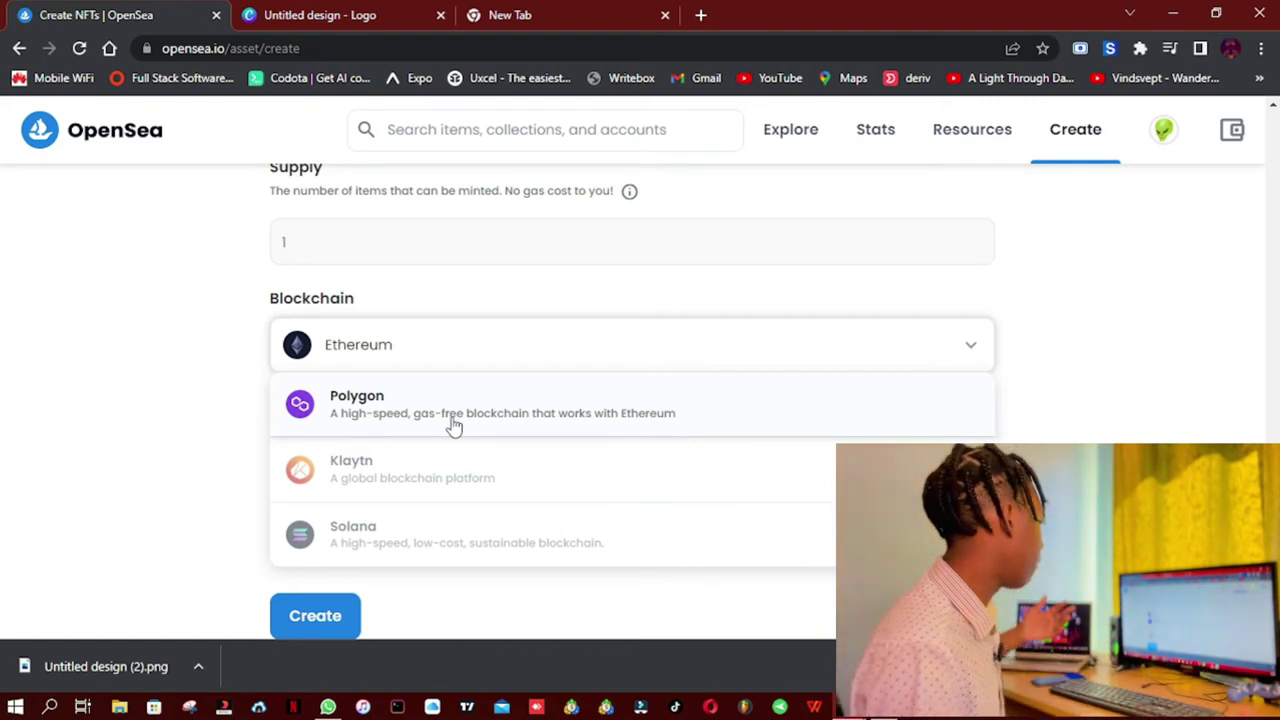
pyautogui.click(453, 425)
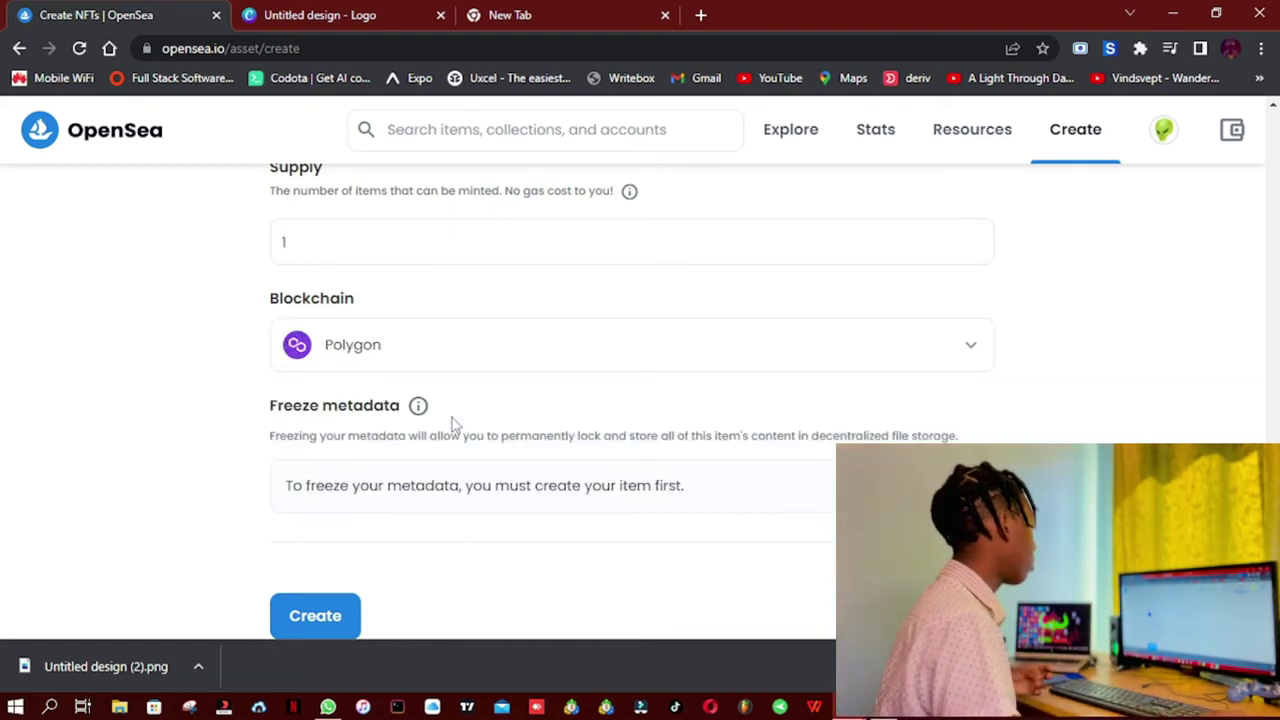
pyautogui.scroll(-1, 898, 437)
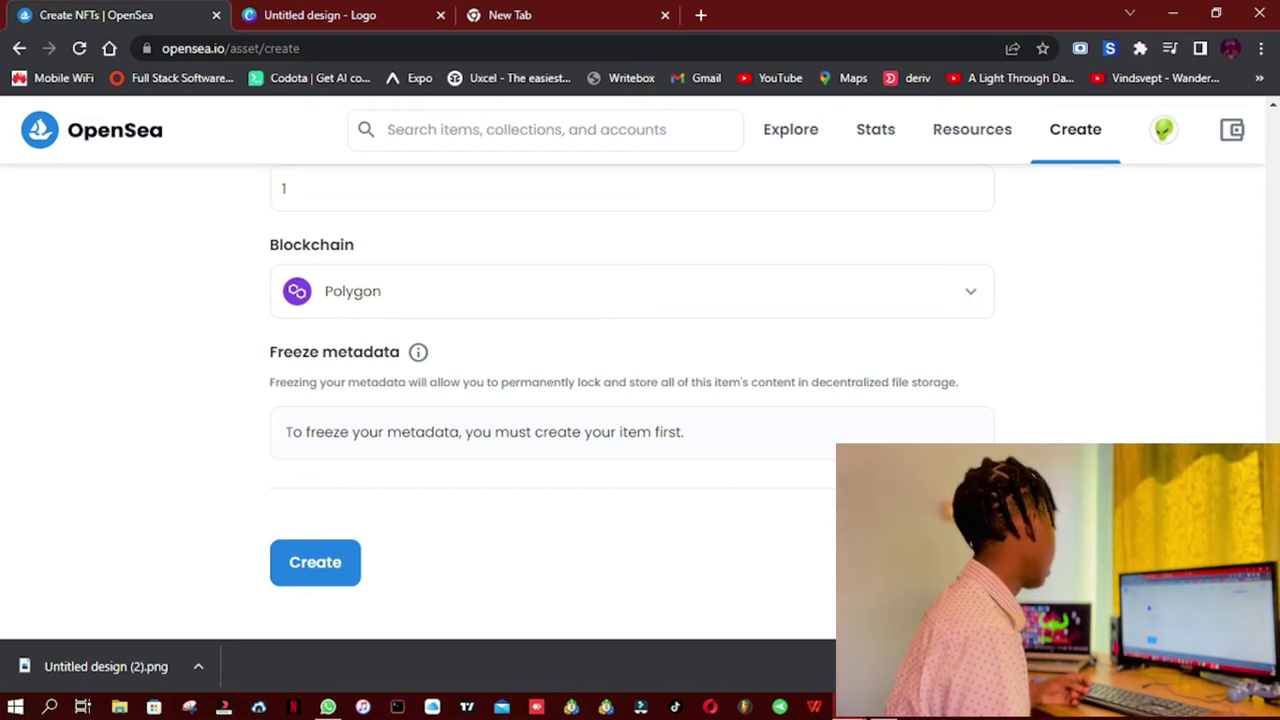
# Scroll up to review the filled-in item form, then back down to the bottom
pyautogui.scroll(1, 630, 400)
pyautogui.scroll(3, 630, 400)
pyautogui.scroll(2, 630, 400)
pyautogui.scroll(3, 630, 400)
pyautogui.scroll(4, 630, 400)
pyautogui.scroll(2, 630, 400)
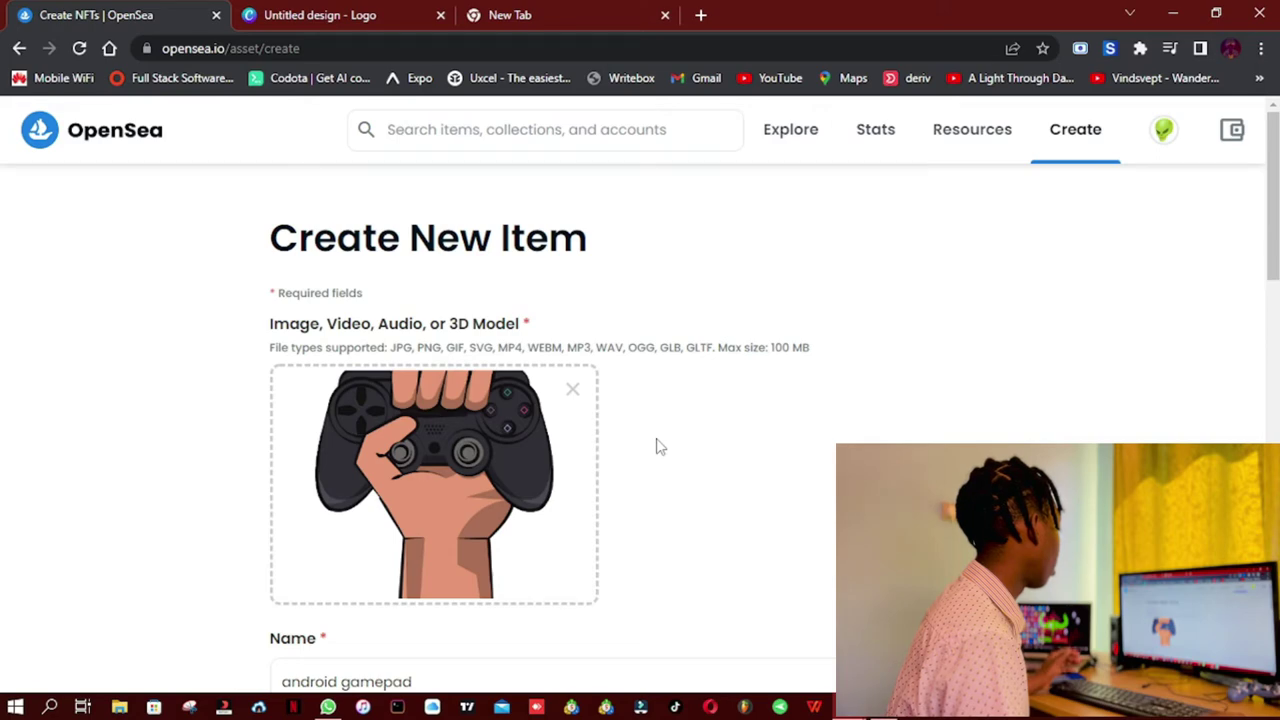
pyautogui.scroll(-2, 658, 447)
pyautogui.scroll(-8, 658, 447)
pyautogui.scroll(-2, 658, 447)
pyautogui.scroll(-1, 658, 447)
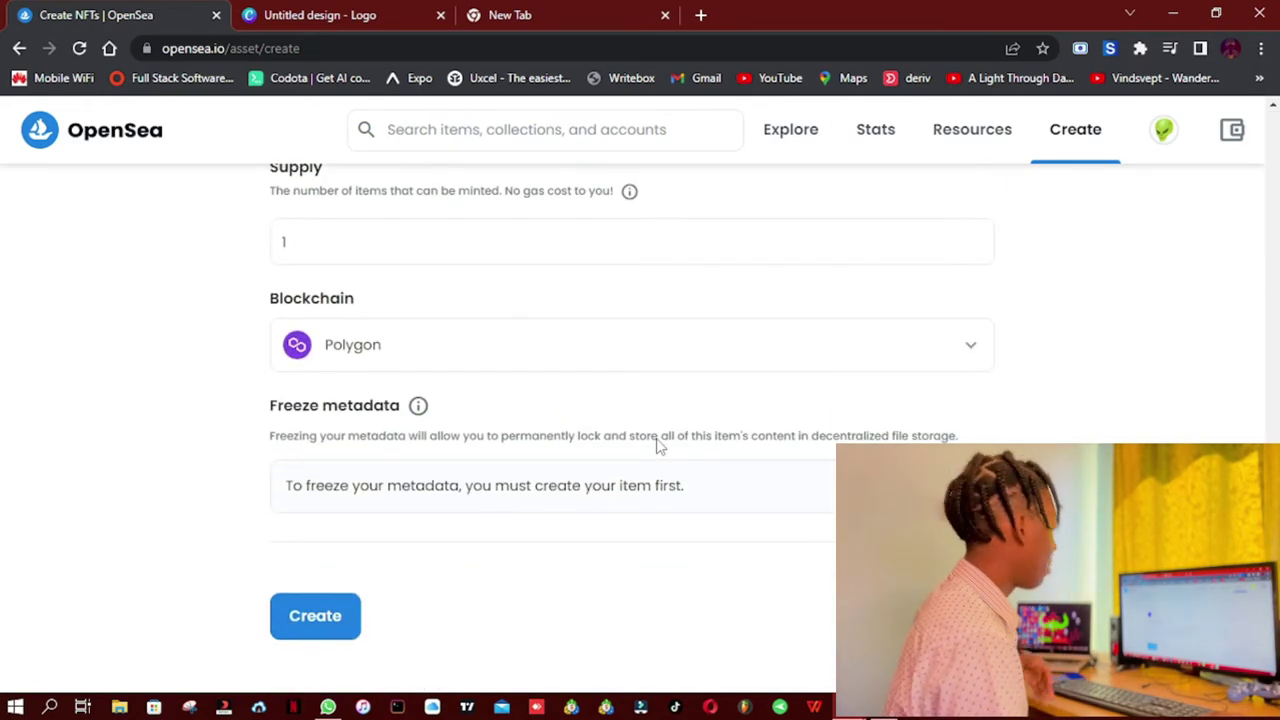
# Create the gamepad item and pass the reCAPTCHA by selecting the mountain/hill images
pyautogui.click(312, 618)
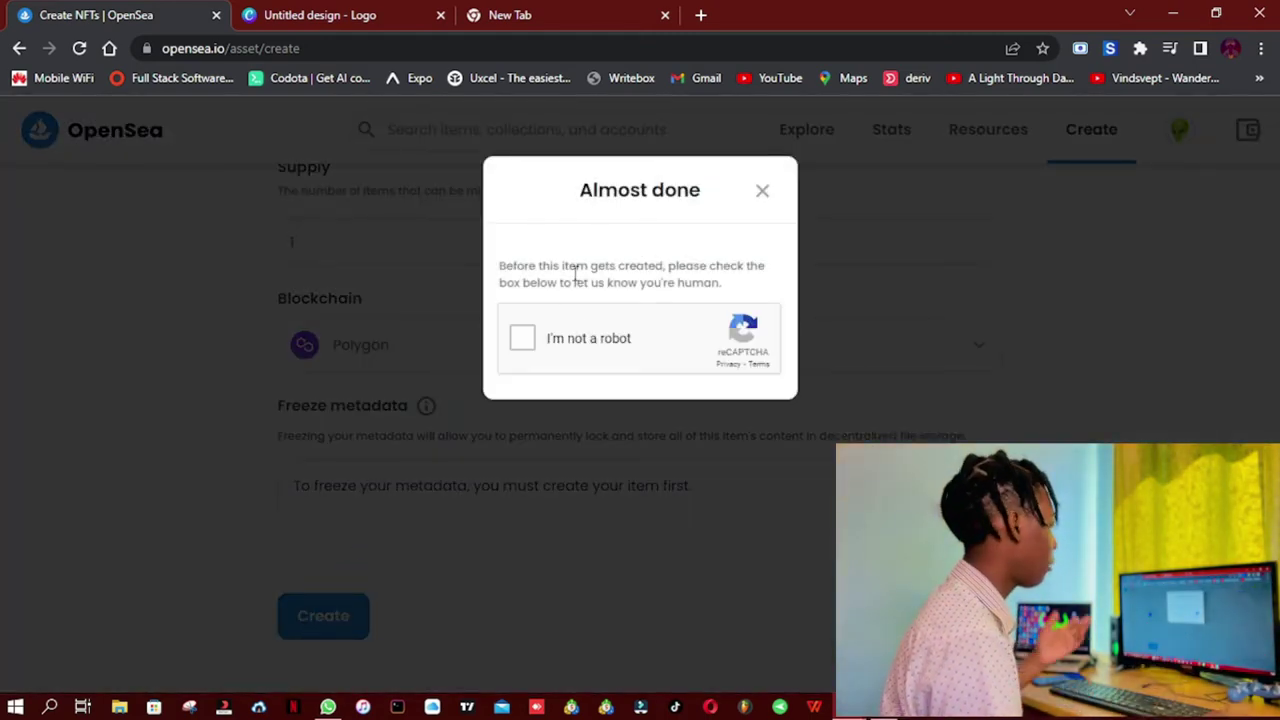
pyautogui.click(521, 339)
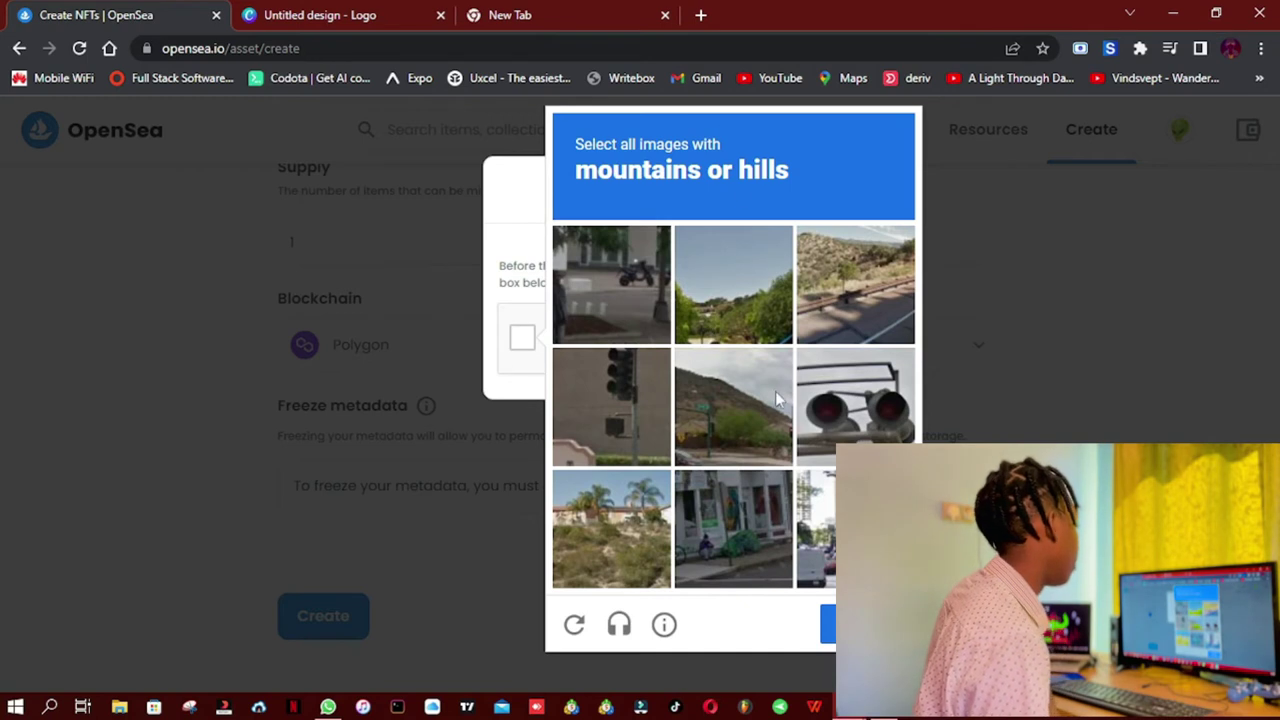
pyautogui.click(697, 295)
pyautogui.click(895, 298)
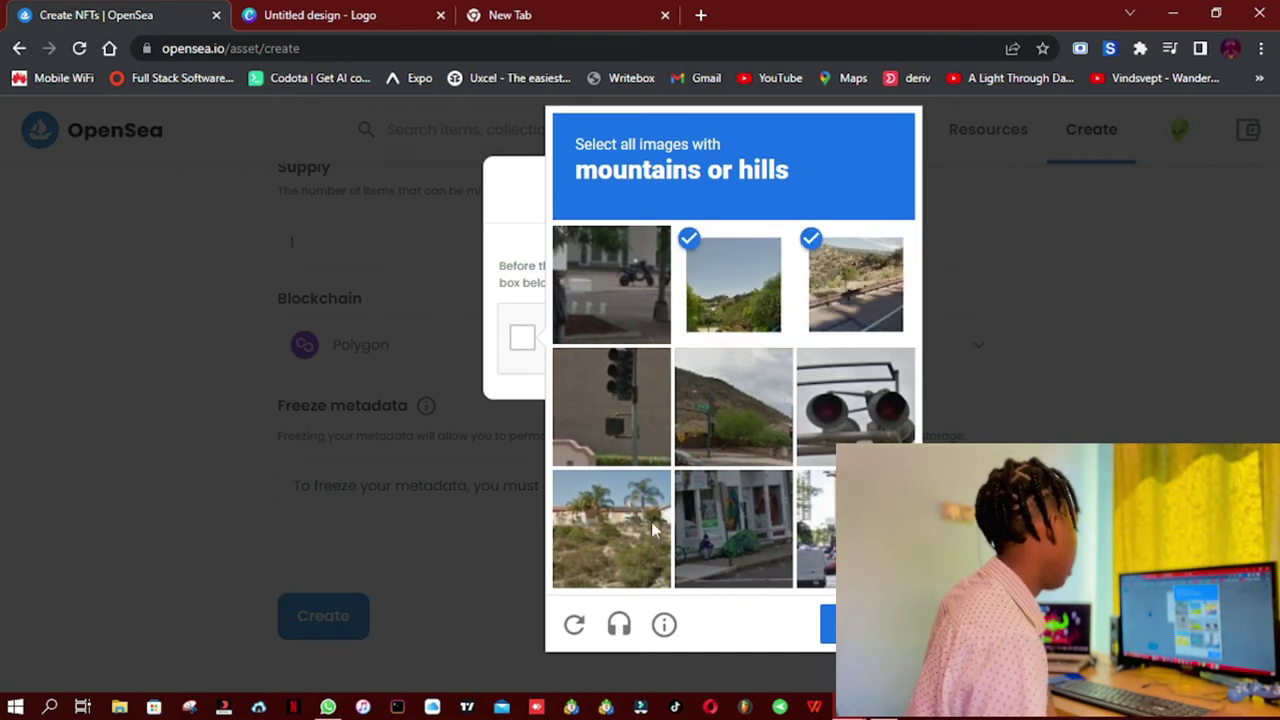
pyautogui.click(745, 428)
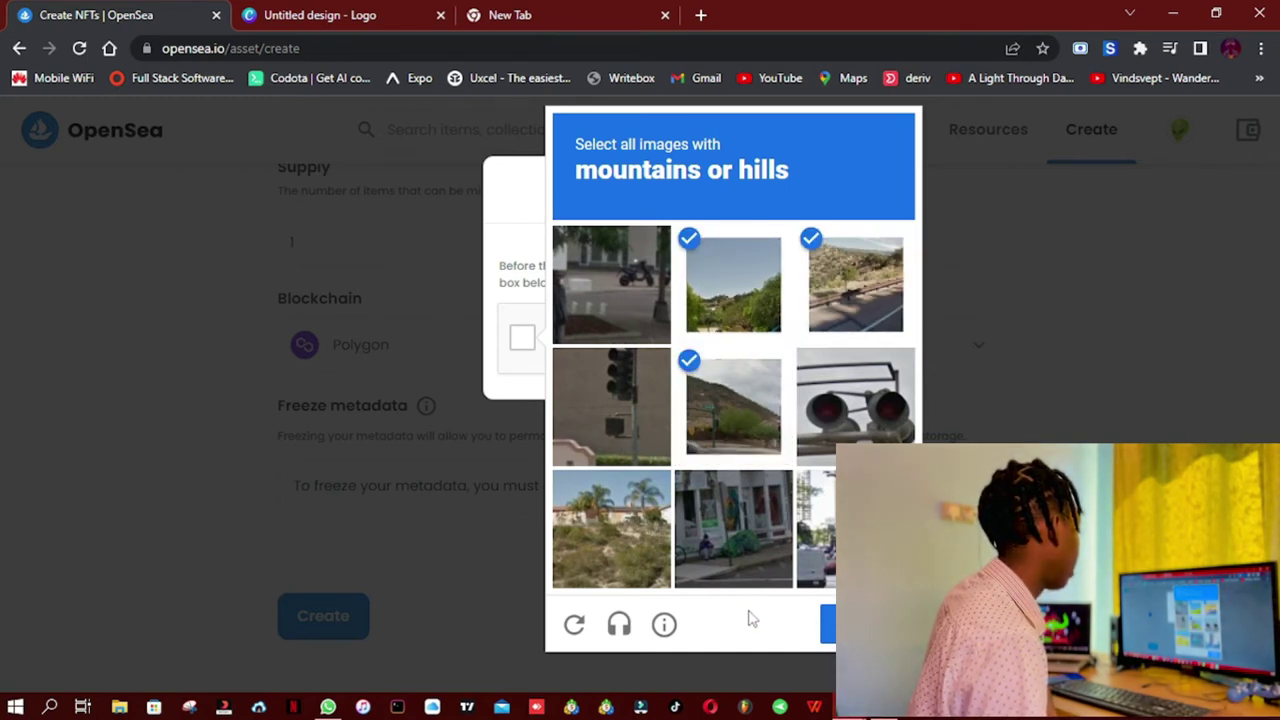
pyautogui.click(828, 624)
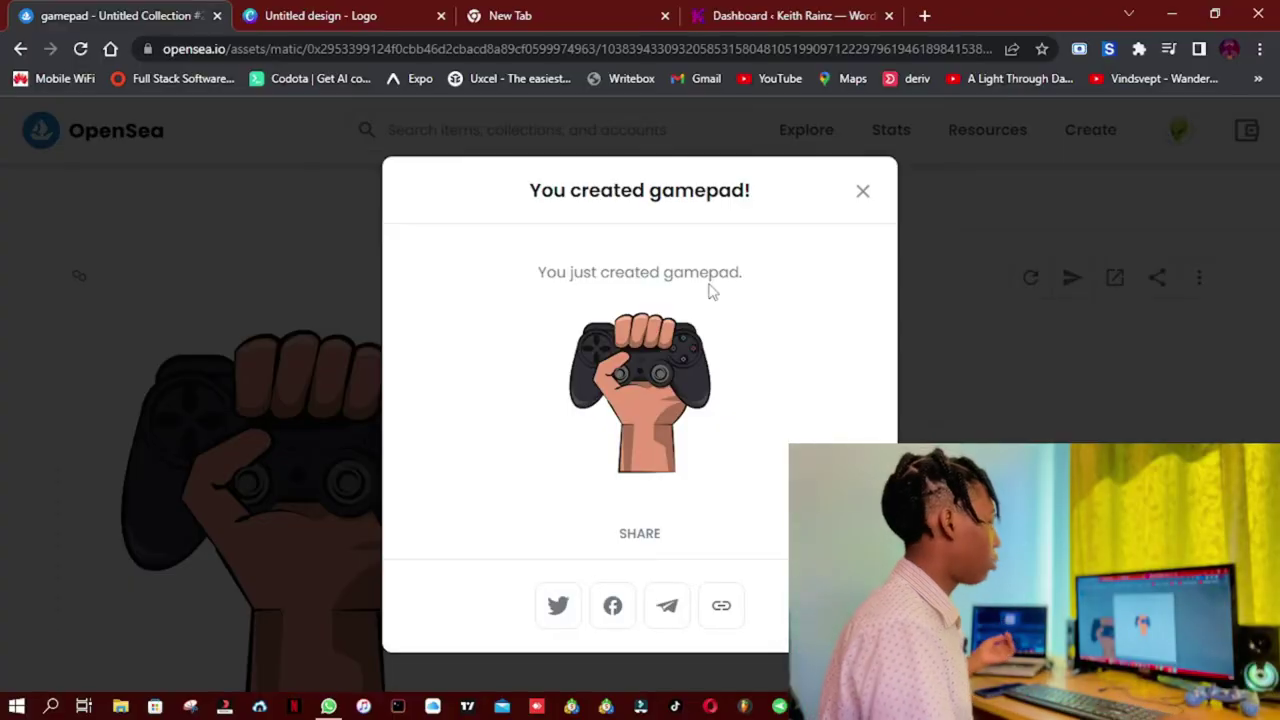
# Copy the new gamepad item's link and open its NFT page in the second tab to review it
pyautogui.click(721, 610)
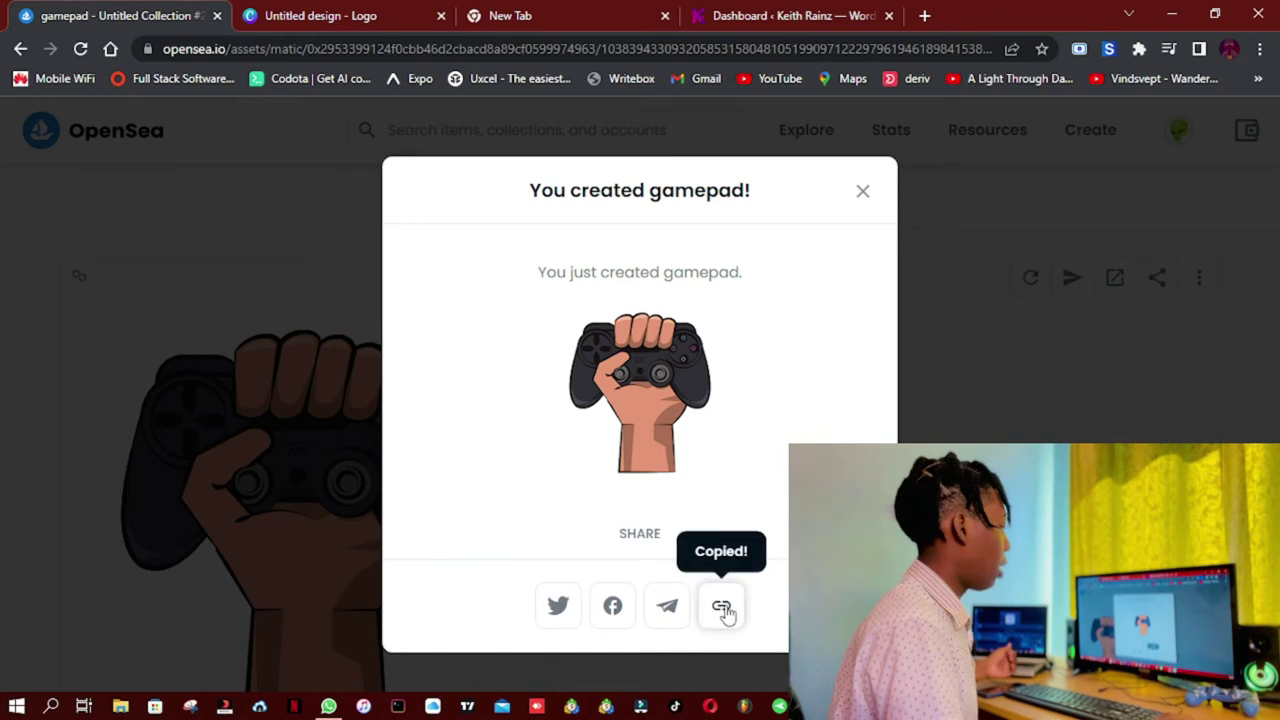
pyautogui.click(606, 14)
pyautogui.hotkey('ctrl', 'v')
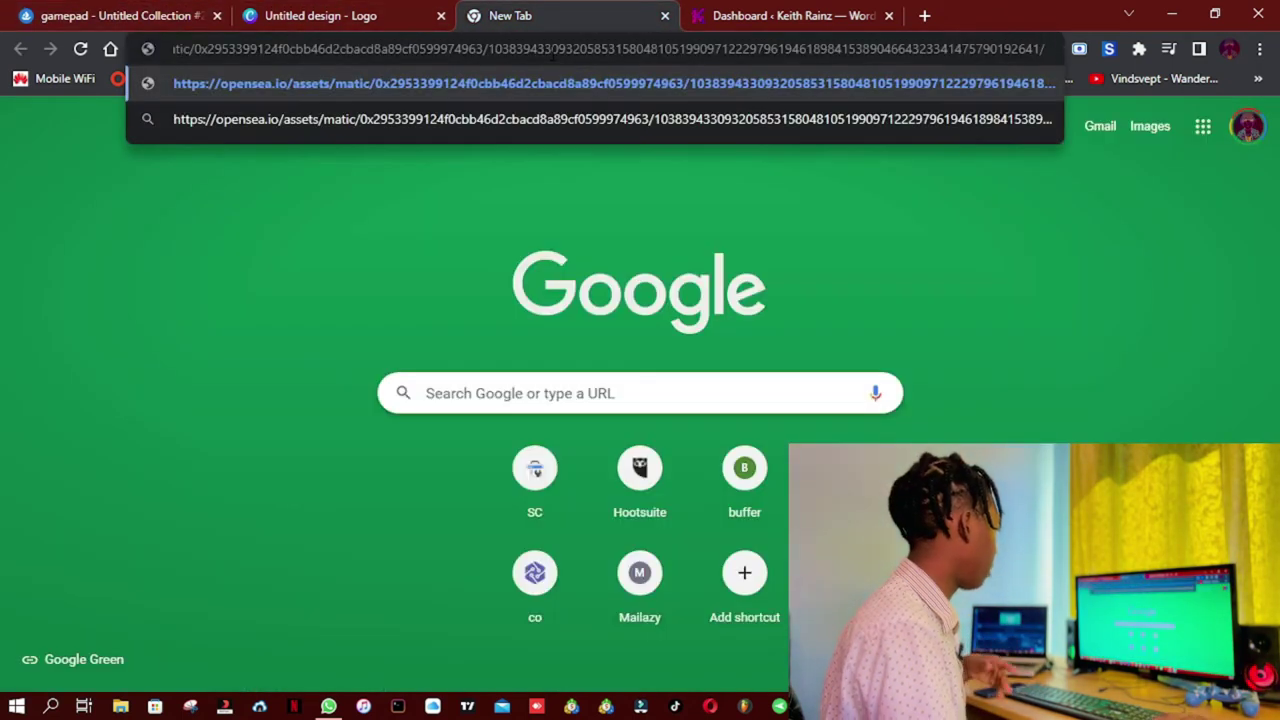
pyautogui.press('Return')
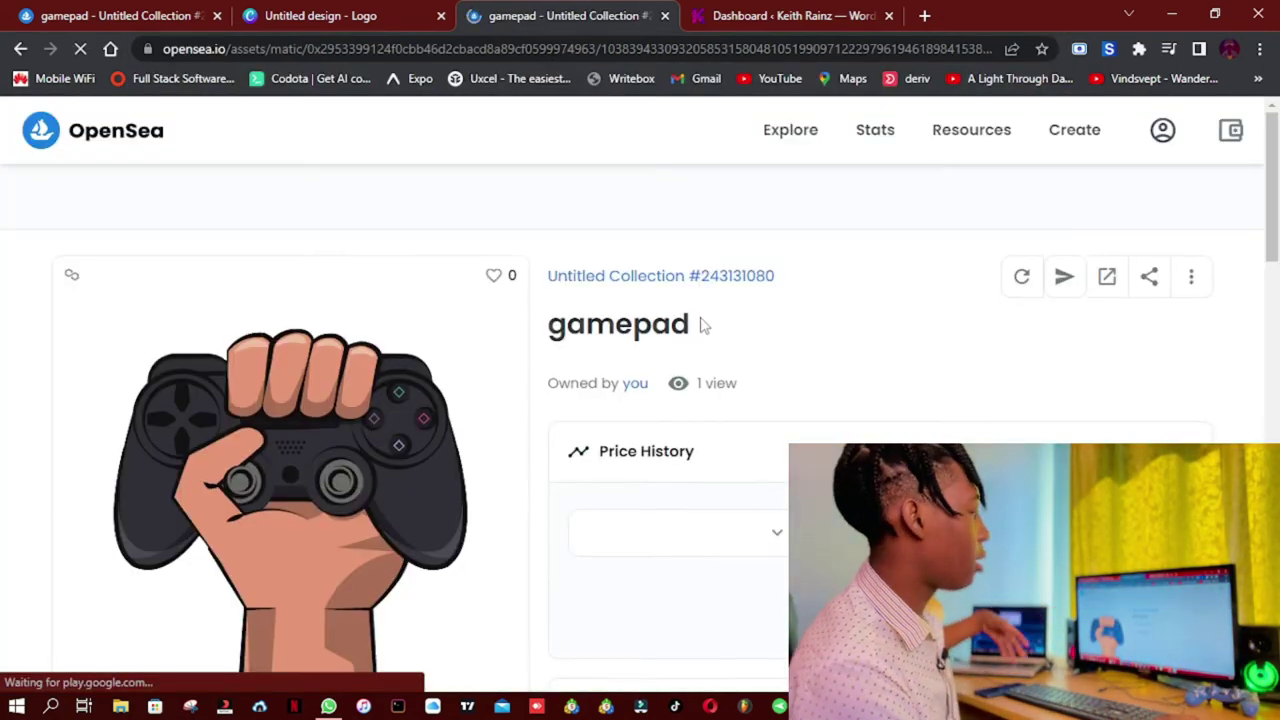
pyautogui.scroll(-2, 606, 349)
pyautogui.scroll(-2, 563, 373)
pyautogui.scroll(-1, 600, 374)
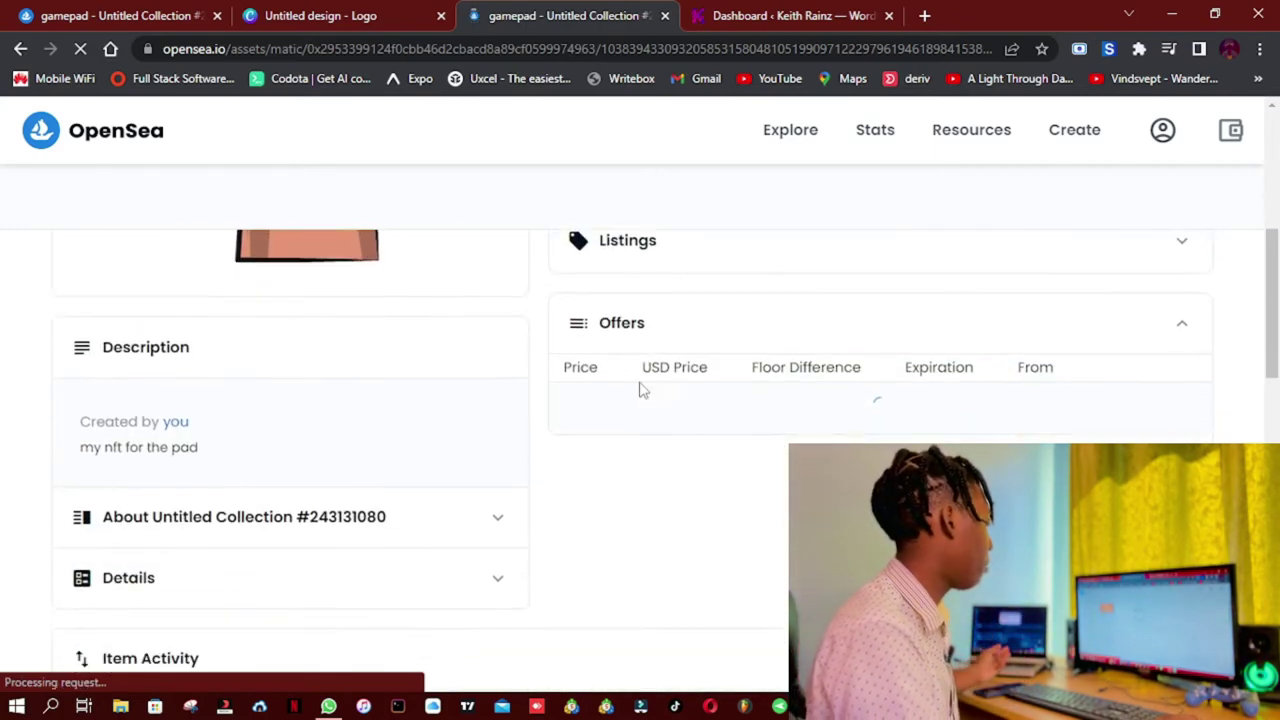
pyautogui.scroll(-2, 640, 397)
pyautogui.scroll(2, 660, 416)
pyautogui.scroll(1, 660, 416)
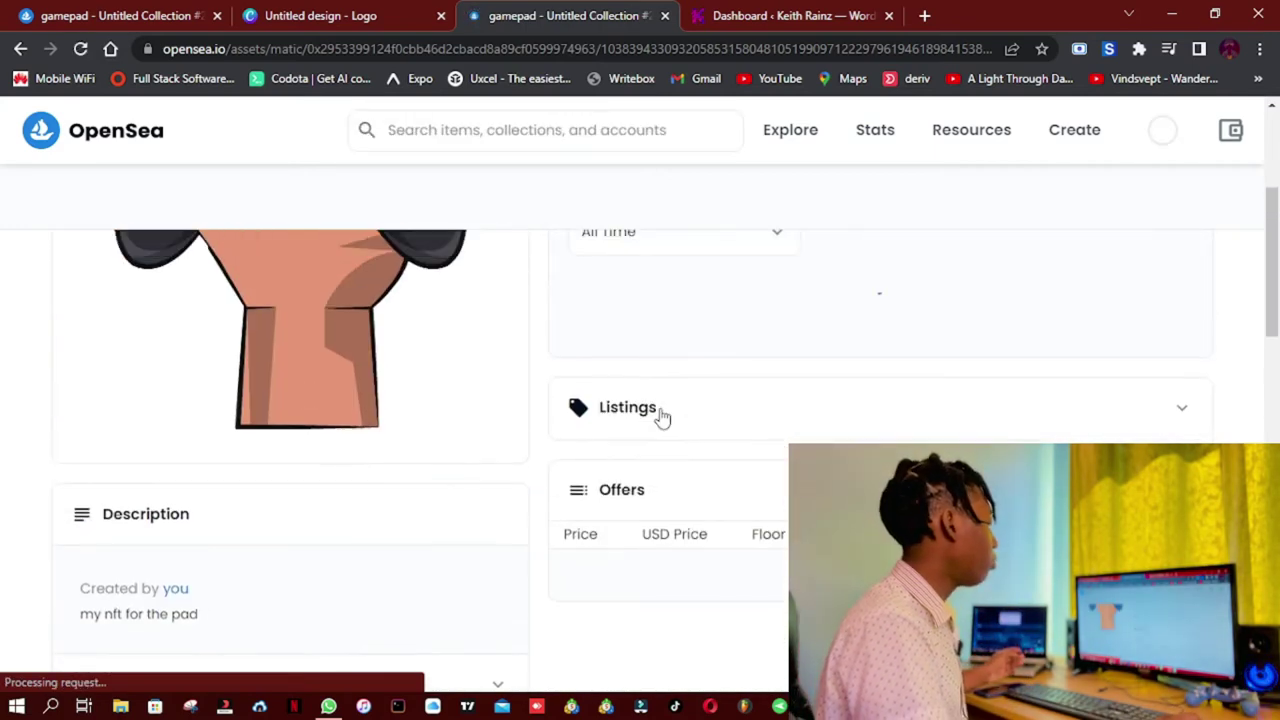
pyautogui.scroll(1, 660, 416)
pyautogui.scroll(2, 660, 416)
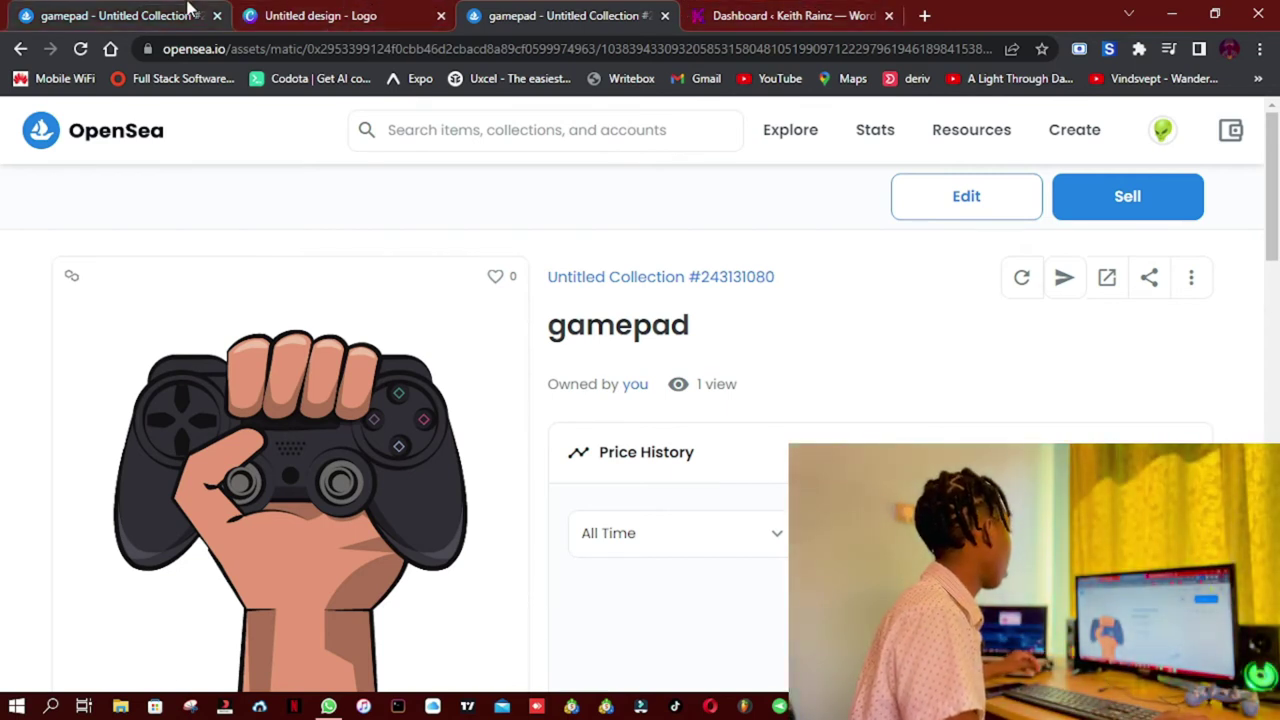
# Back on the first tab, close the 'You created gamepad!' pop-up and scroll the page
pyautogui.click(35, 12)
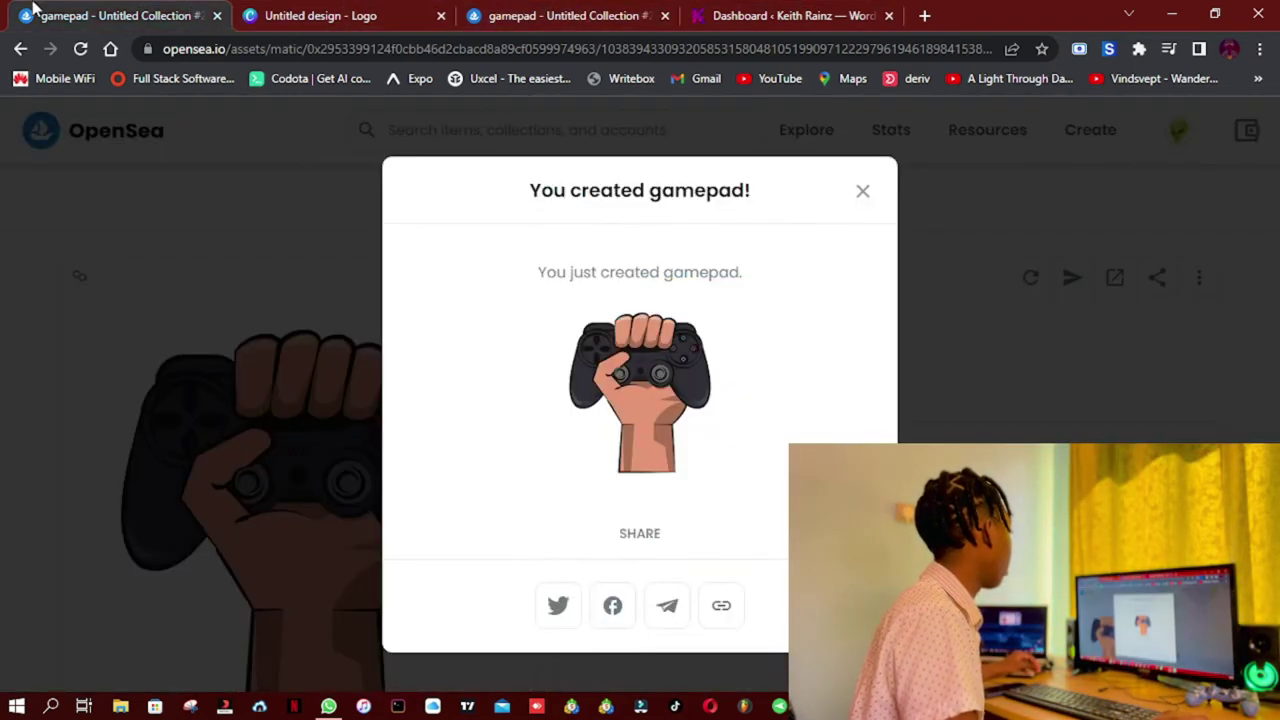
pyautogui.click(863, 197)
pyautogui.scroll(-4, 976, 340)
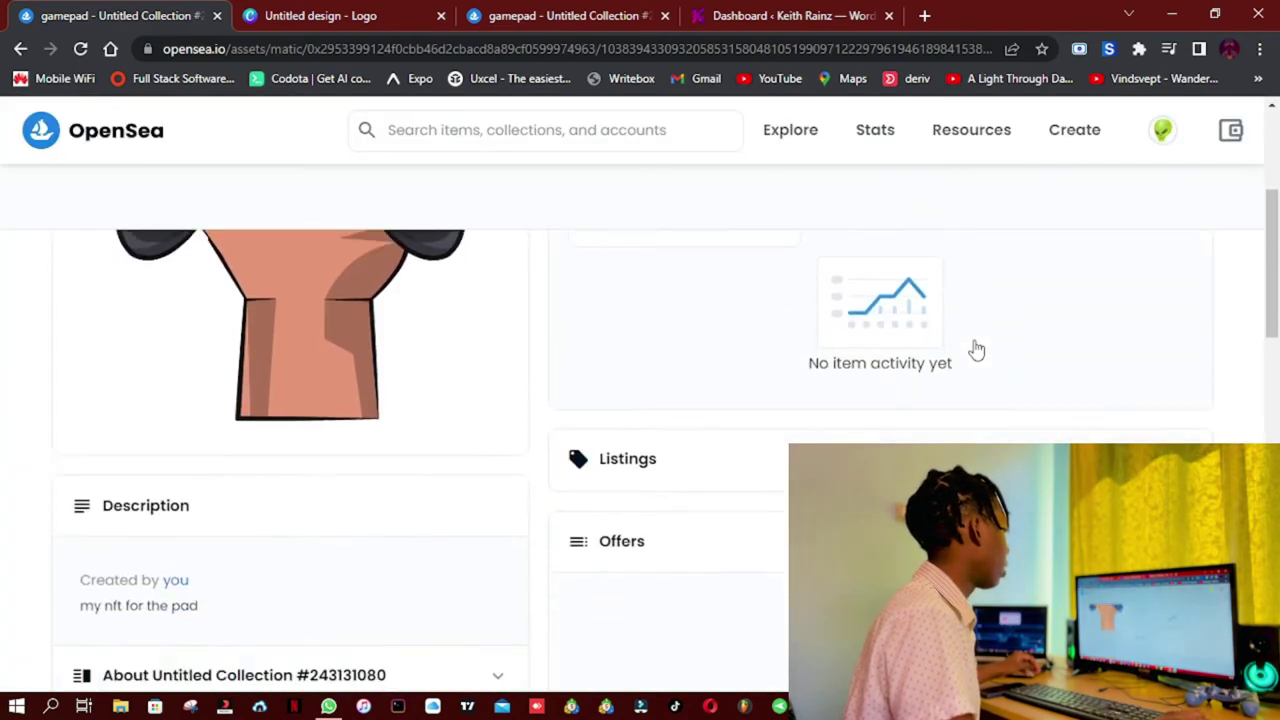
pyautogui.scroll(-2, 976, 349)
pyautogui.scroll(-1, 976, 345)
pyautogui.scroll(-2, 978, 343)
pyautogui.scroll(-2, 980, 342)
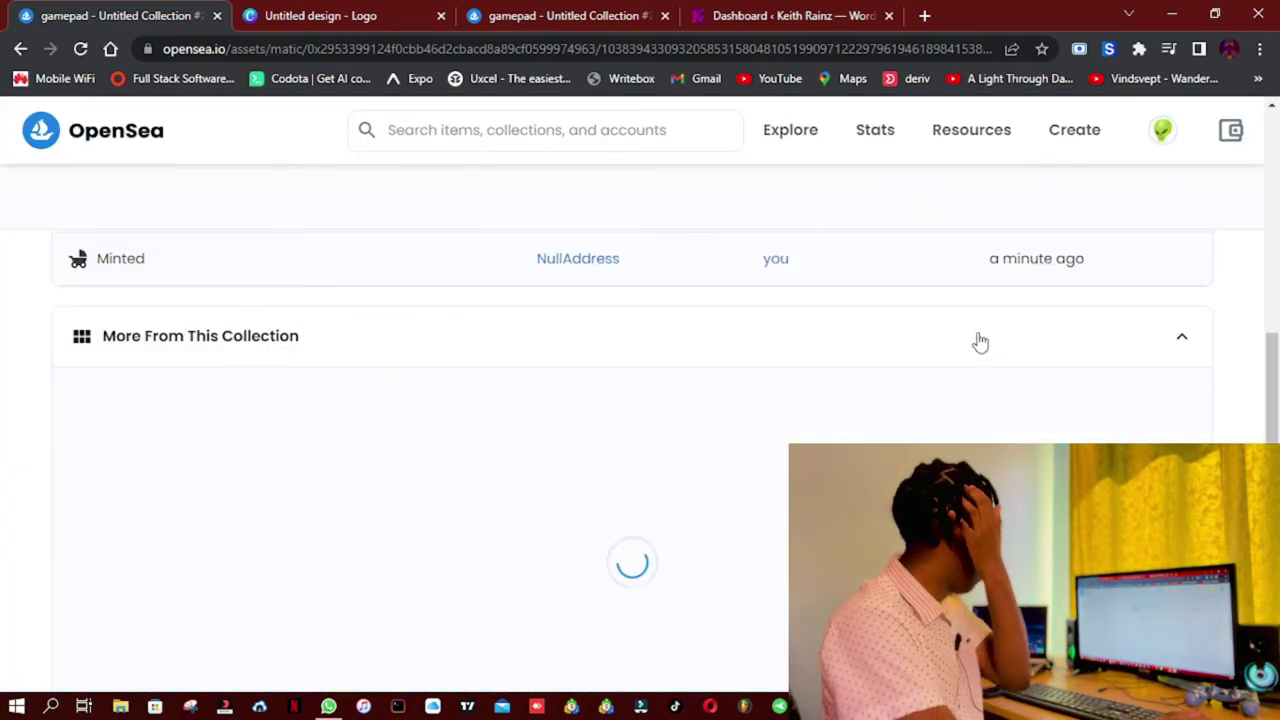
pyautogui.scroll(6, 977, 340)
pyautogui.scroll(4, 997, 326)
pyautogui.hotkey('ctrl', '3')
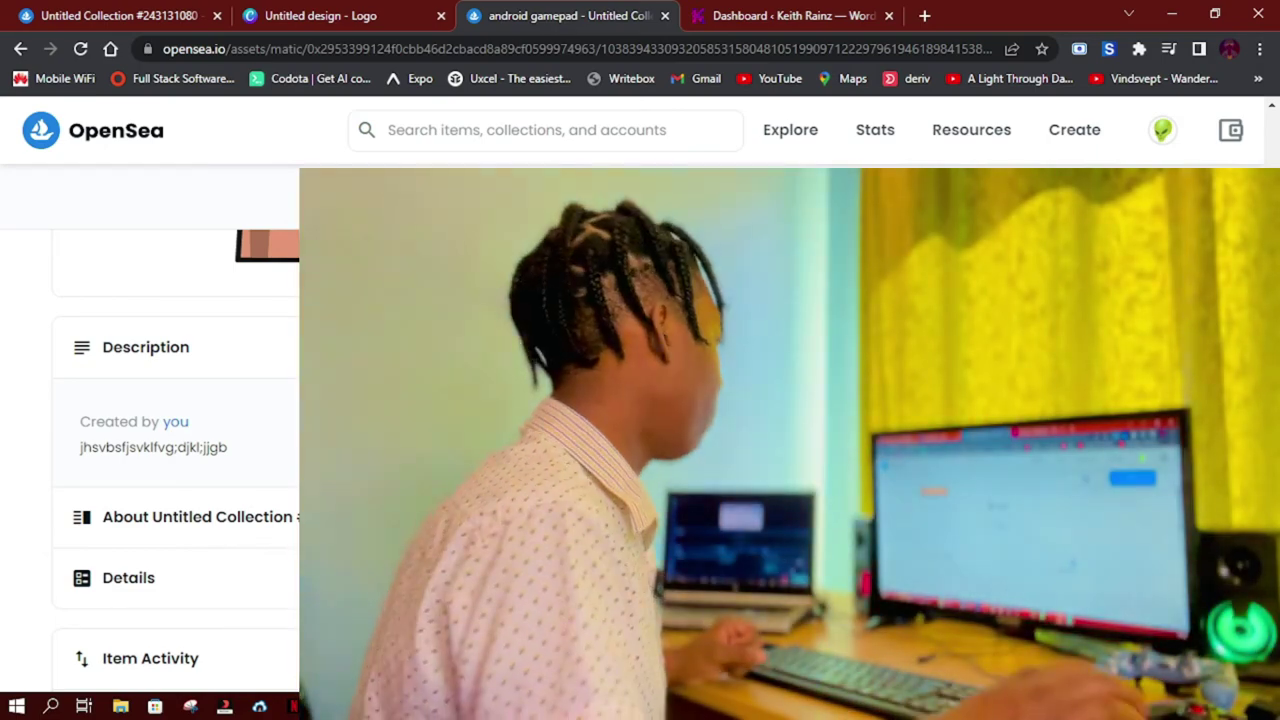
# Go to your profile and briefly view the android gamepad NFT page
pyautogui.click(1158, 140)
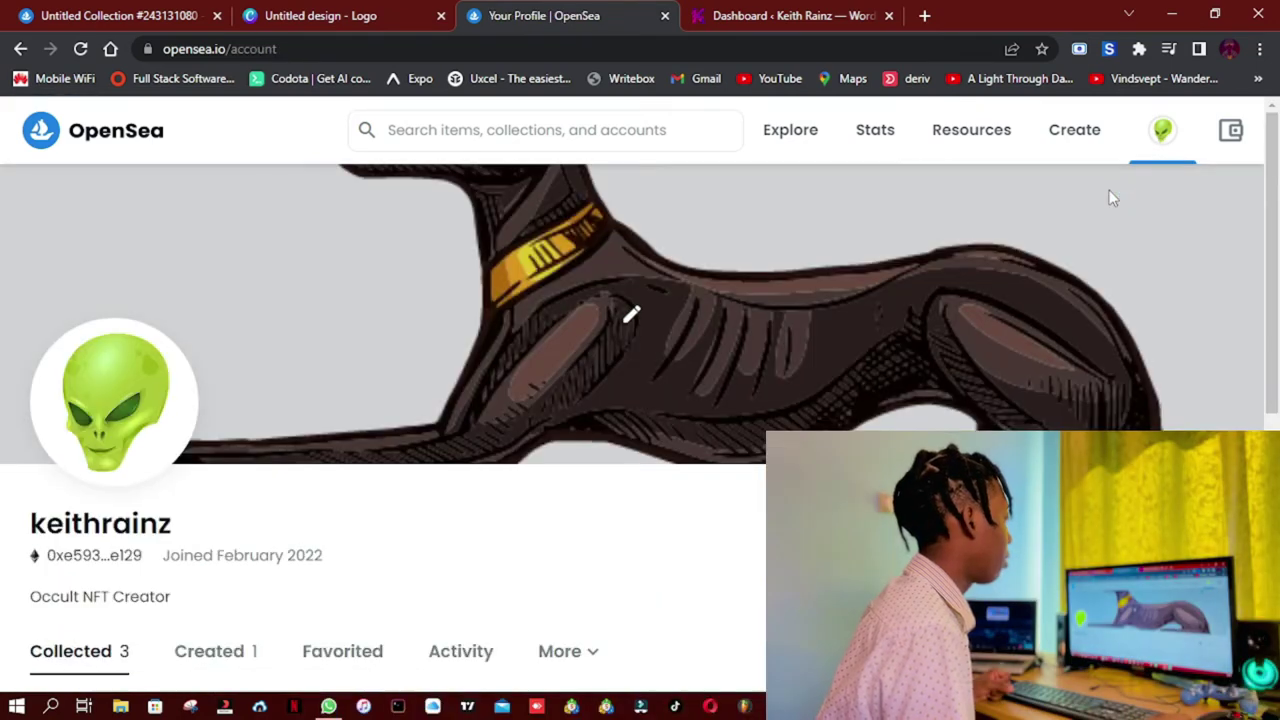
pyautogui.click(647, 428)
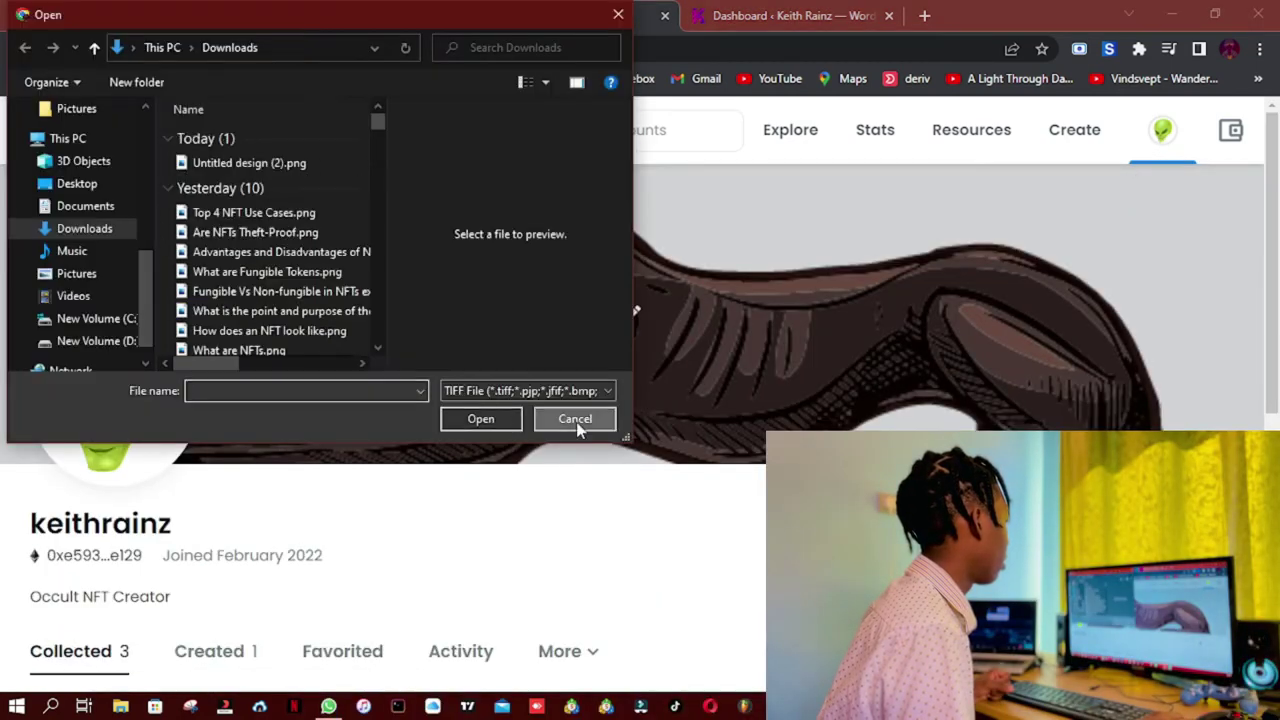
pyautogui.click(574, 418)
pyautogui.scroll(-3, 705, 490)
pyautogui.scroll(-3, 706, 492)
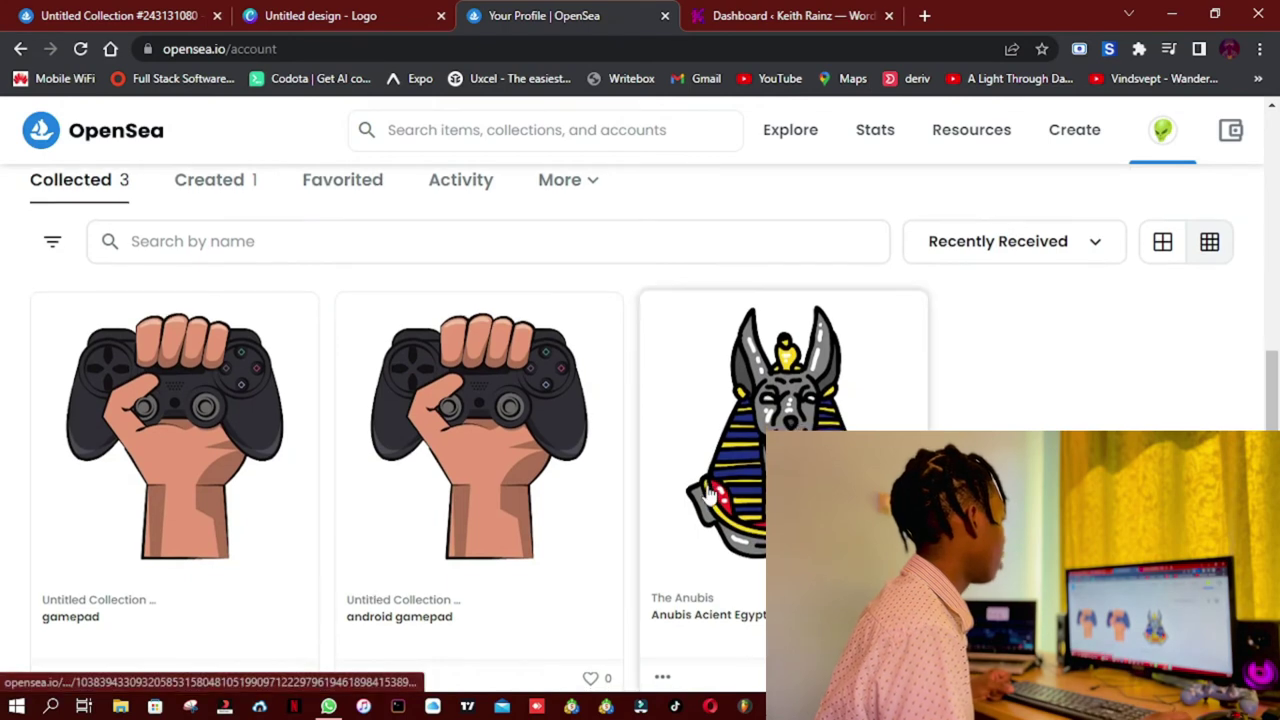
pyautogui.scroll(-1, 706, 492)
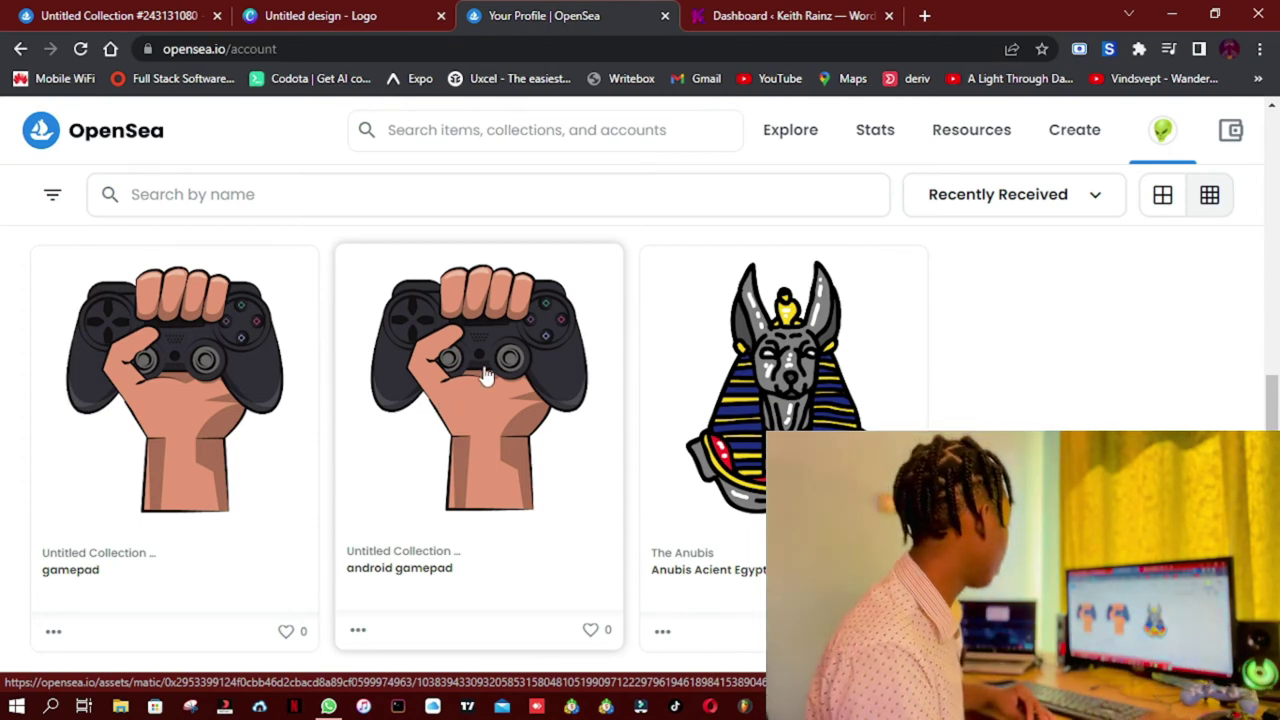
pyautogui.click(503, 418)
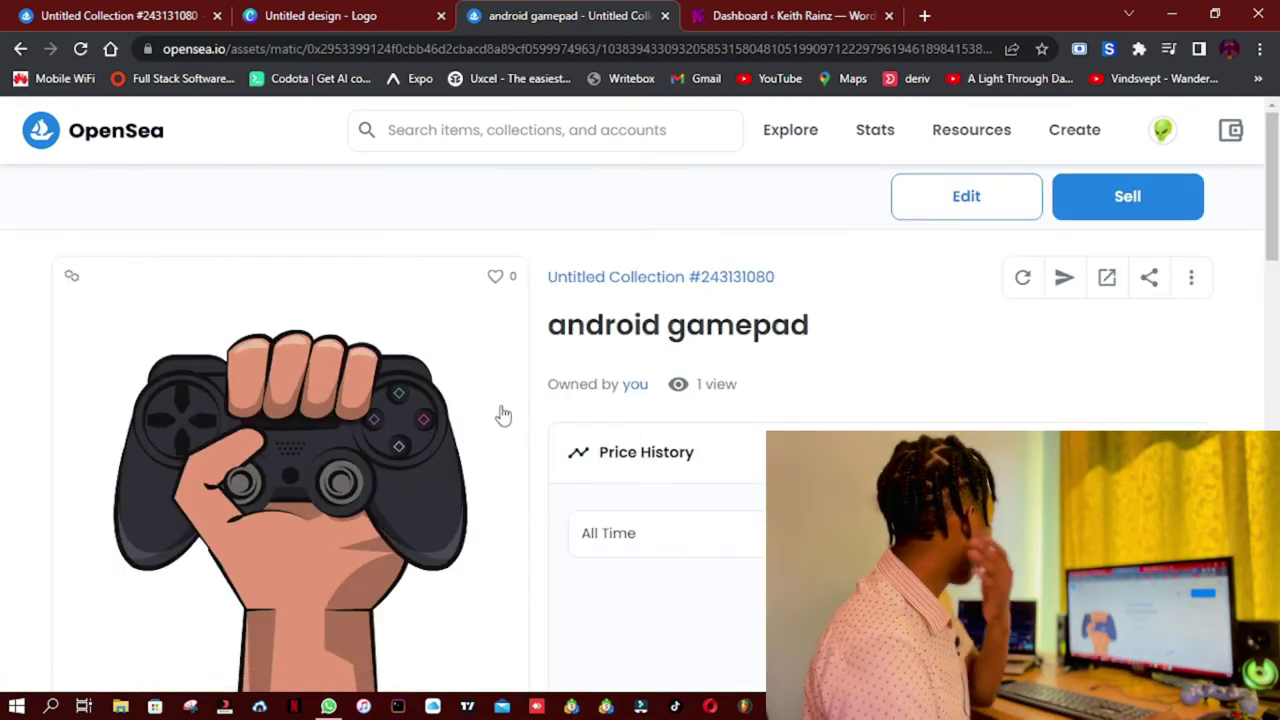
pyautogui.click(22, 48)
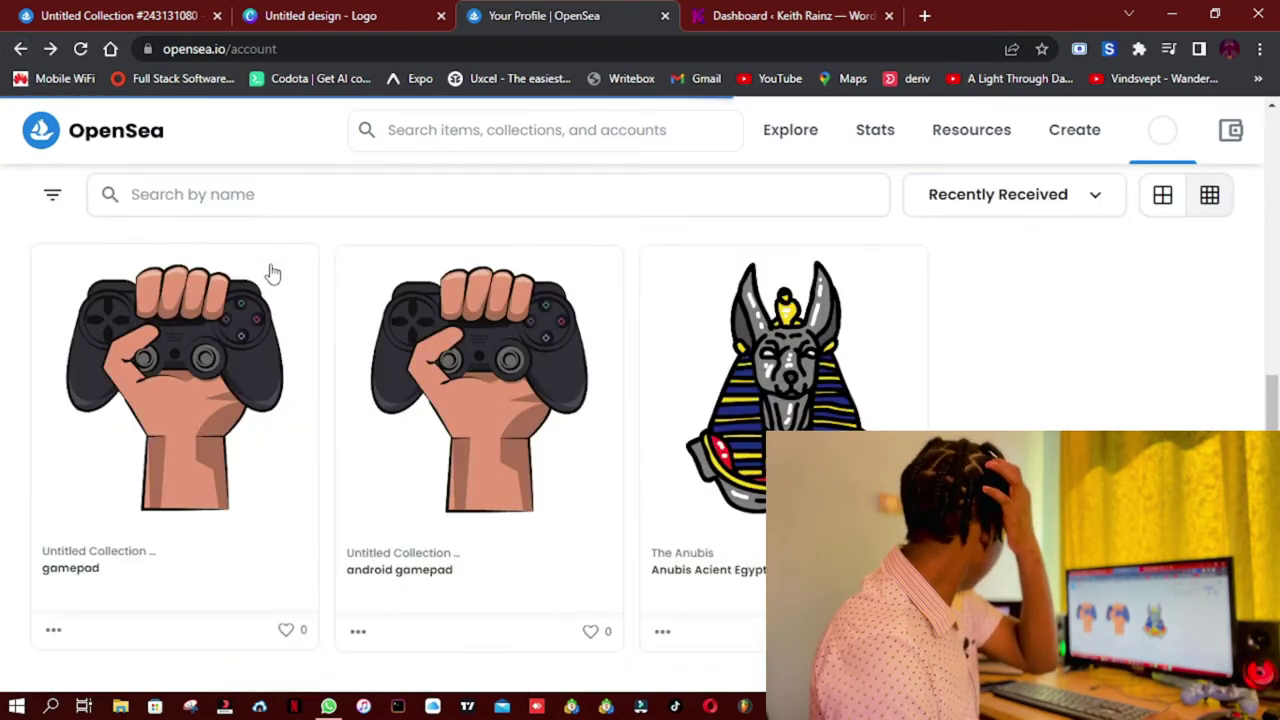
# Open the android gamepad's Sell listing form, exit full screen, and view the WordPress dashboard tab
pyautogui.click(357, 633)
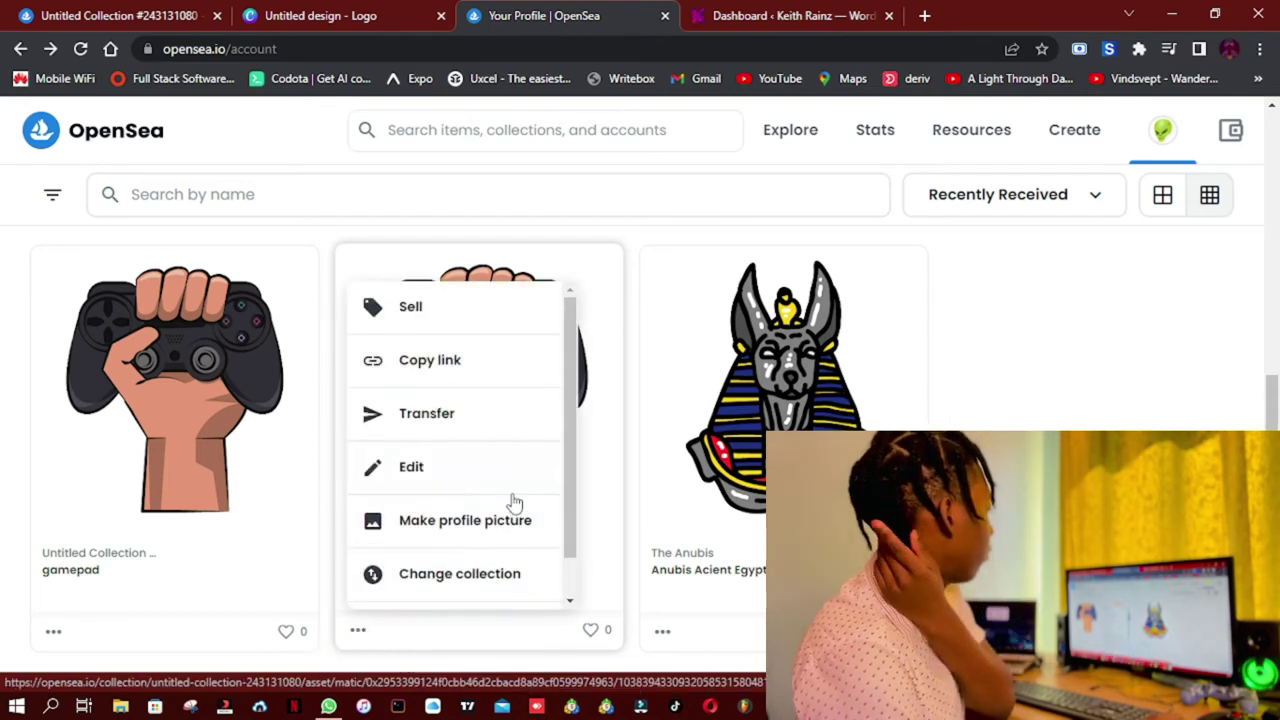
pyautogui.click(435, 310)
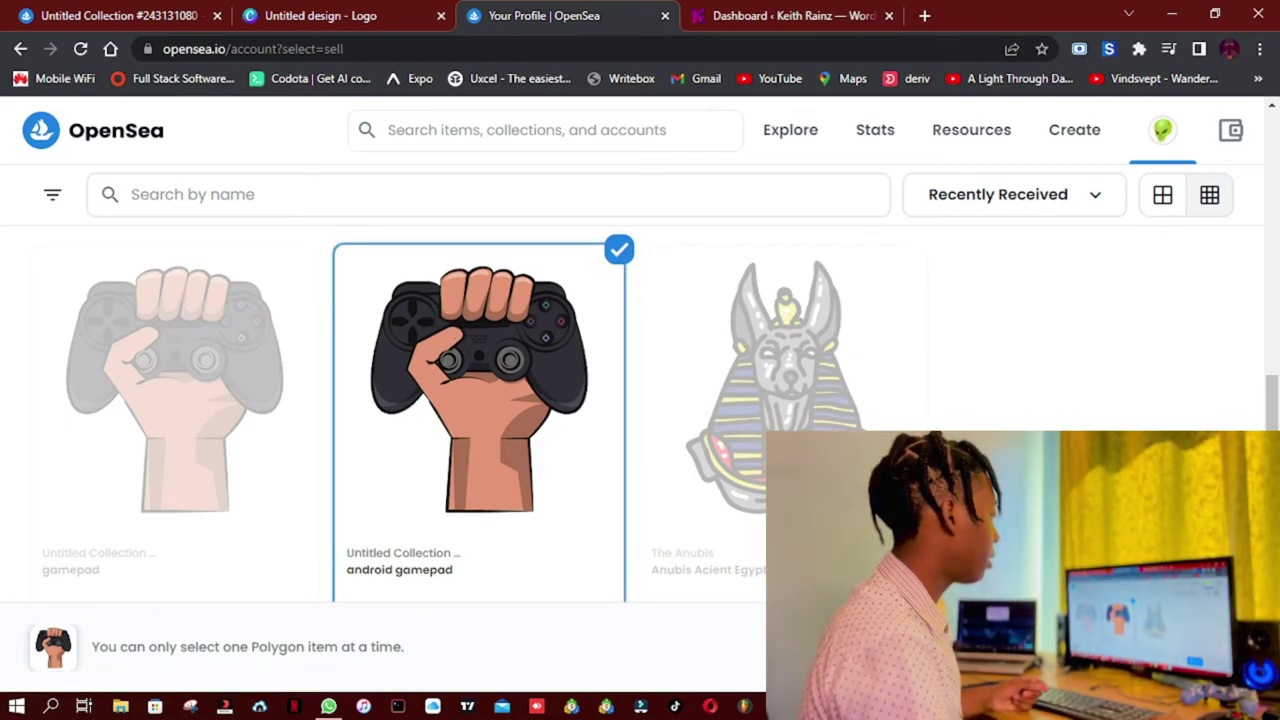
pyautogui.press('F11')
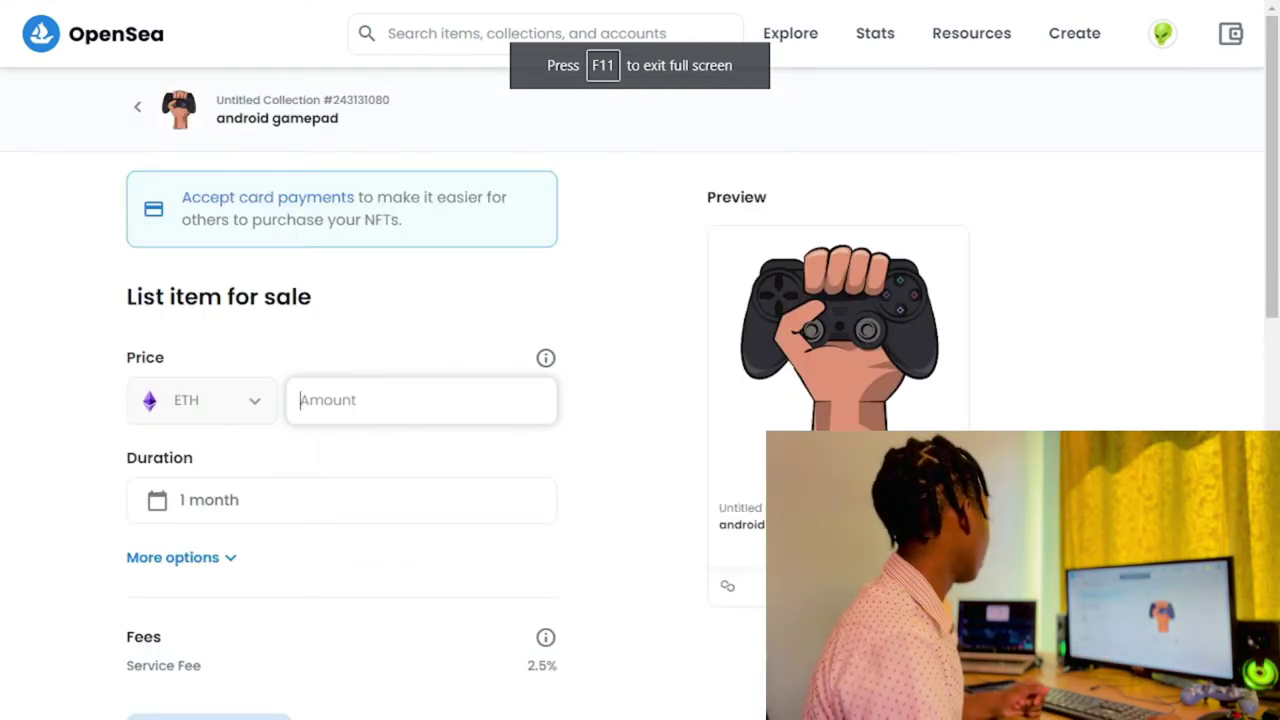
pyautogui.click(251, 403)
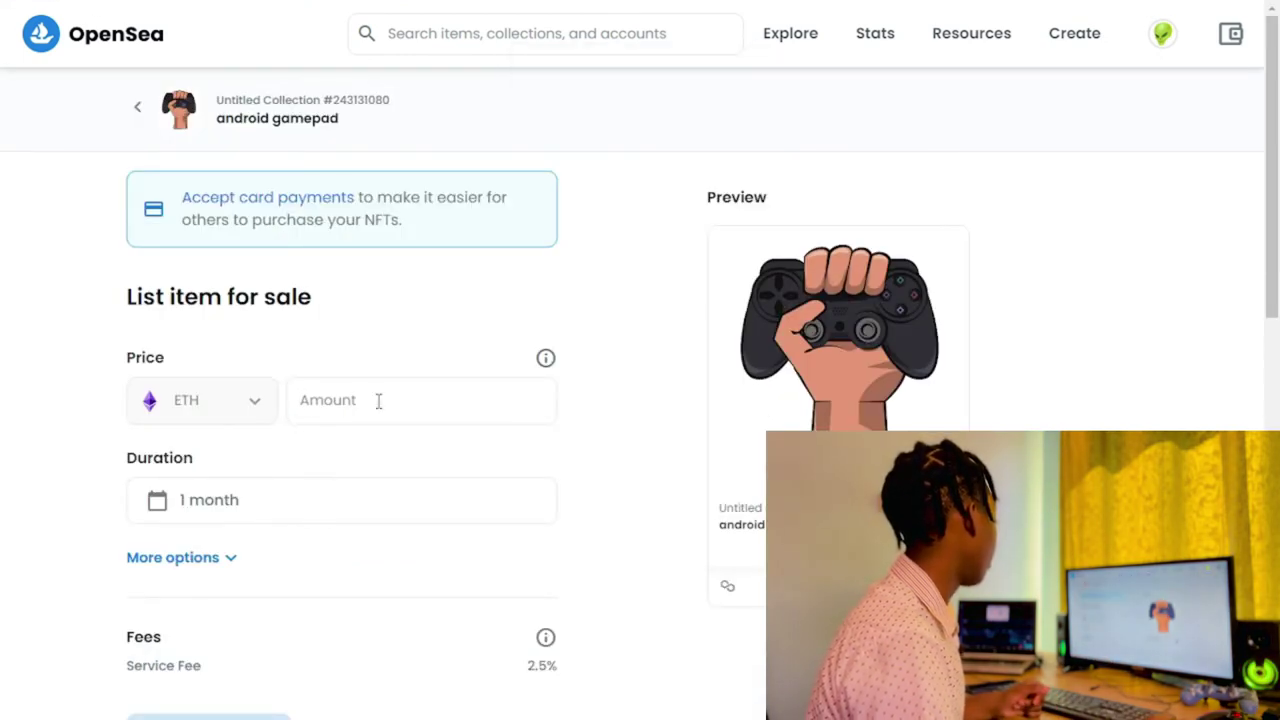
pyautogui.press('F11')
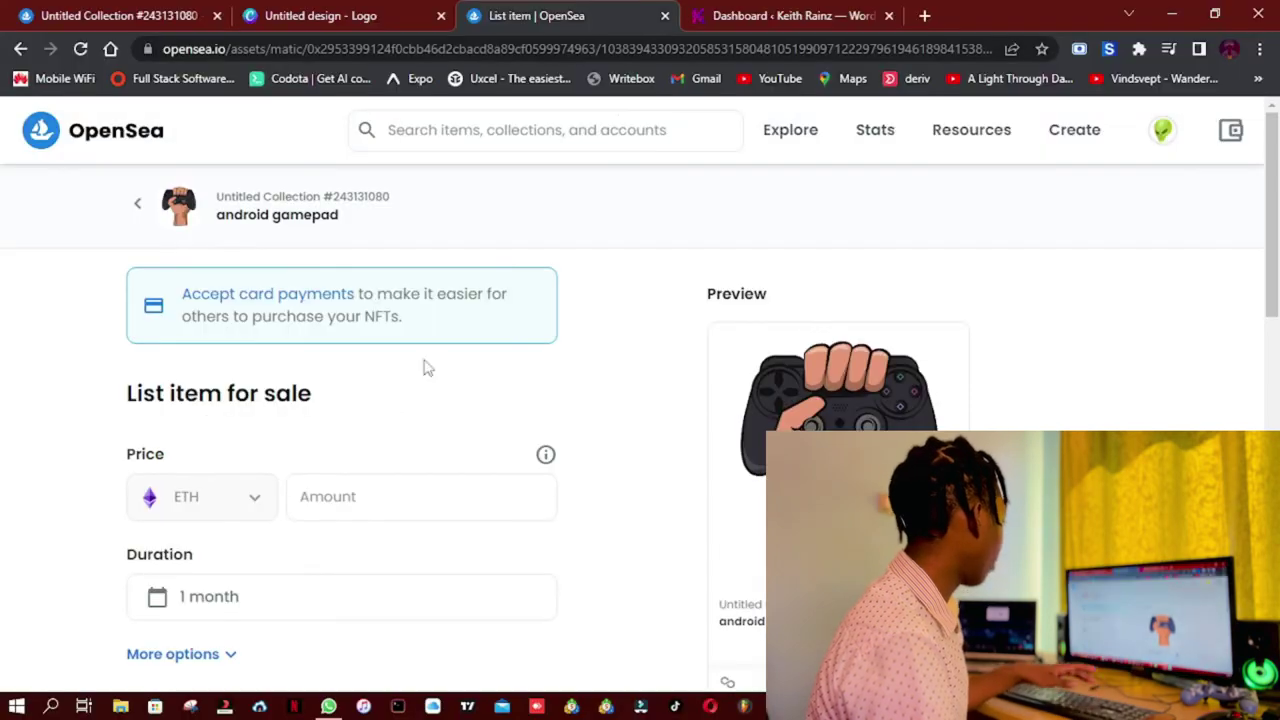
pyautogui.click(845, 10)
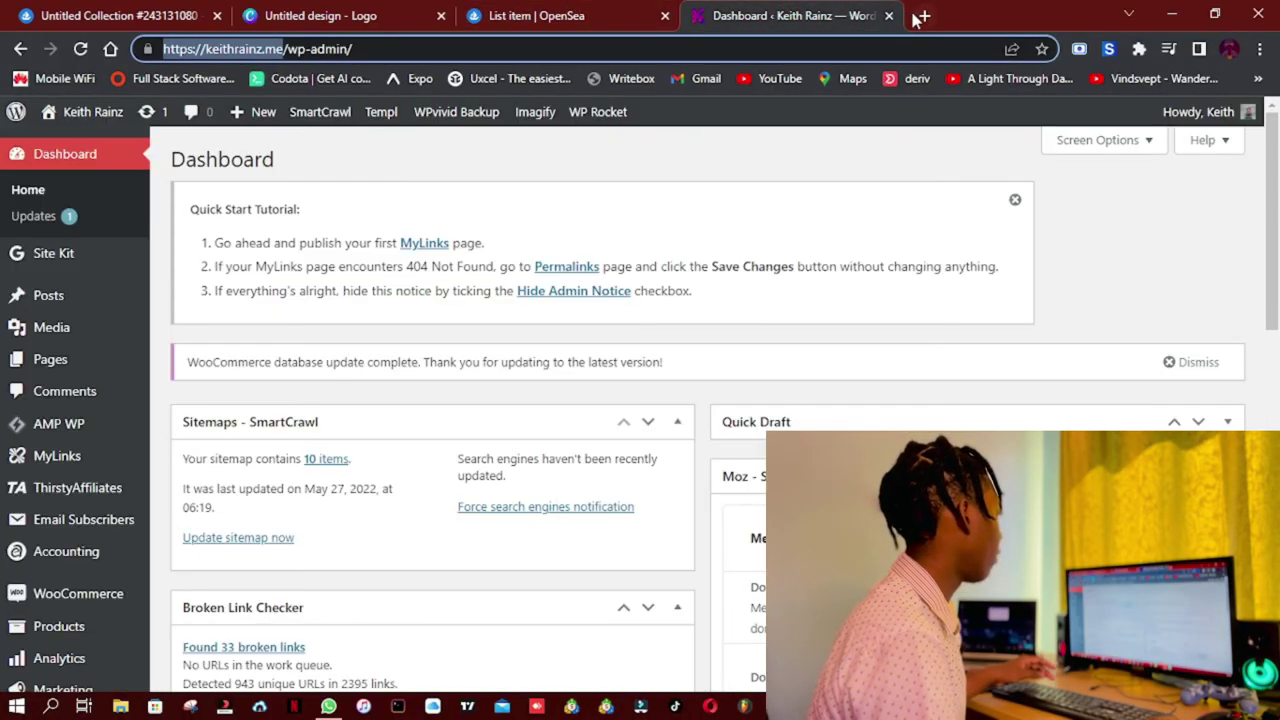
# Search in a new tab for the $23 to ETH conversion
pyautogui.click(920, 16)
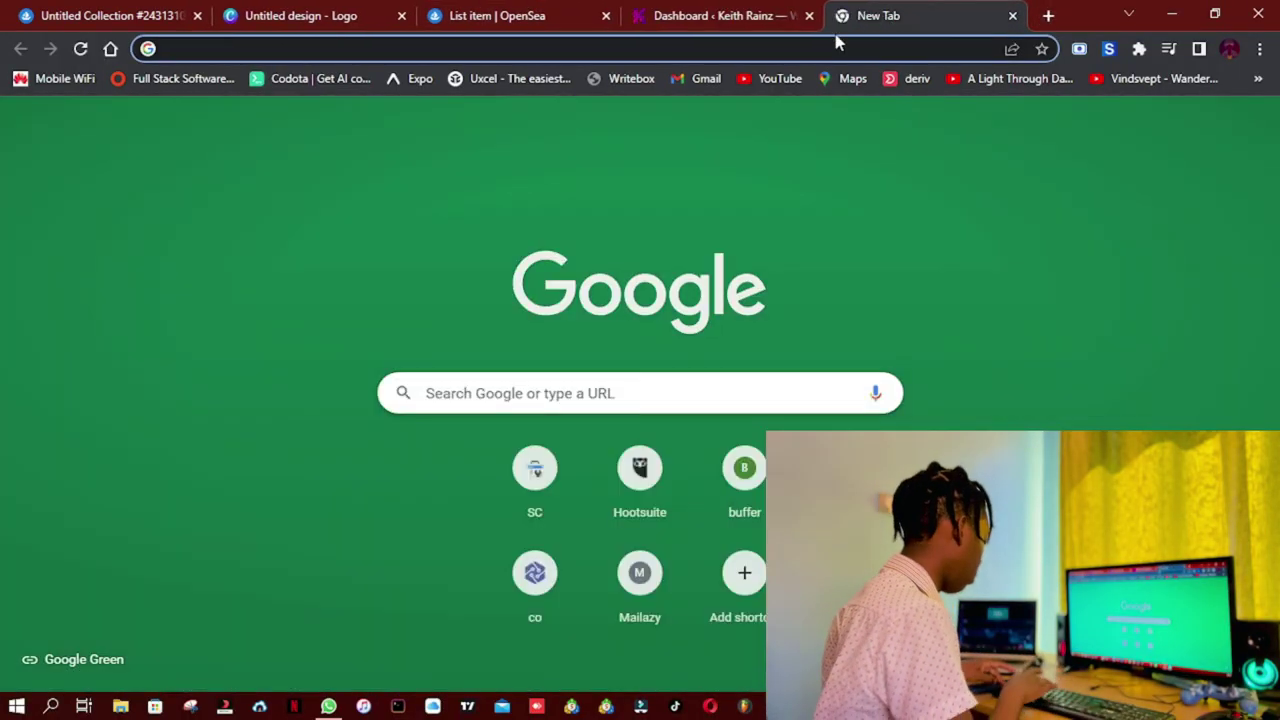
pyautogui.write('$32')
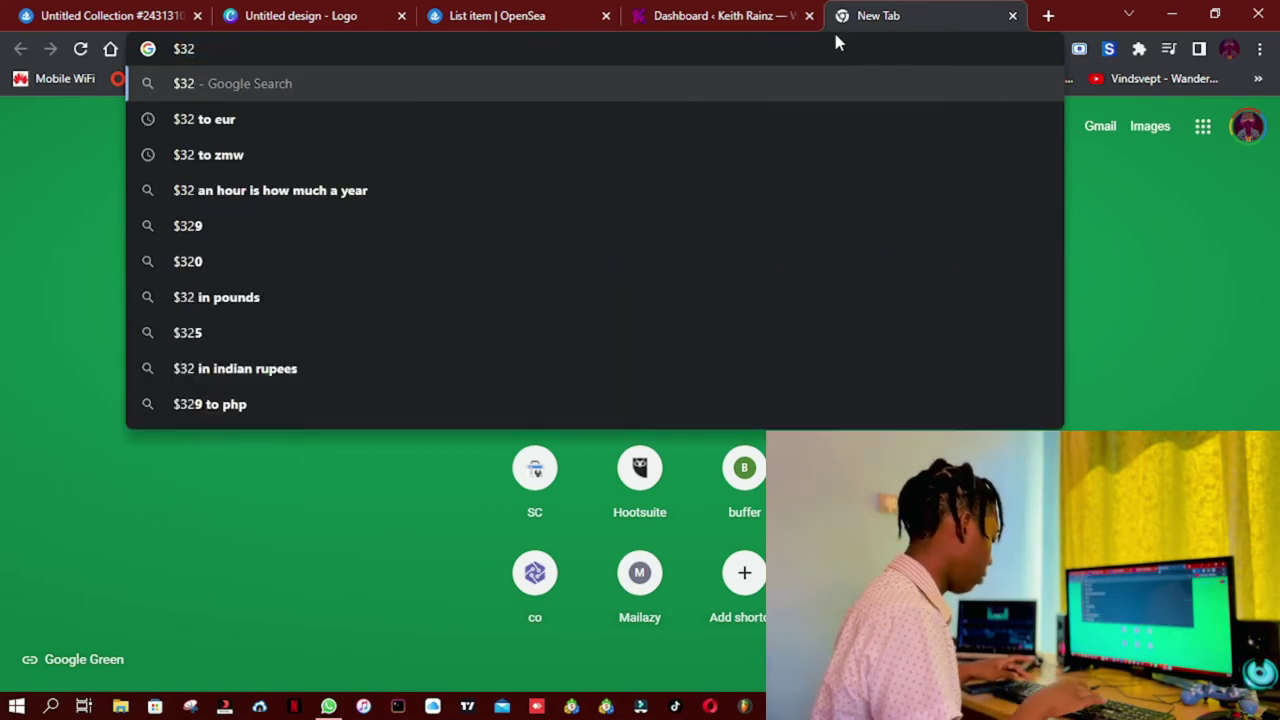
pyautogui.press('BackSpace')
pyautogui.press('BackSpace')
pyautogui.write('2')
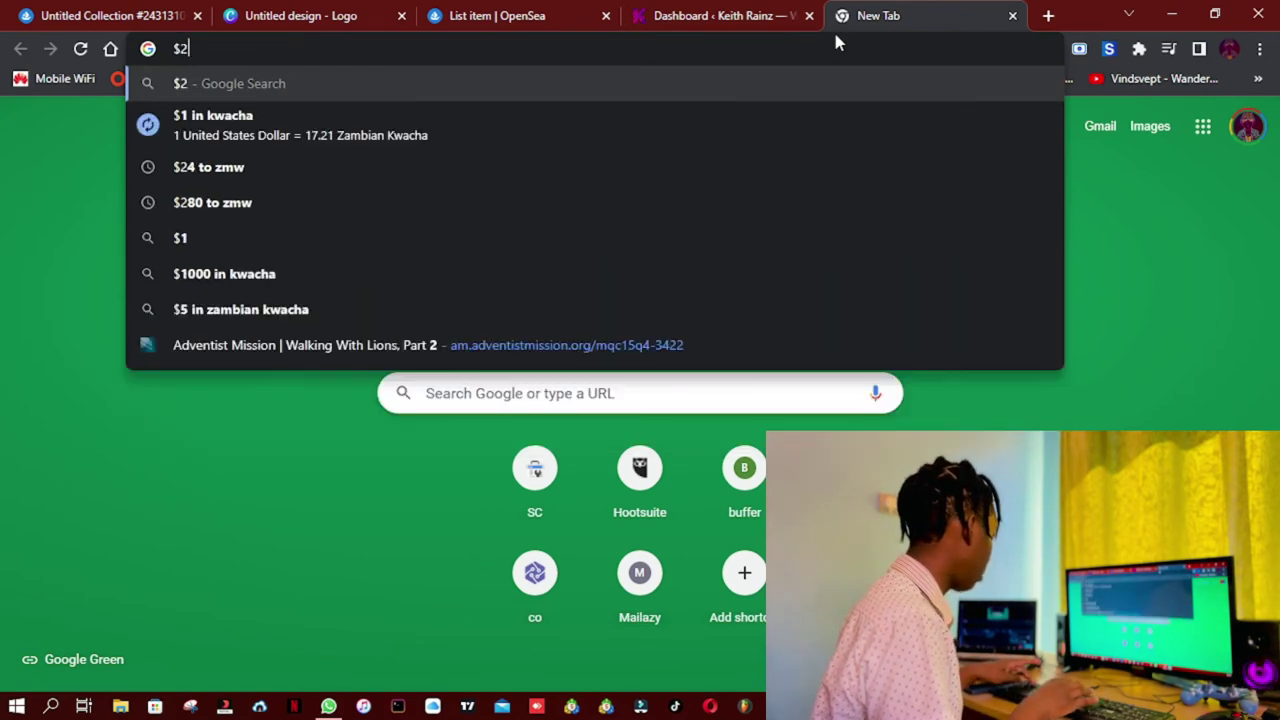
pyautogui.write('3 to eth')
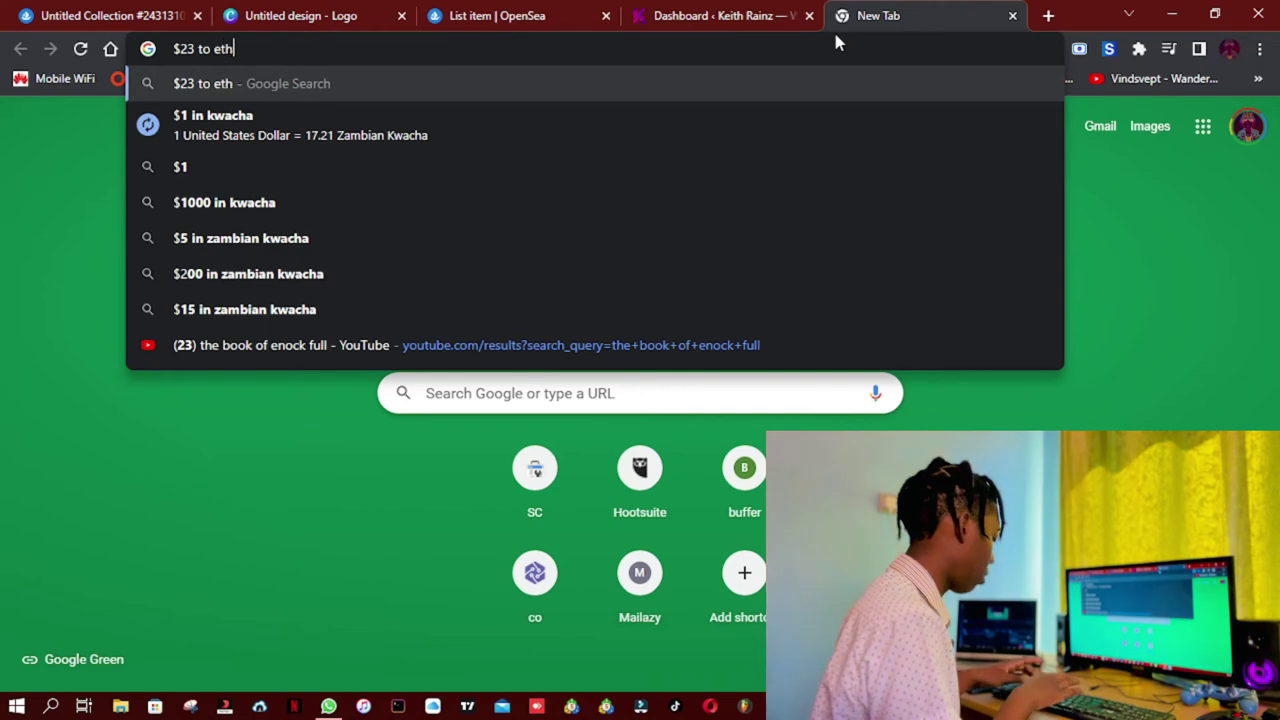
pyautogui.press('Return')
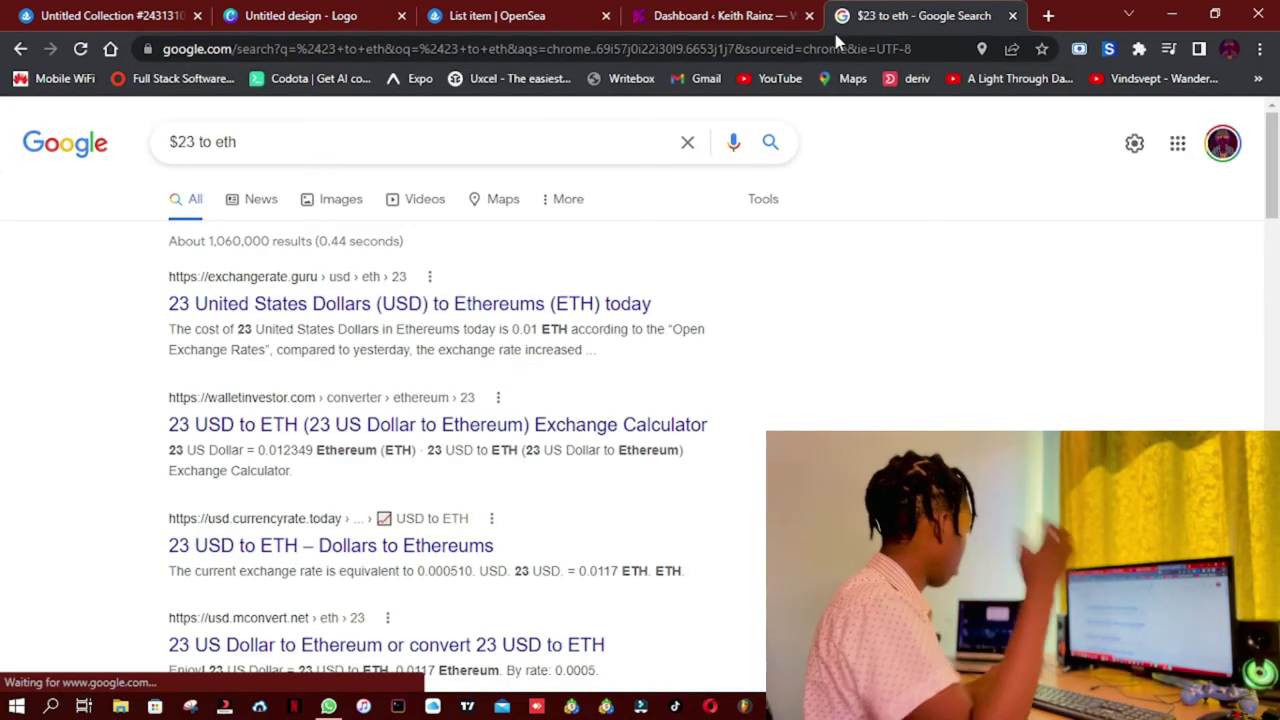
# Check the exchangerate.guru result showing 23 USD equals 0.01 ETH, then return to the Canva design
pyautogui.click(418, 303)
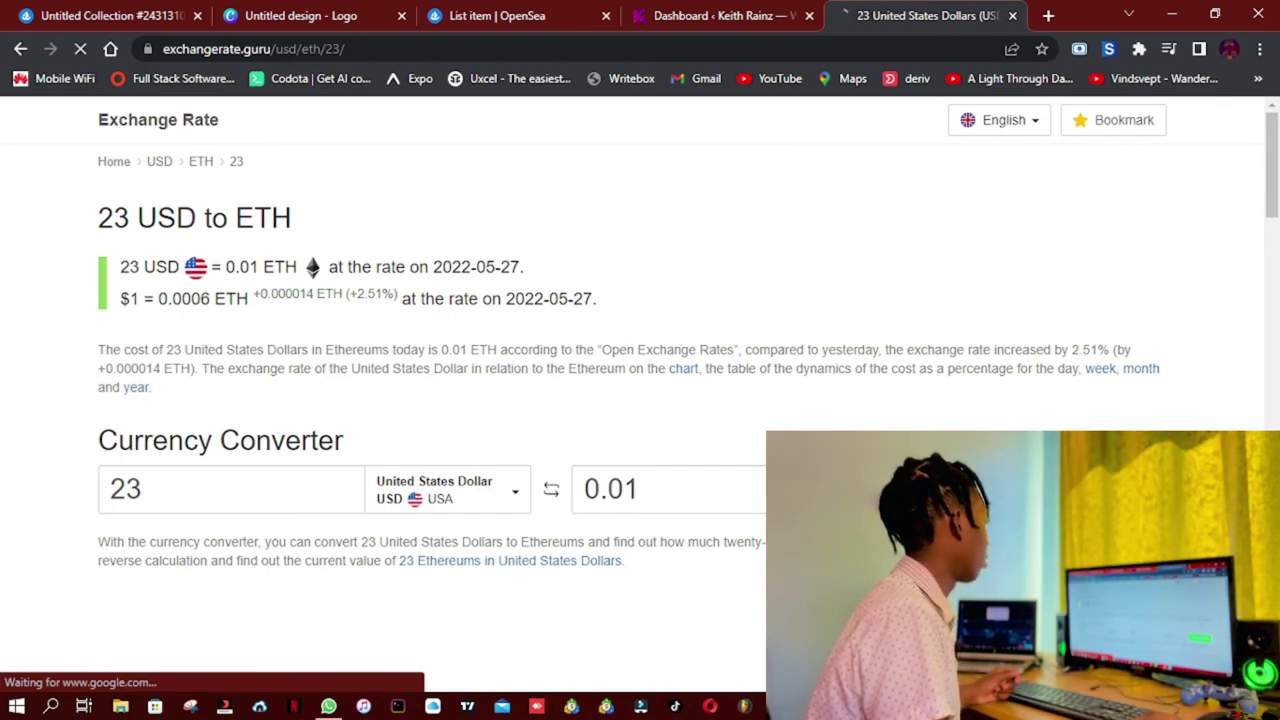
pyautogui.scroll(-2, 640, 400)
pyautogui.scroll(2, 640, 400)
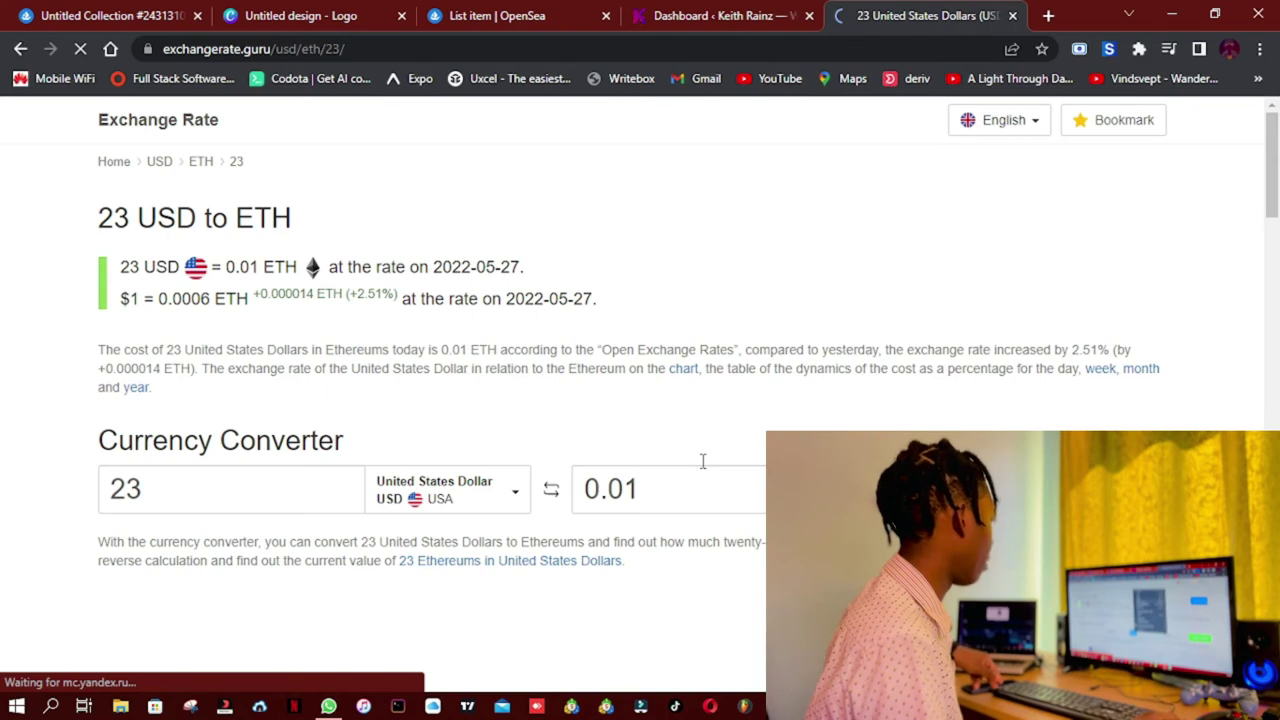
pyautogui.scroll(-3, 650, 380)
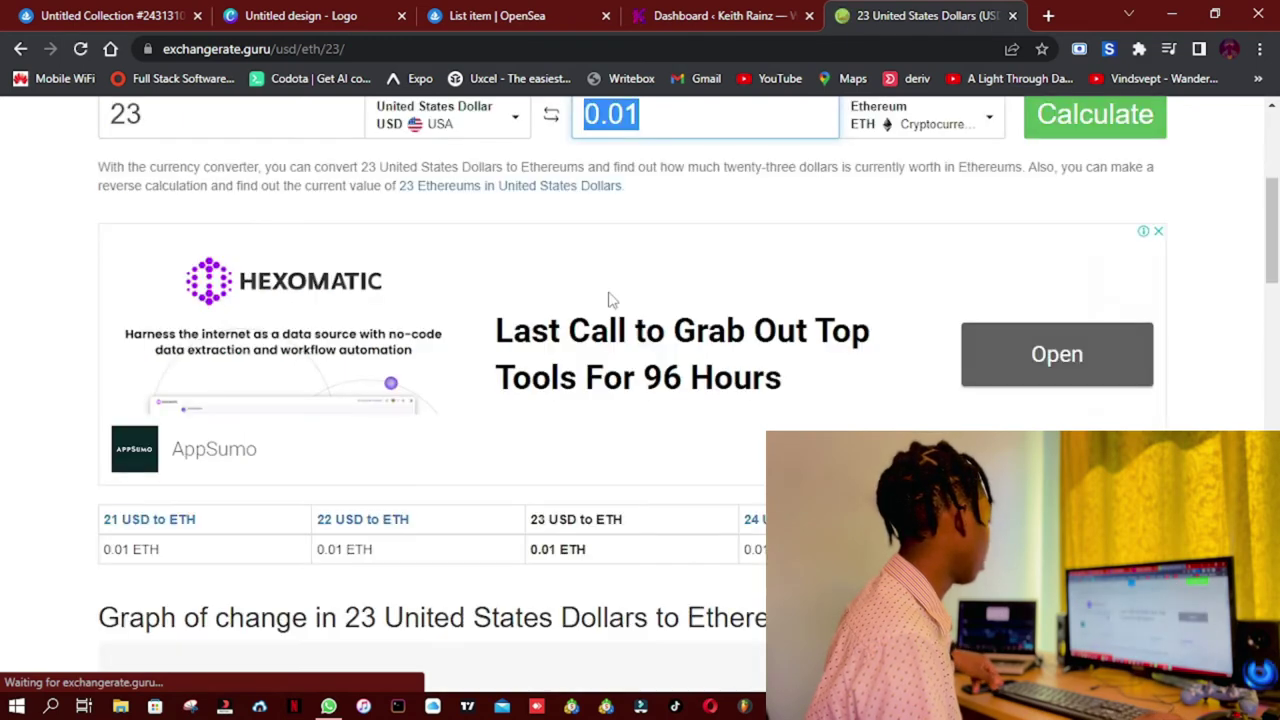
pyautogui.click(281, 10)
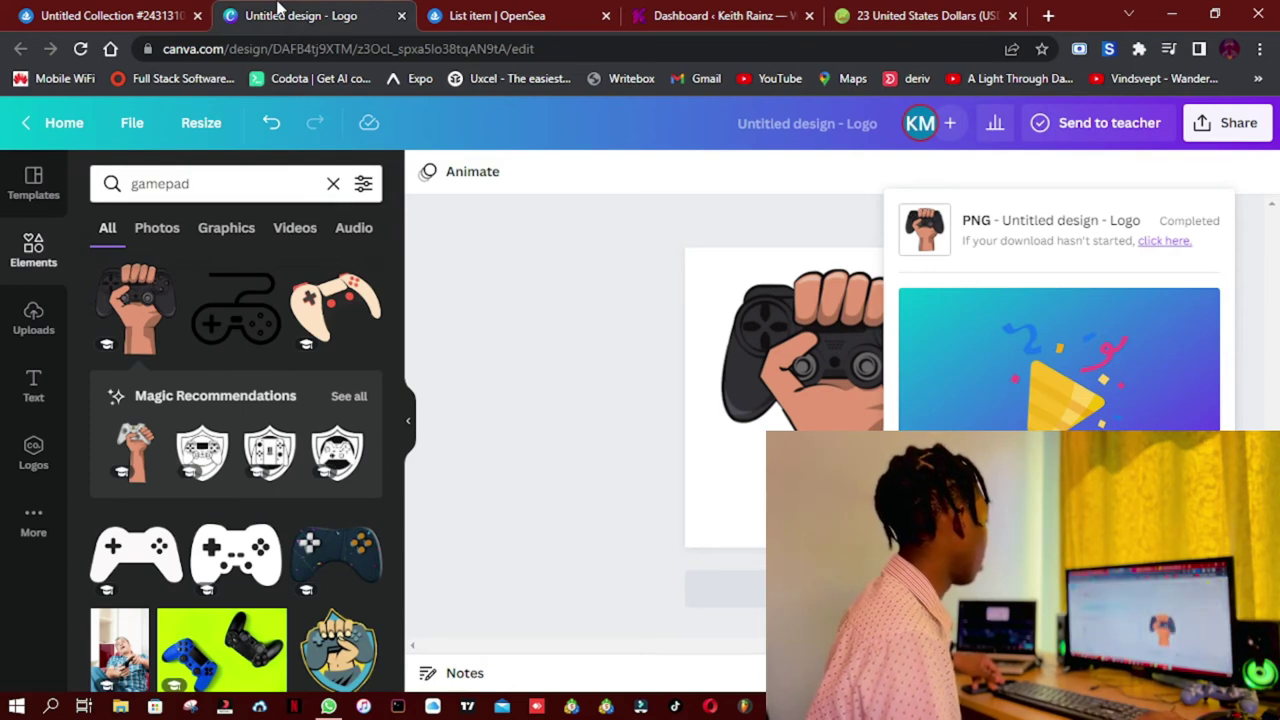
# Enter 0.014 ETH as the android gamepad's listing price, about $24.85
pyautogui.click(497, 15)
pyautogui.click(420, 495)
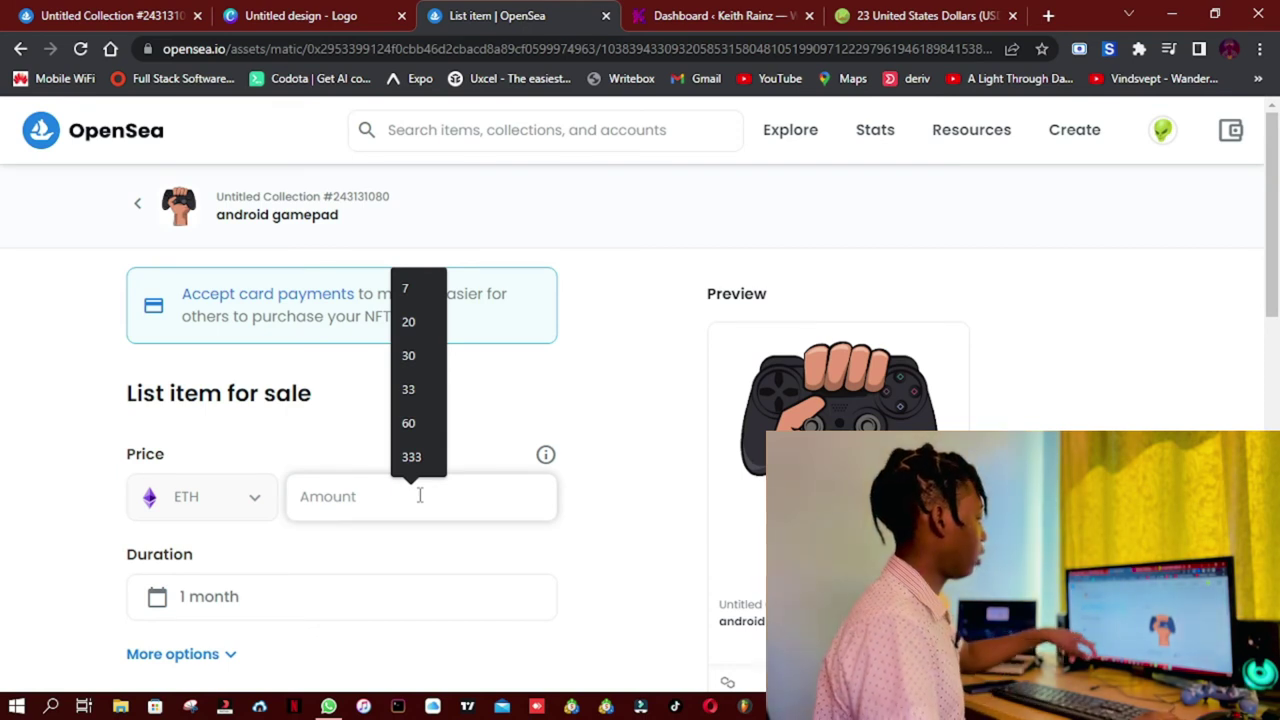
pyautogui.write('0.01')
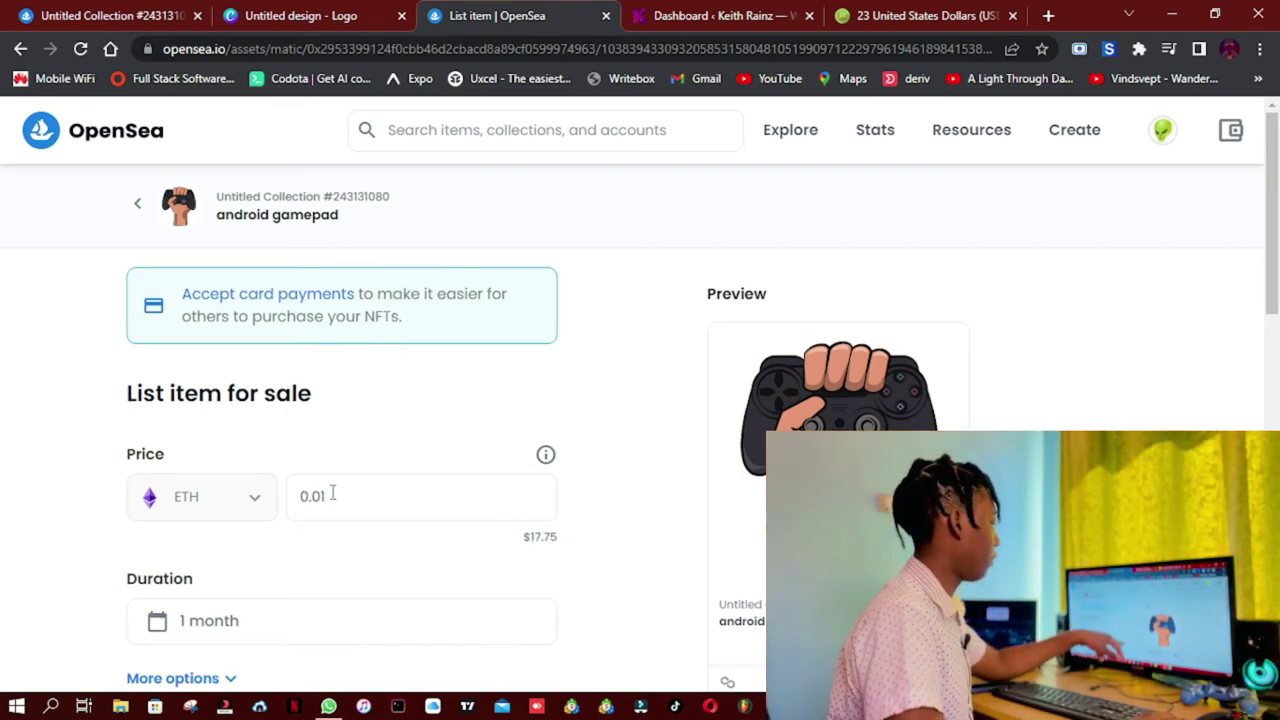
pyautogui.click(333, 494)
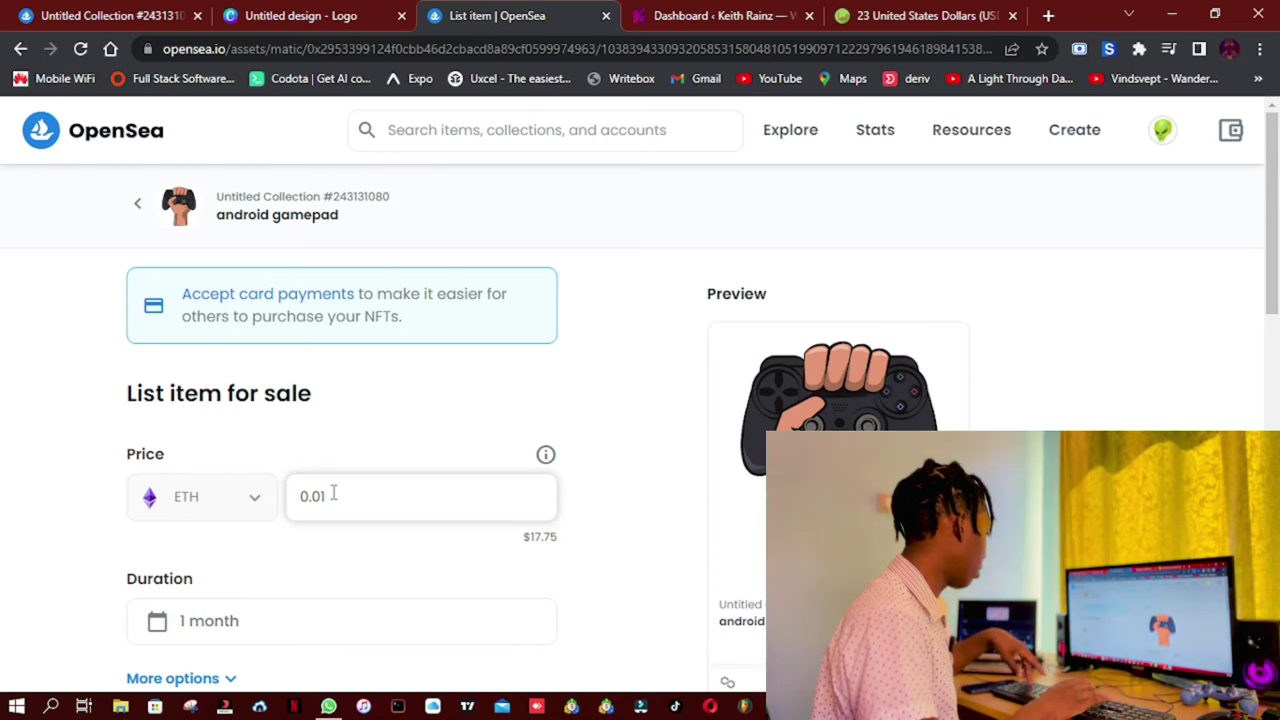
pyautogui.press('BackSpace')
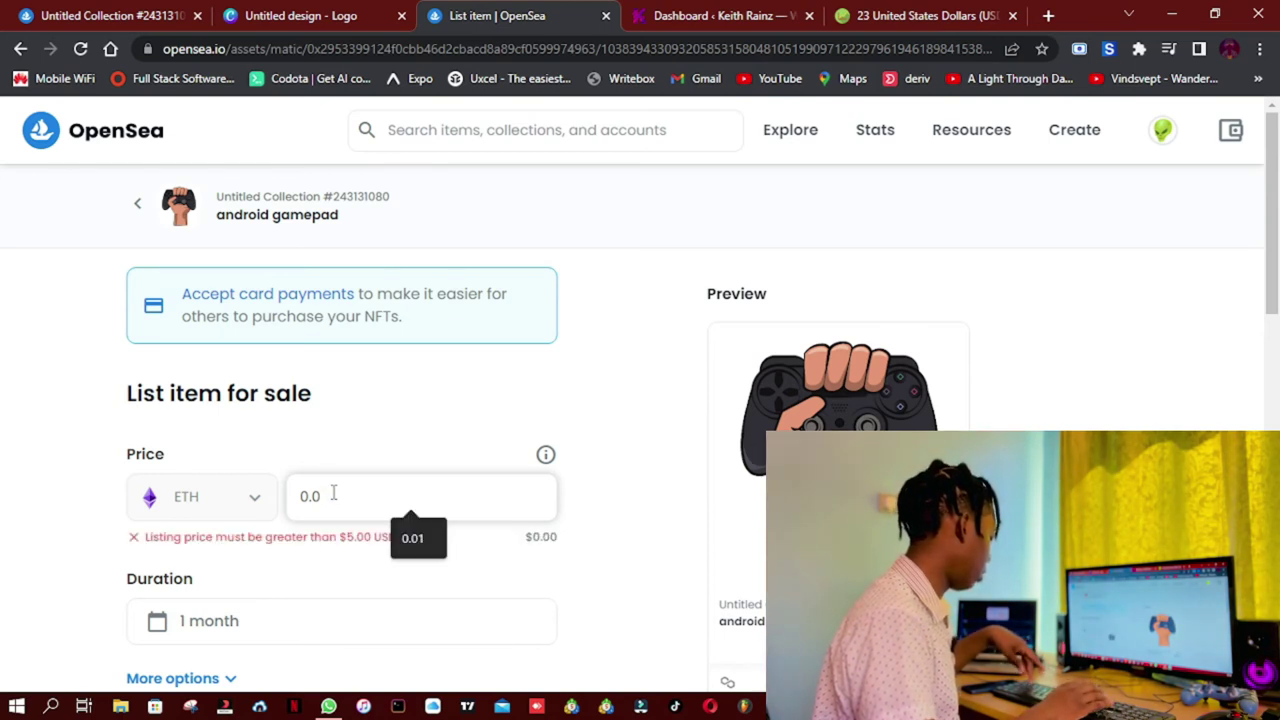
pyautogui.write('14')
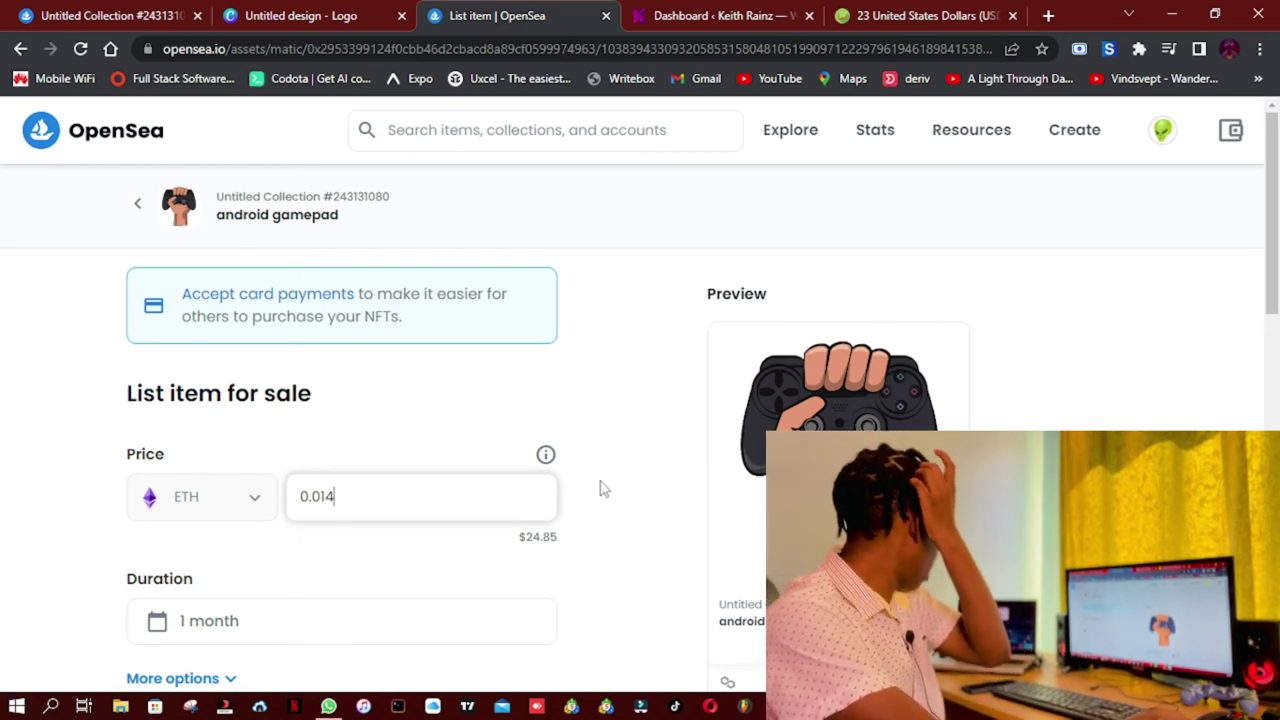
pyautogui.scroll(-2, 549, 500)
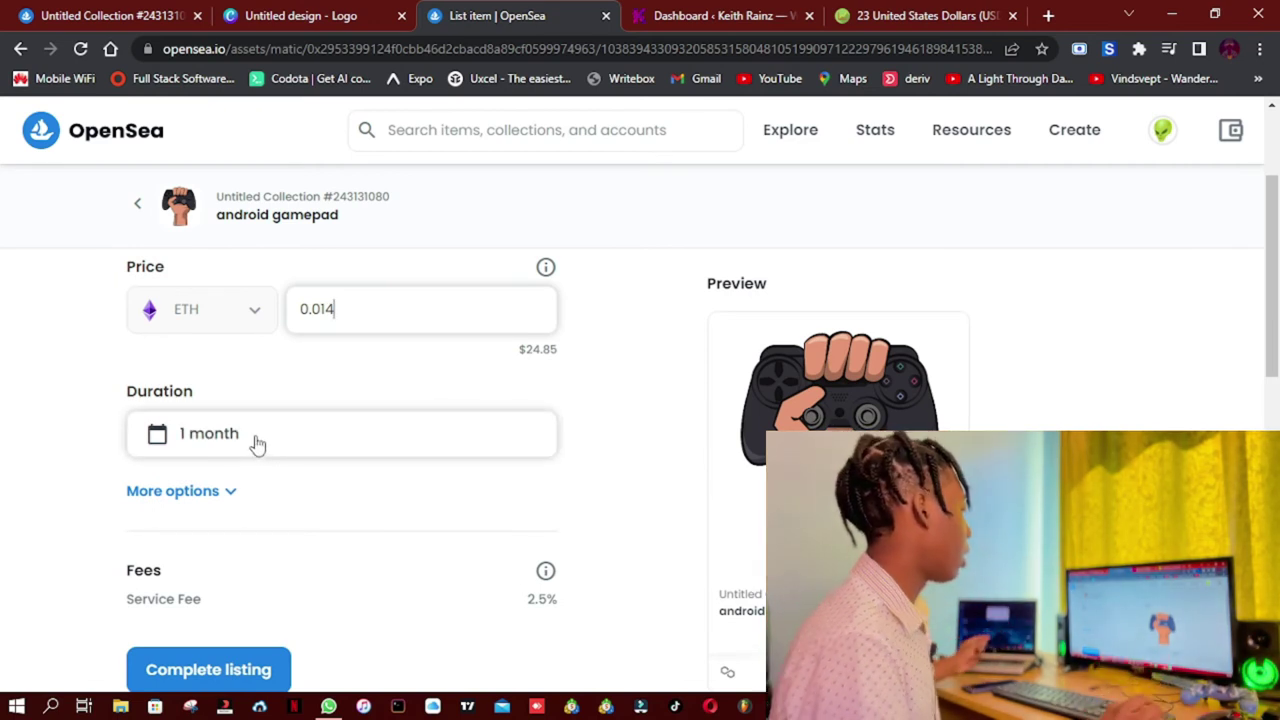
# Set the listing duration to 6 months in the Date Range dropdown
pyautogui.click(257, 445)
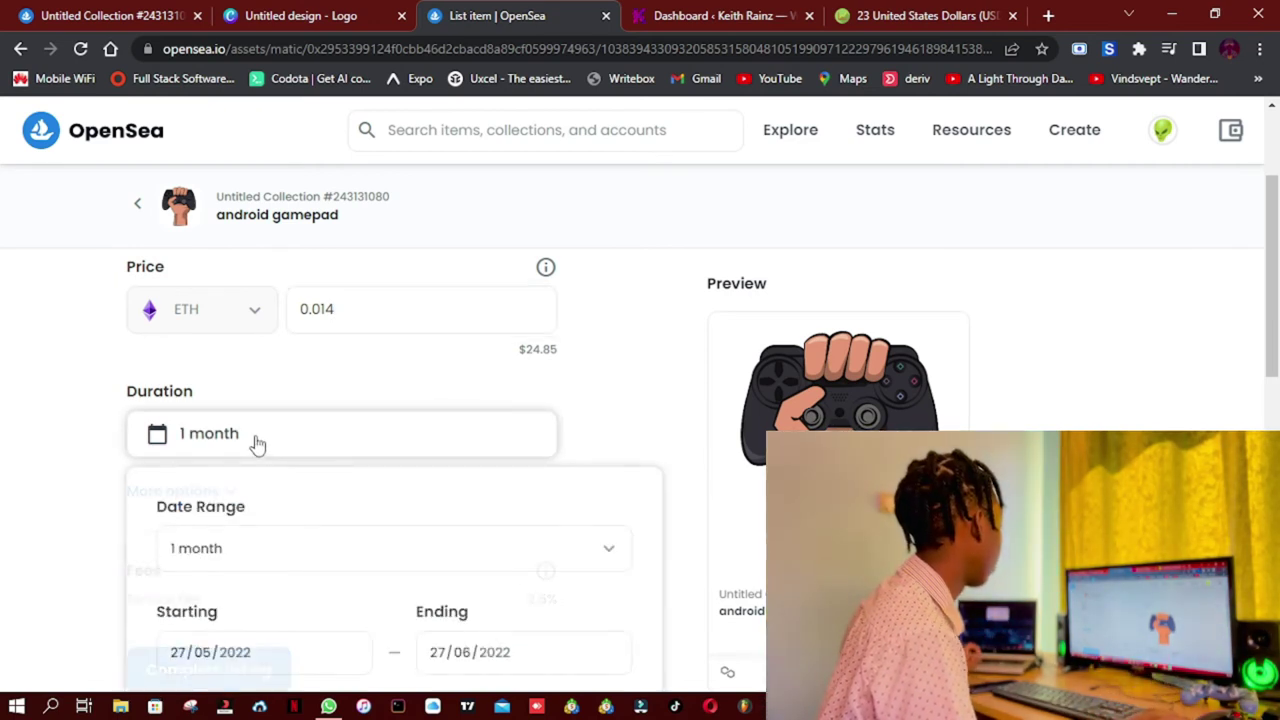
pyautogui.scroll(-2, 570, 410)
pyautogui.click(472, 378)
pyautogui.scroll(-3, 342, 480)
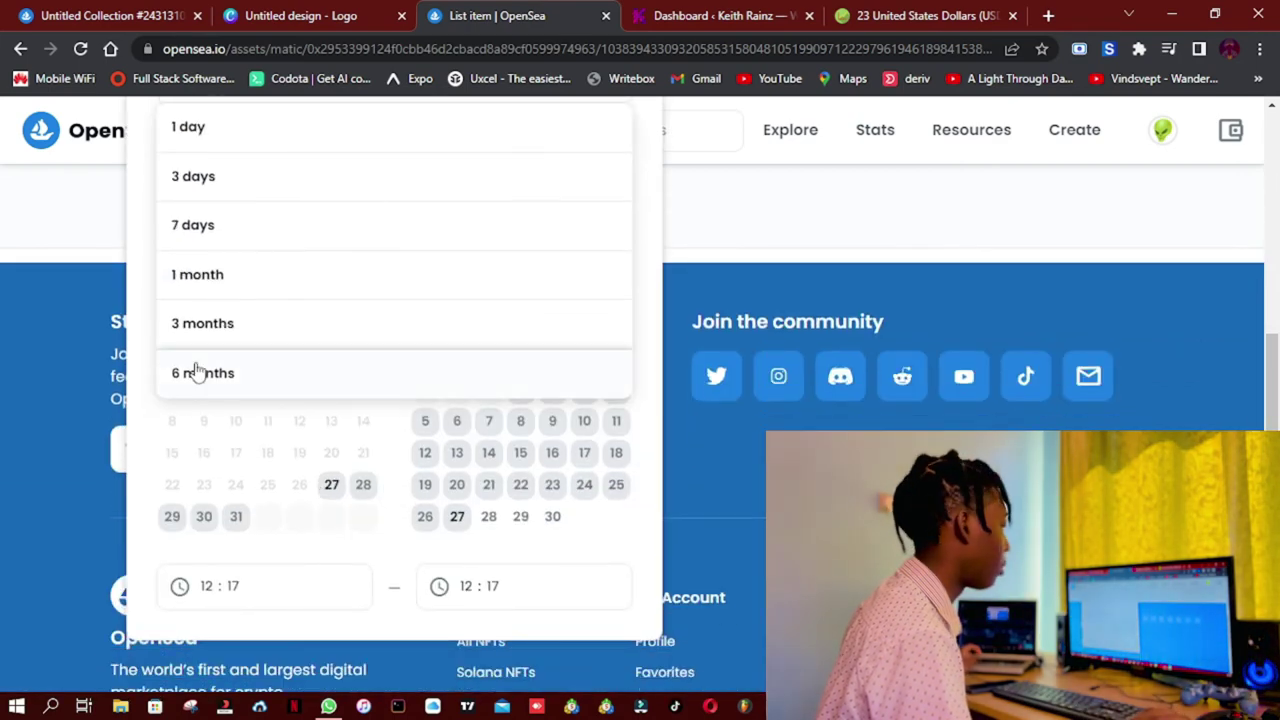
pyautogui.click(197, 372)
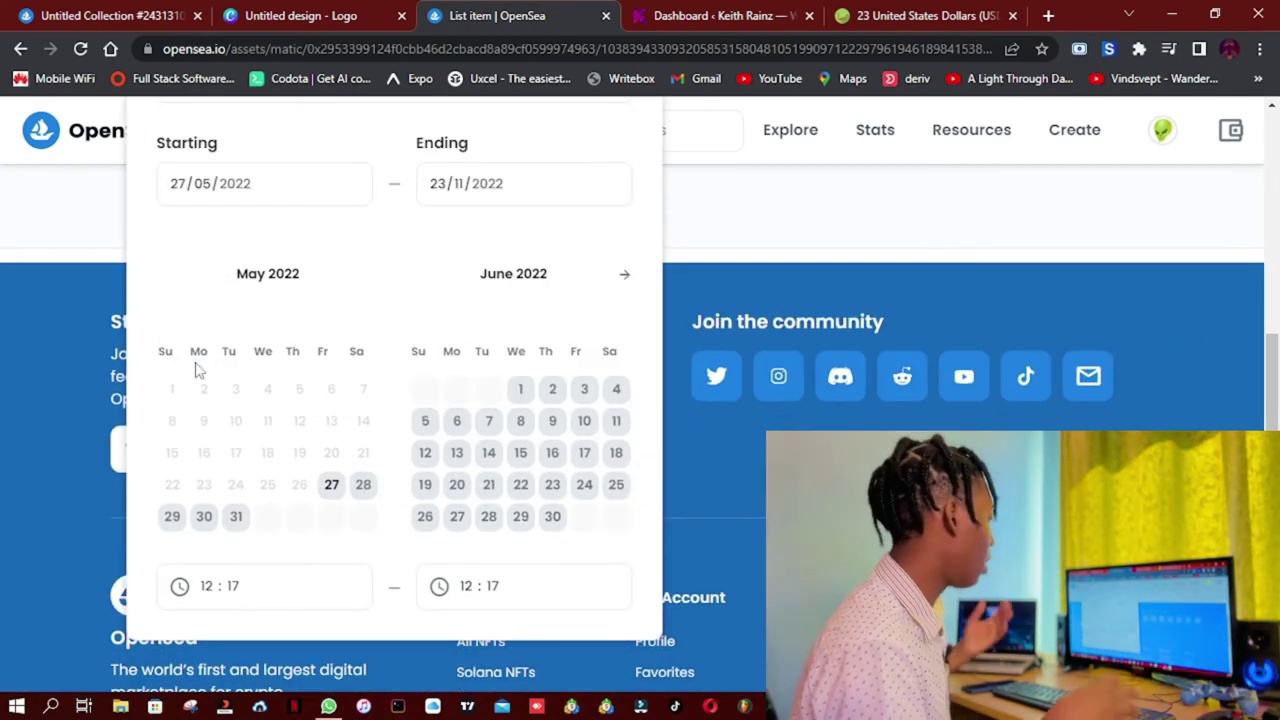
pyautogui.click(740, 234)
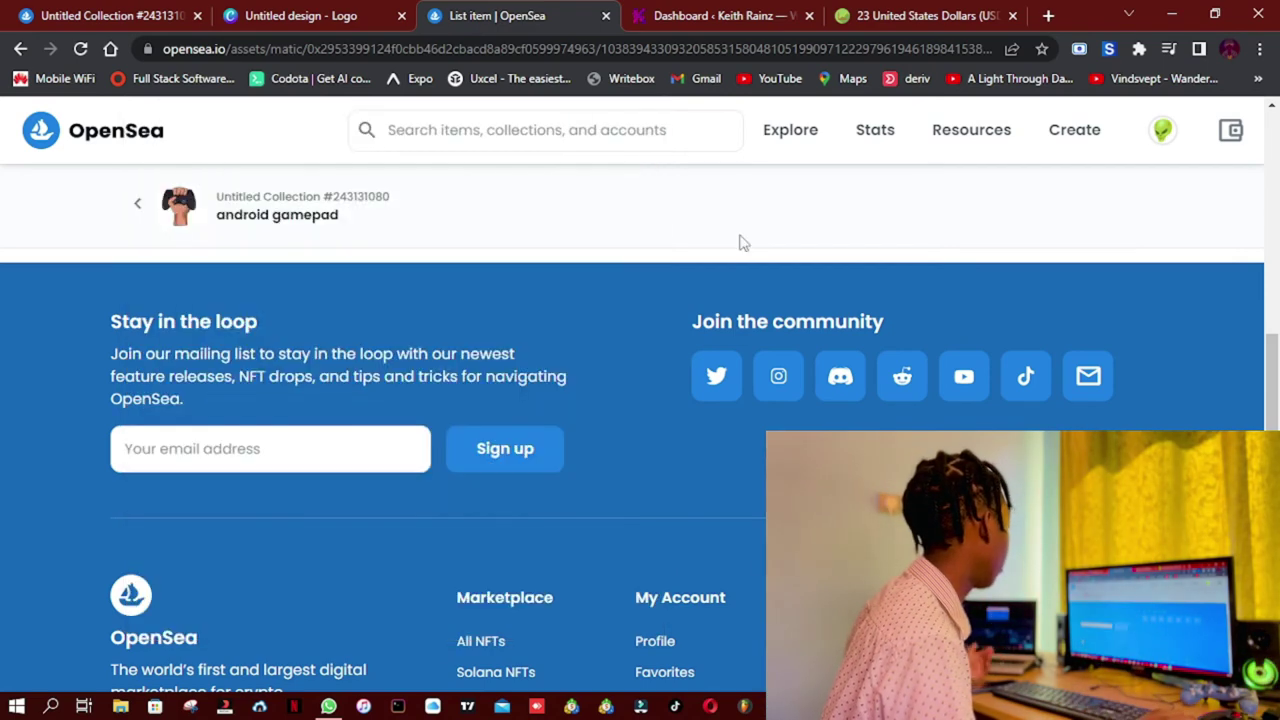
pyautogui.scroll(1, 408, 283)
pyautogui.scroll(3, 408, 285)
pyautogui.scroll(2, 402, 320)
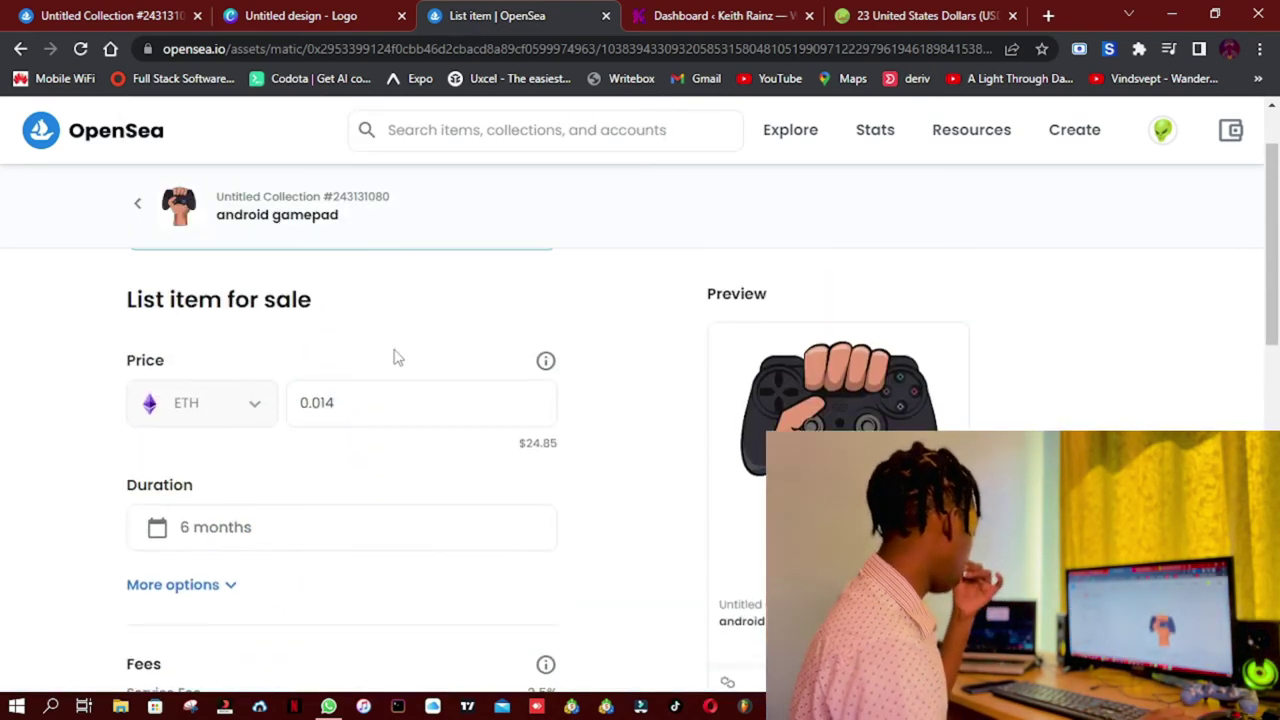
# Expand More options to confirm no reserved buyer, and dismiss the low-battery warning
pyautogui.click(211, 594)
pyautogui.scroll(-2, 446, 443)
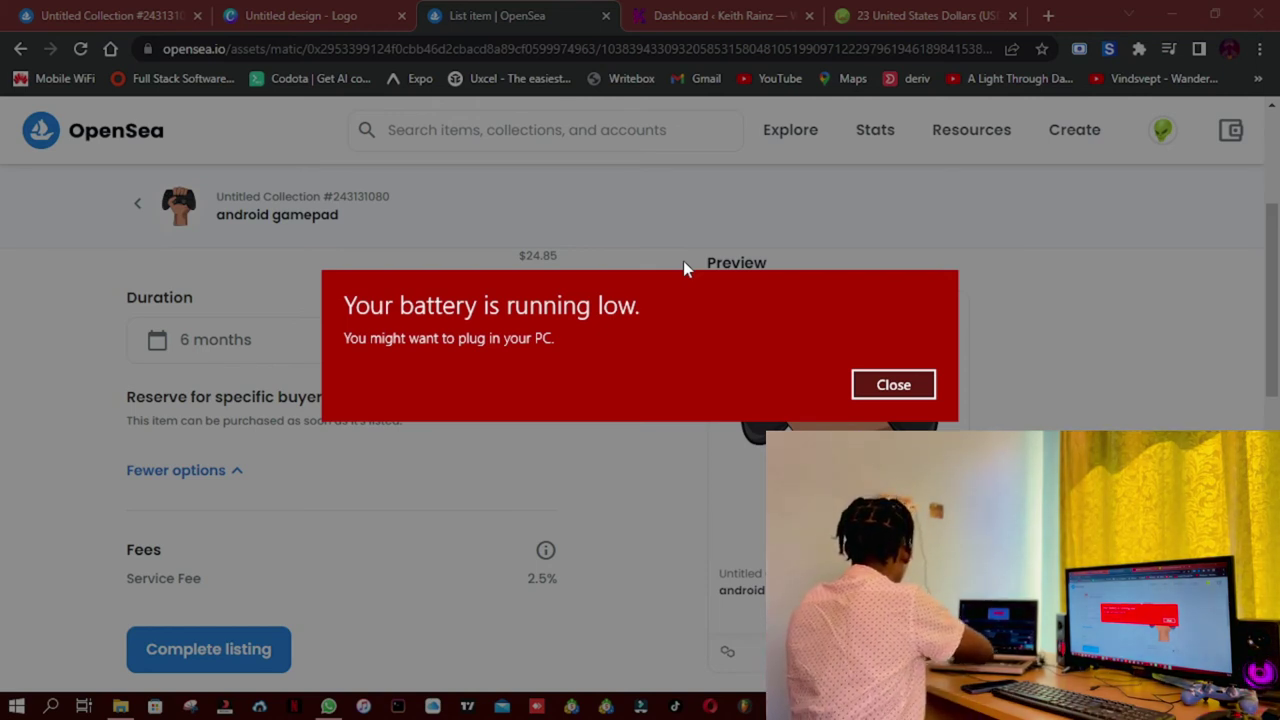
pyautogui.press('Return')
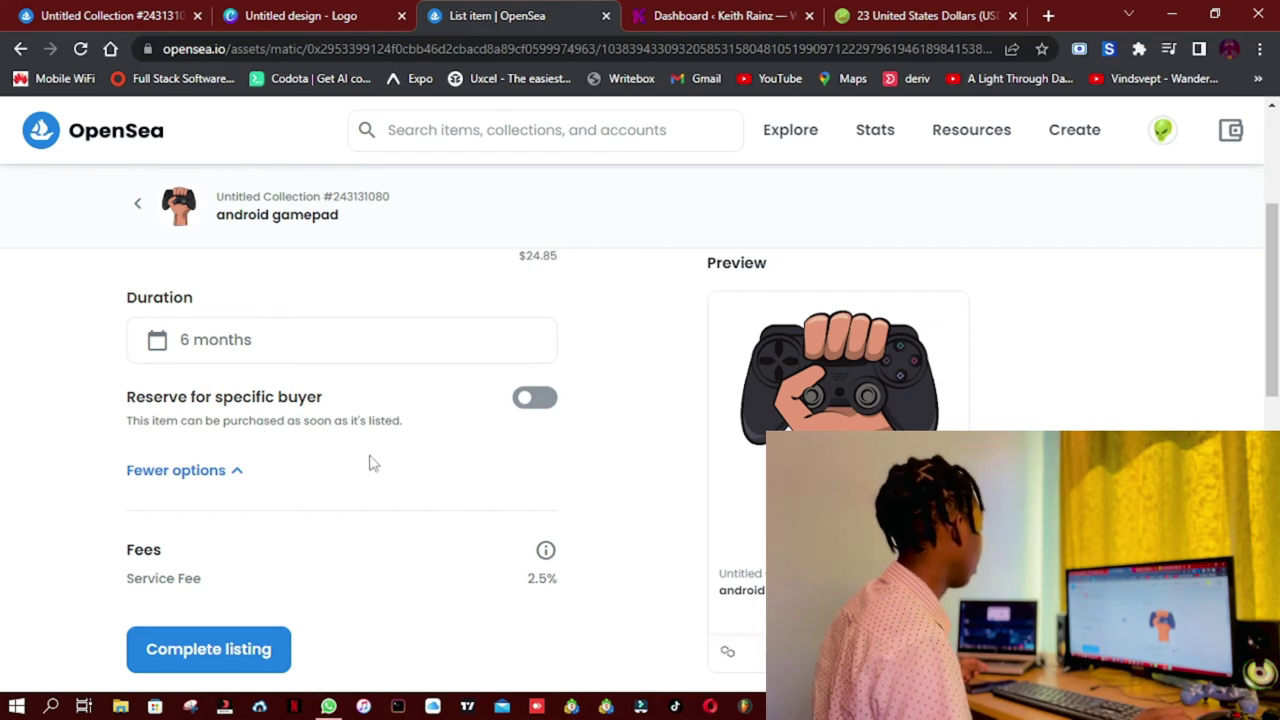
pyautogui.scroll(-2, 403, 440)
pyautogui.scroll(2, 480, 445)
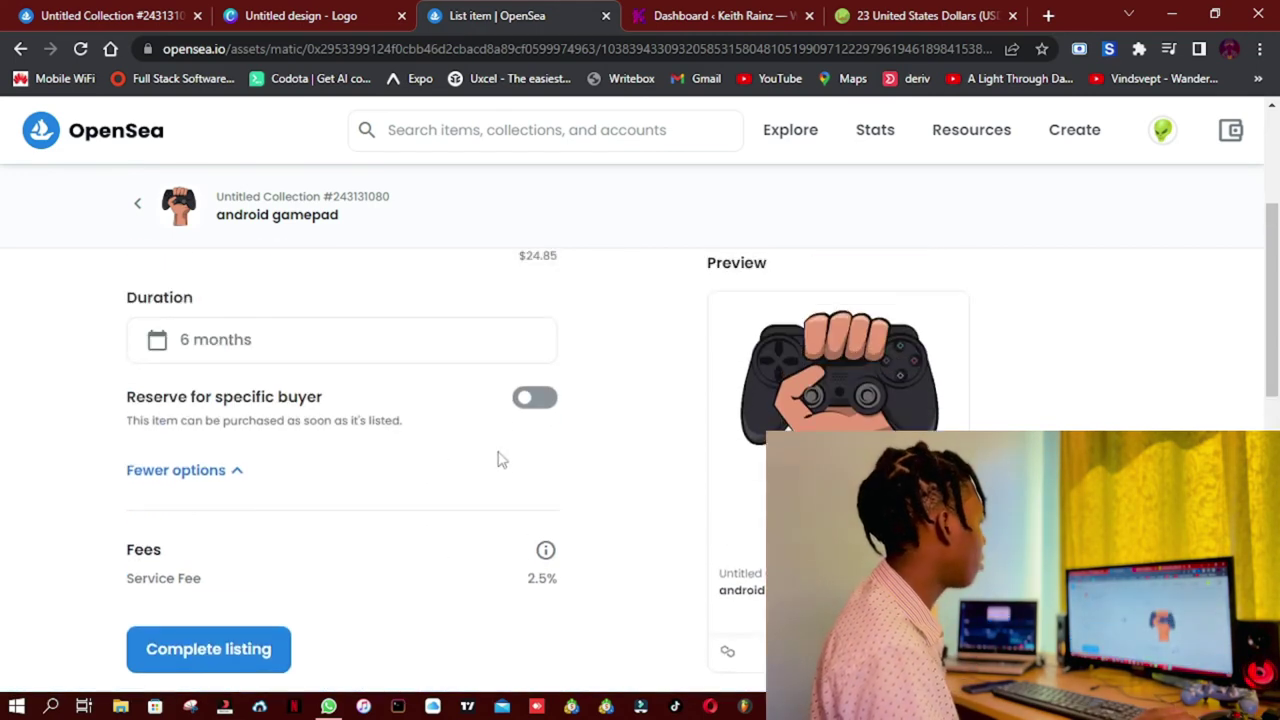
pyautogui.scroll(2, 500, 451)
pyautogui.scroll(-4, 500, 449)
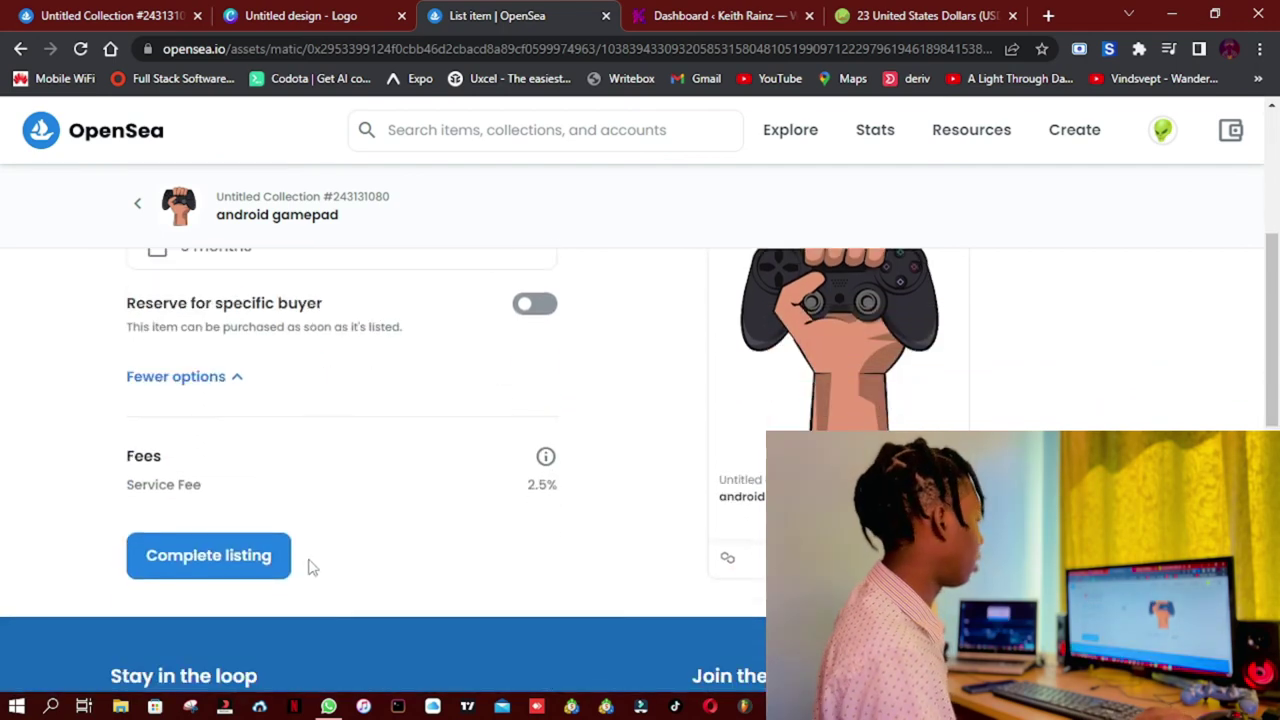
# Complete the listing and unlock selling functionality through the wallet
pyautogui.click(258, 565)
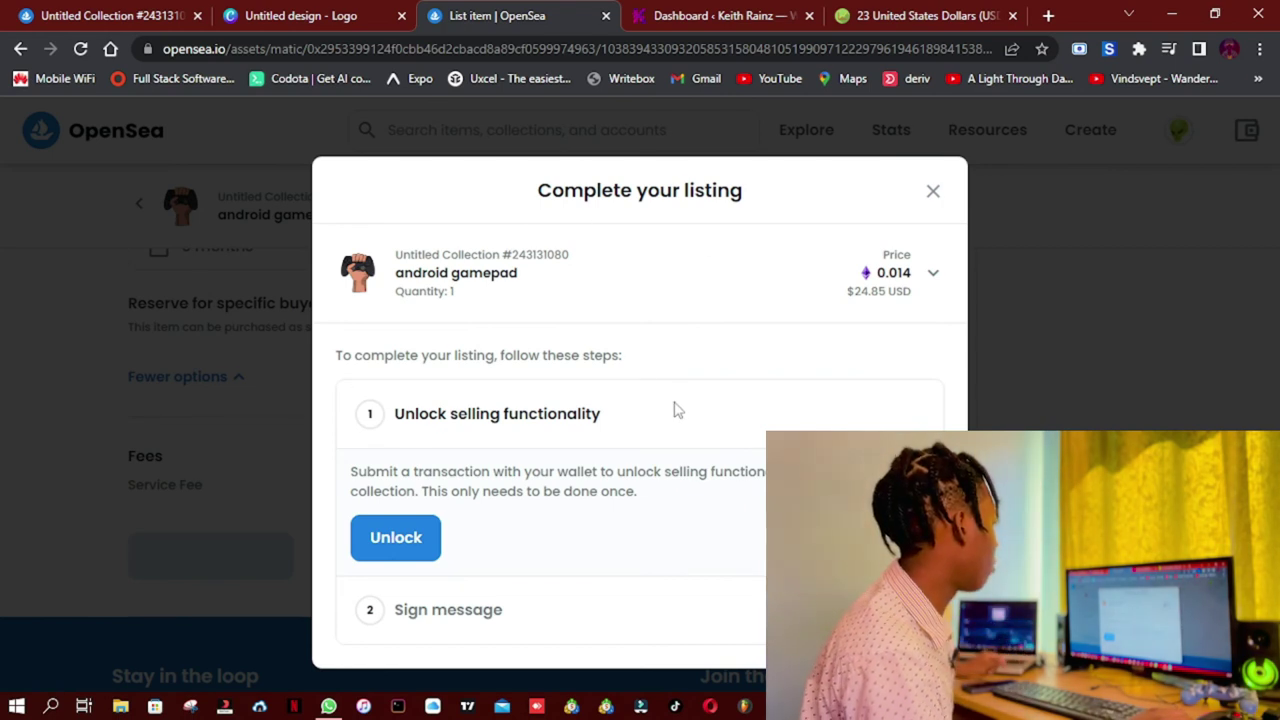
pyautogui.click(408, 531)
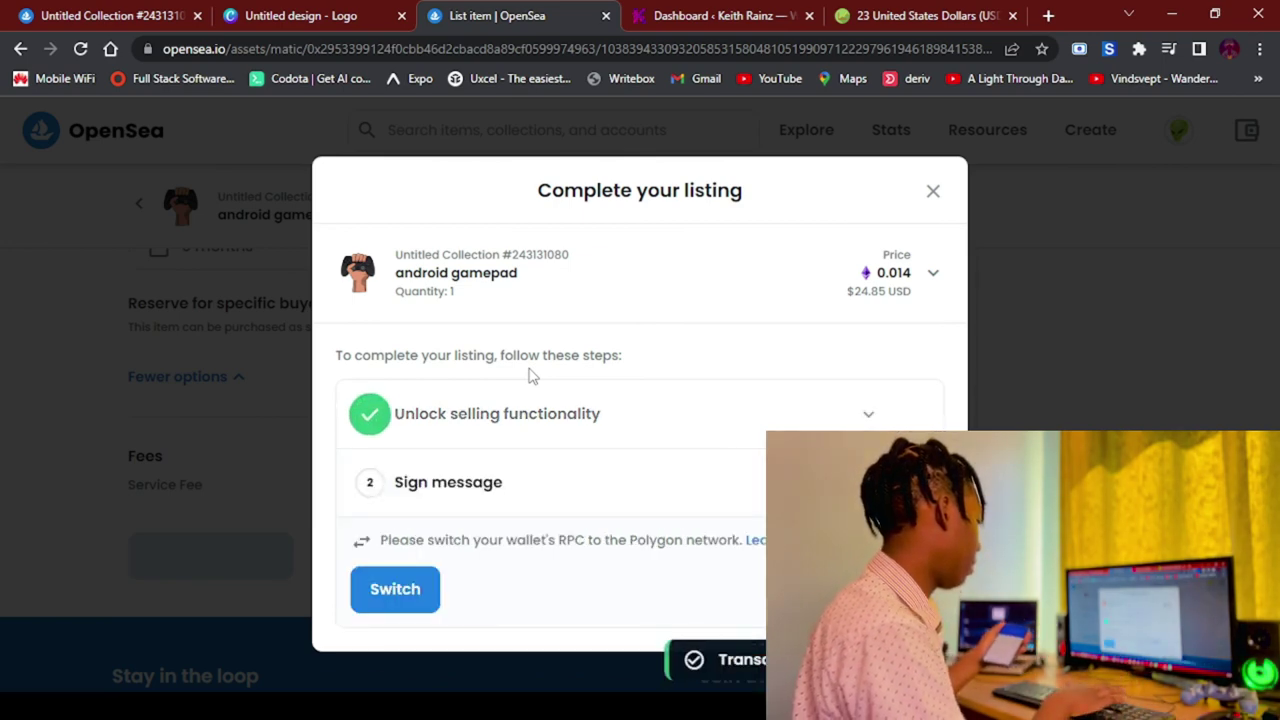
# Go full screen, switch the wallet to Polygon, and sign the listing message
pyautogui.press('F11')
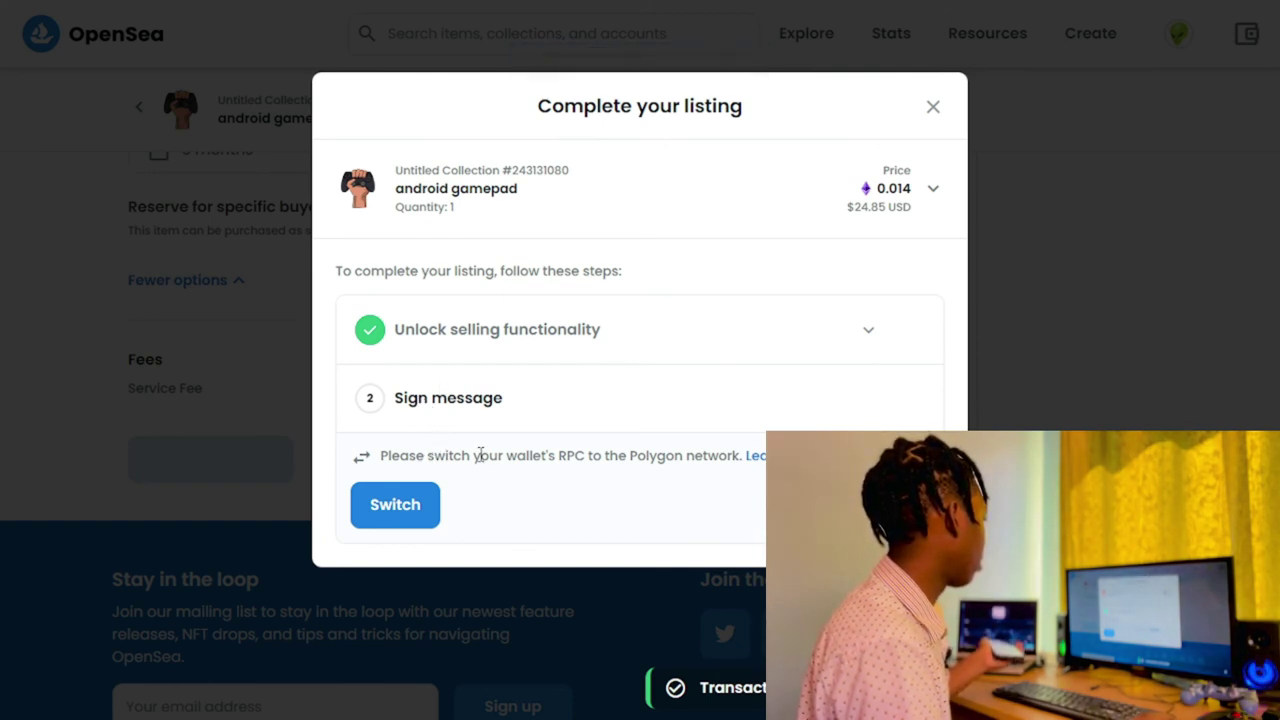
pyautogui.click(411, 508)
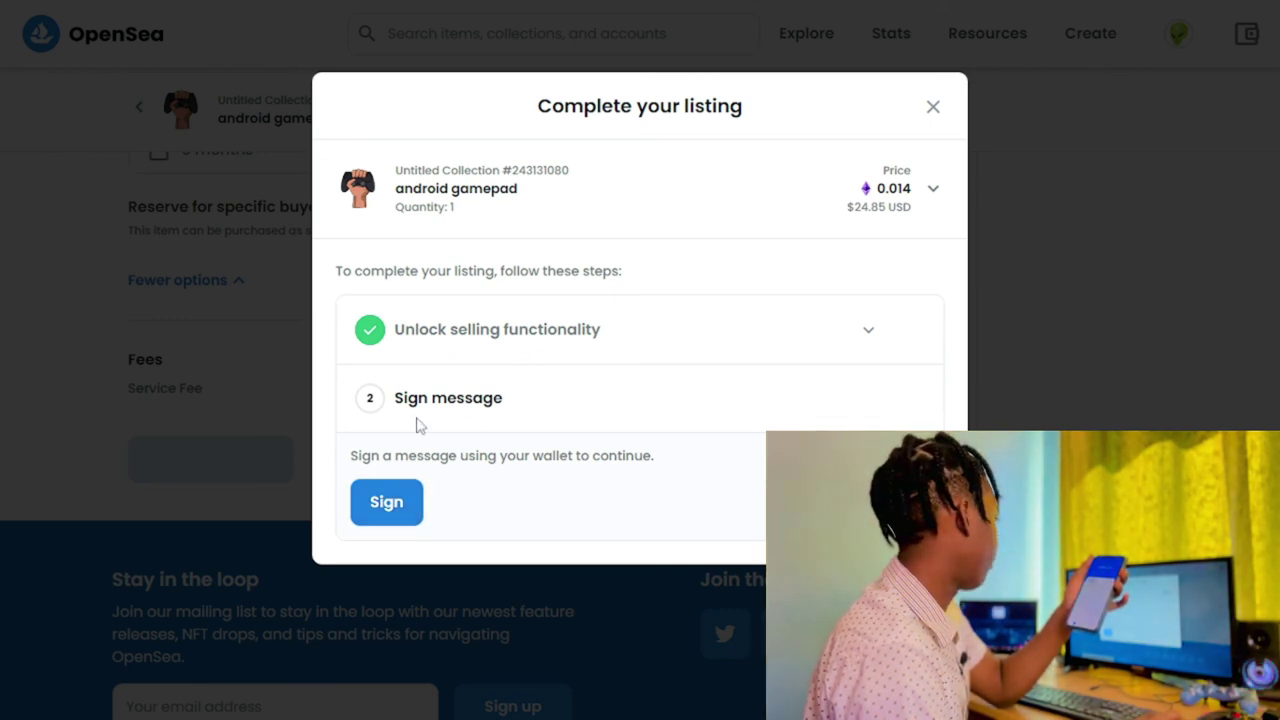
pyautogui.click(387, 518)
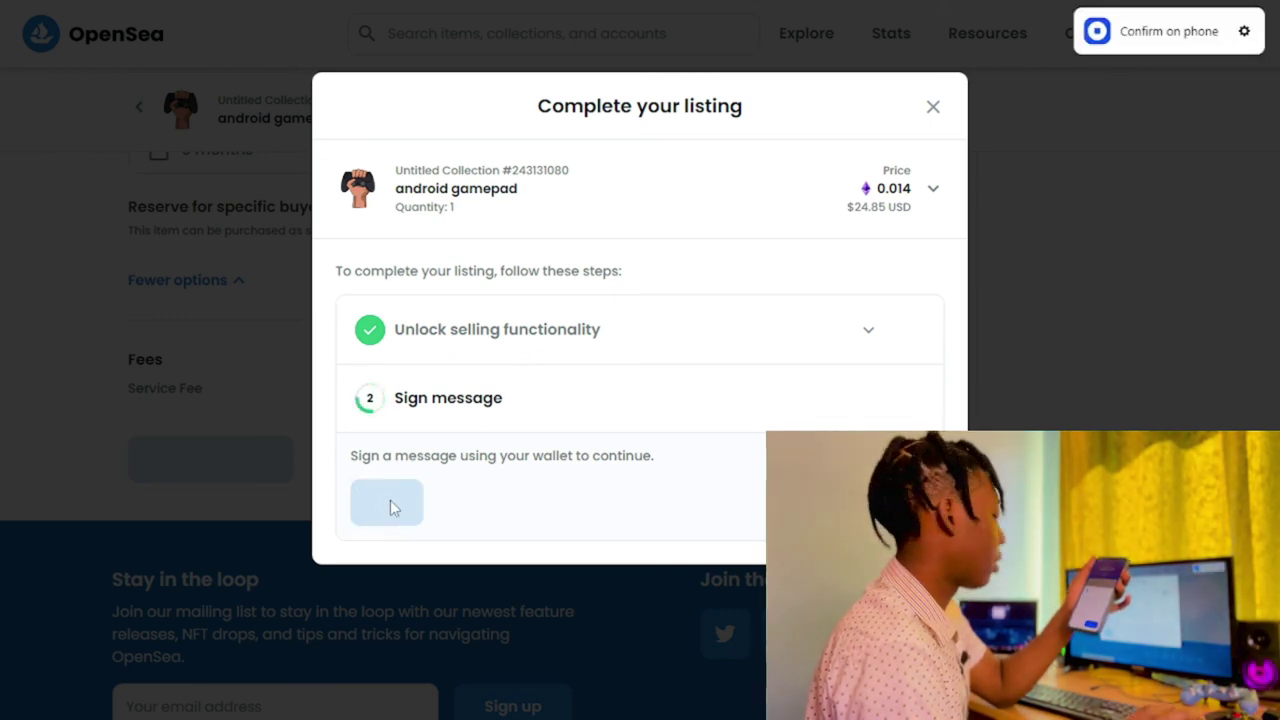